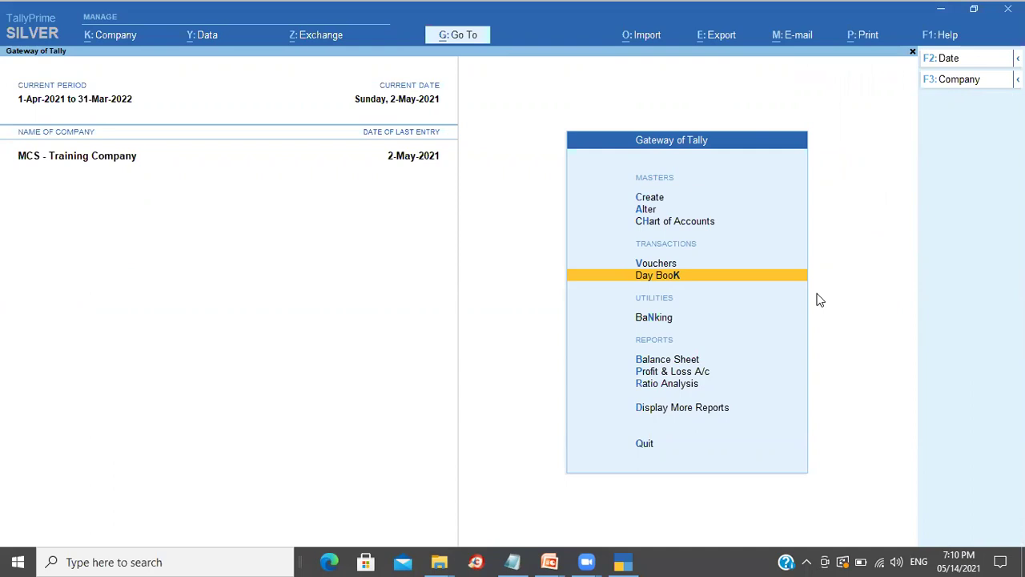
Shut the open MCS - Training Company and bring up the list of companies
click(110, 35)
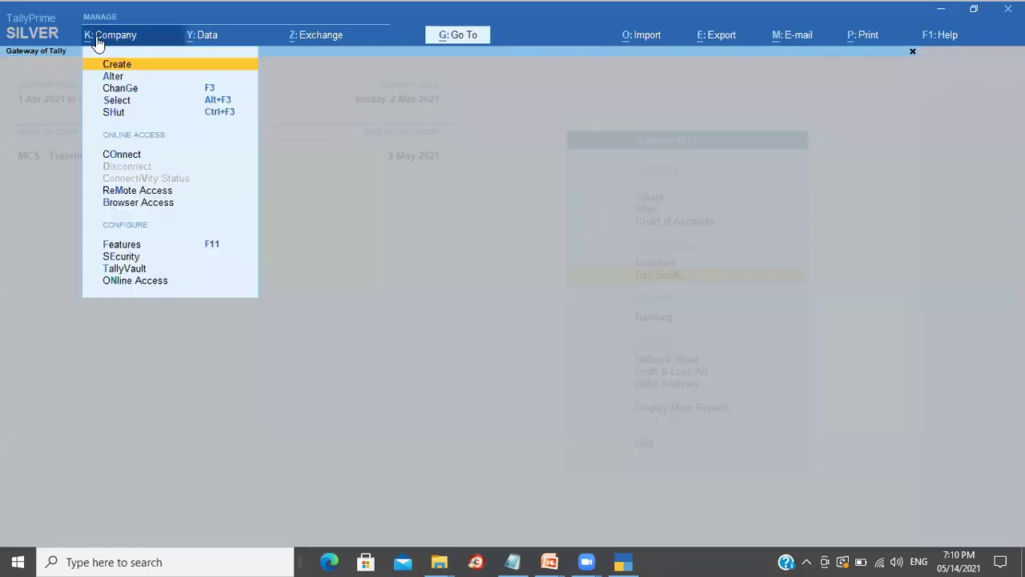
click(117, 111)
key(Return)
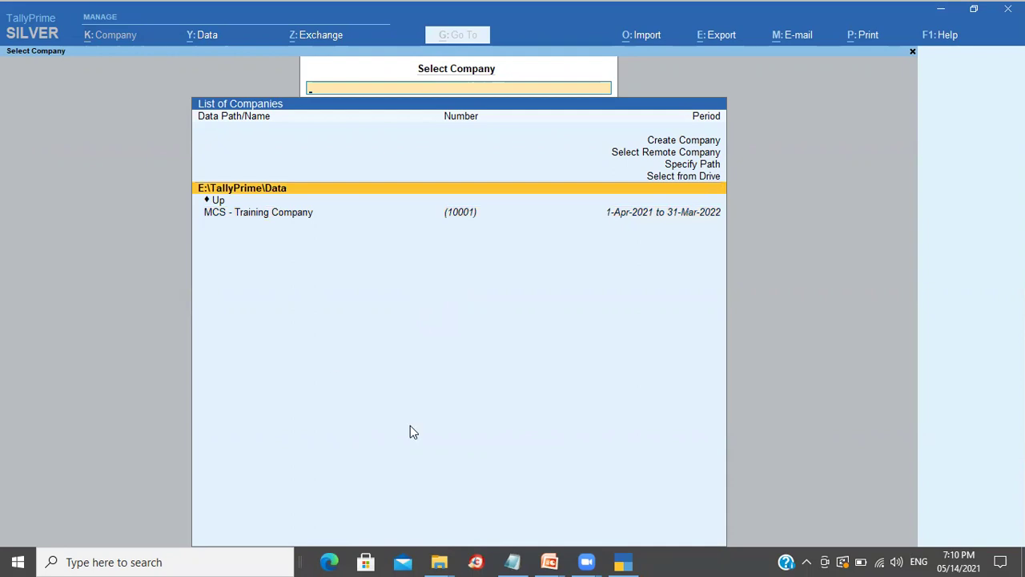
Check the TallyPrime data folder on drive E for the company's 10001 folder against the company list
mouse_move(443, 561)
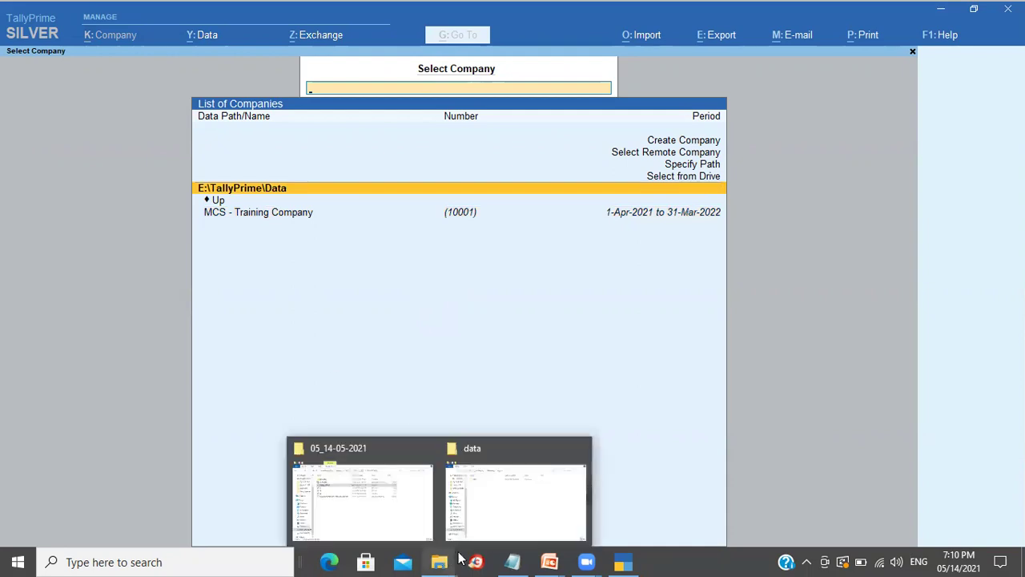
click(503, 529)
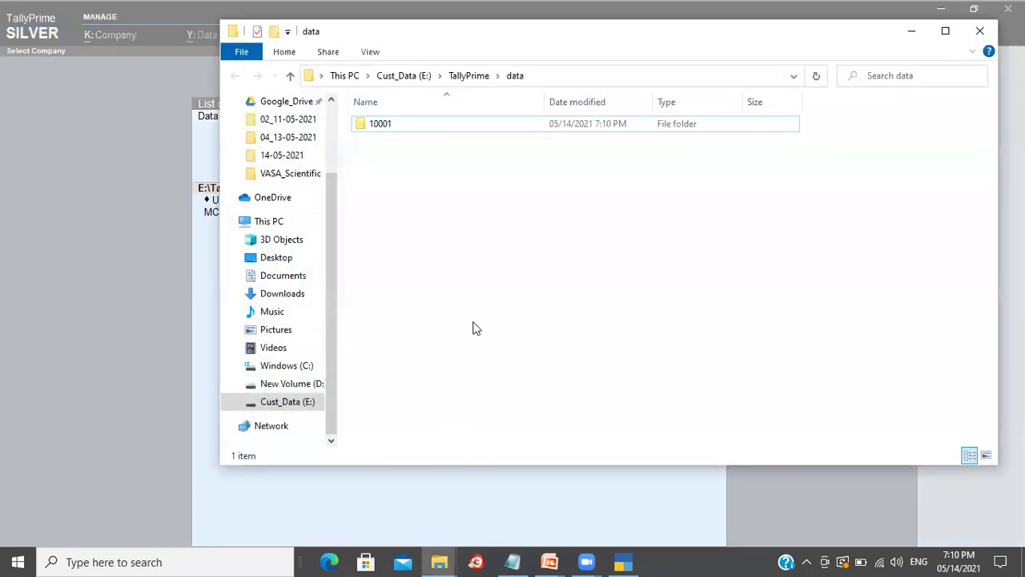
click(544, 77)
click(476, 212)
click(395, 128)
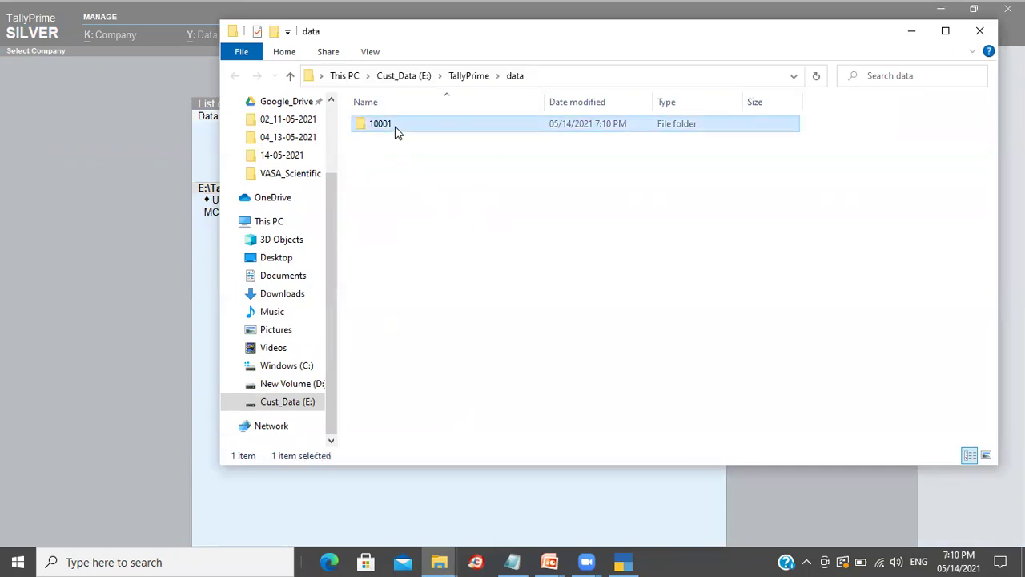
click(167, 233)
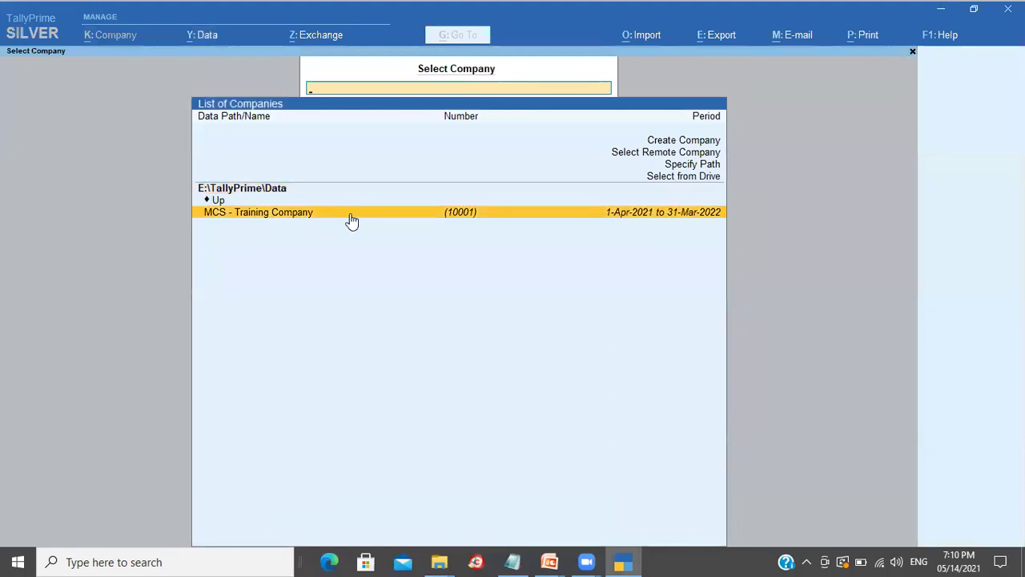
Switch to File Explorer and duplicate the company data folder 10001 within E:\TallyPrime\data
click(439, 561)
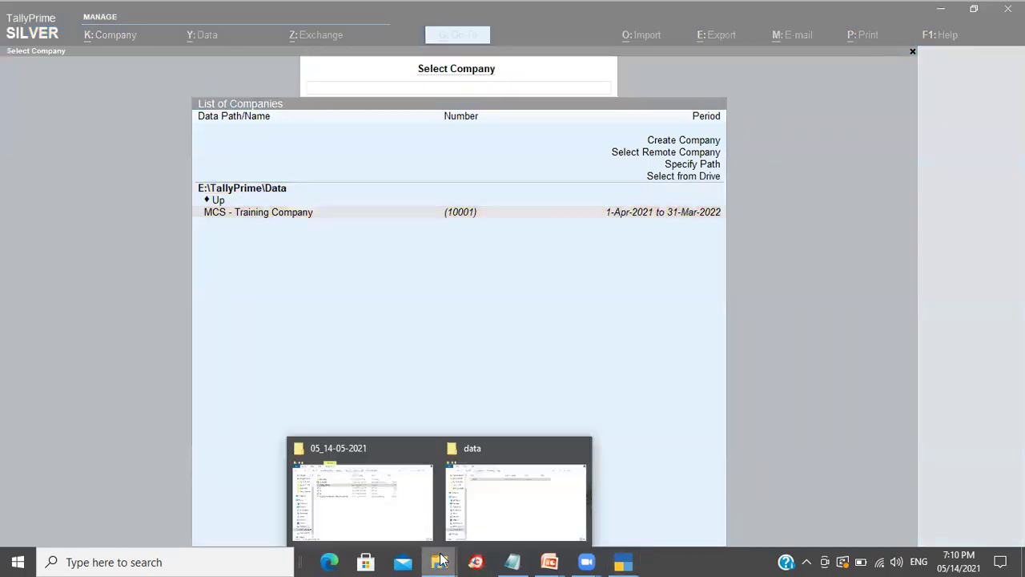
click(503, 501)
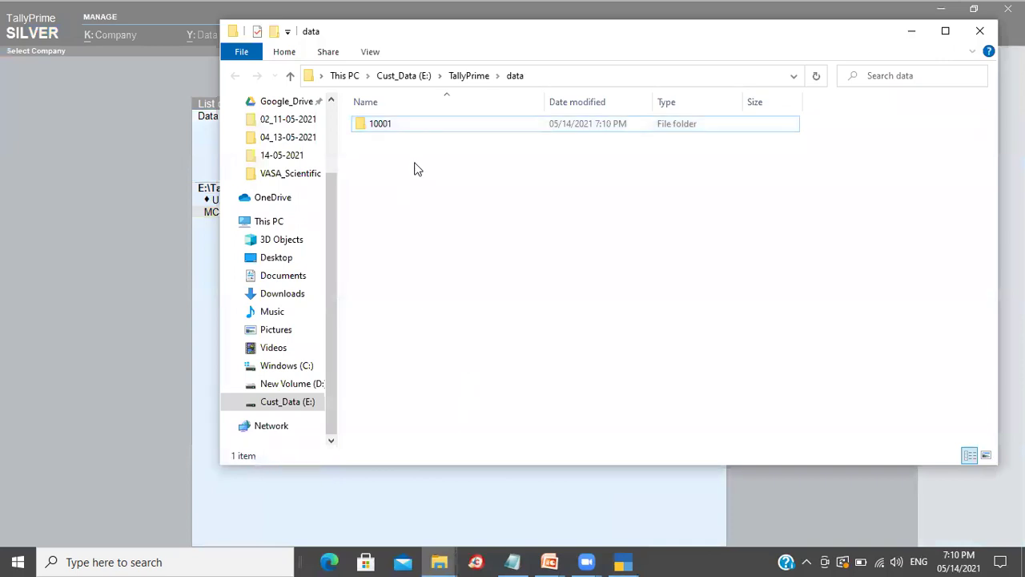
click(415, 129)
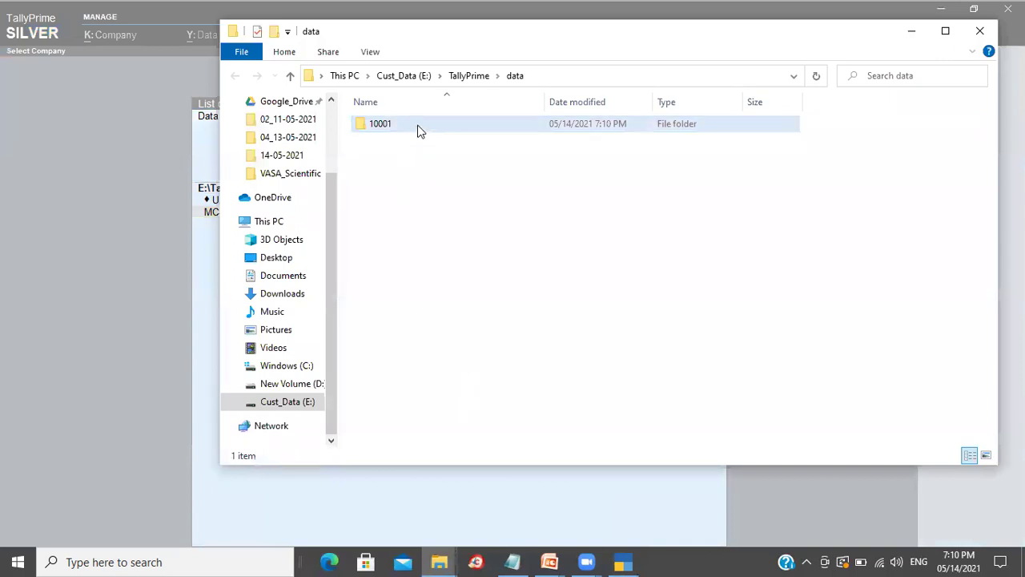
click(417, 129)
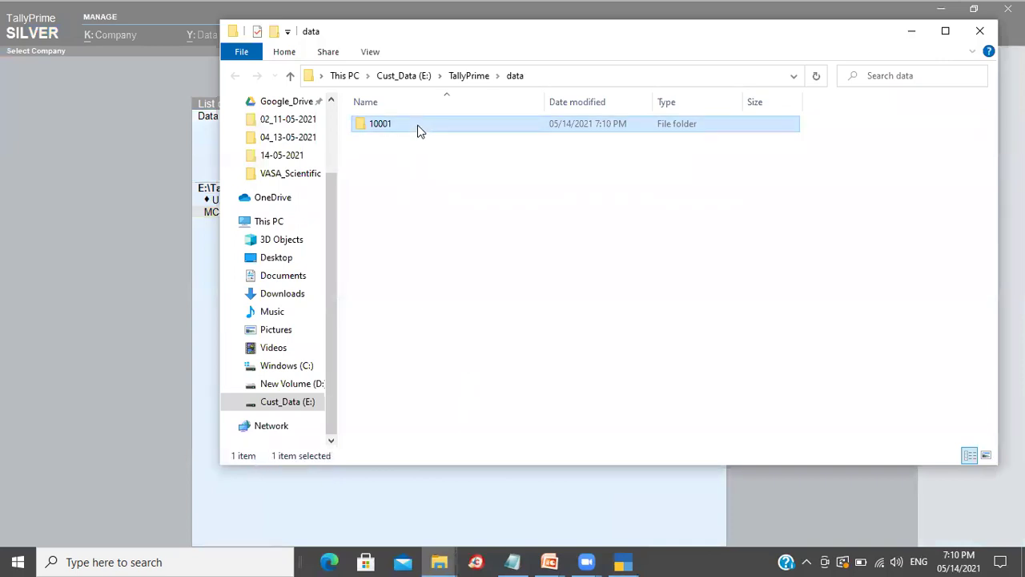
click(438, 244)
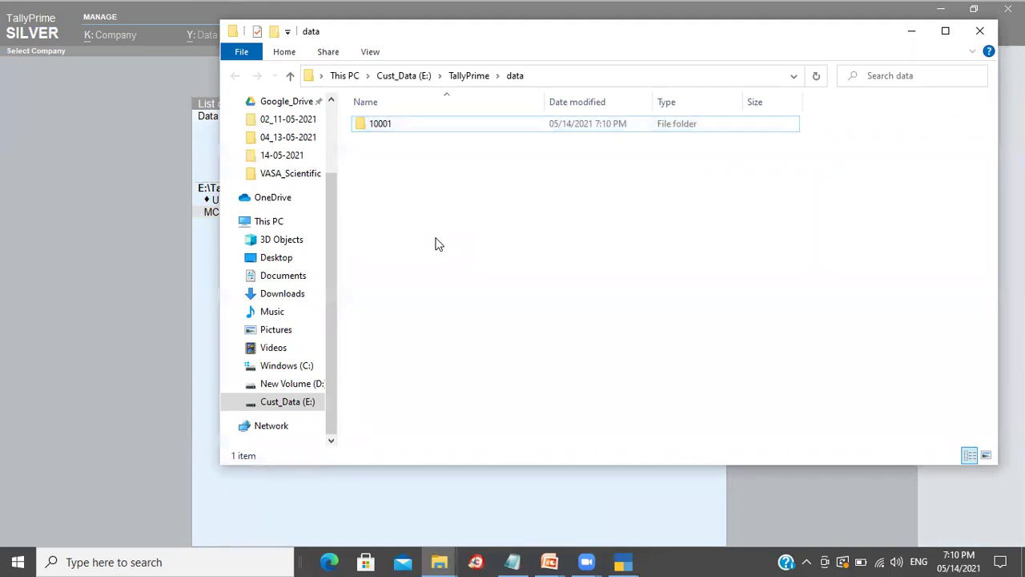
key(ctrl+v)
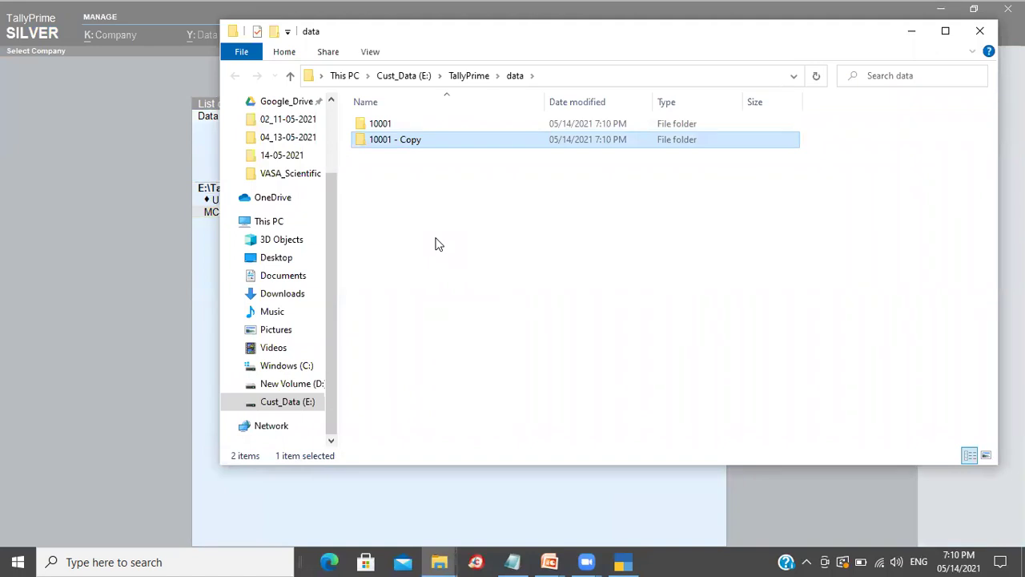
Rename the copied company data folder as 20001
key(F2)
text(20001)
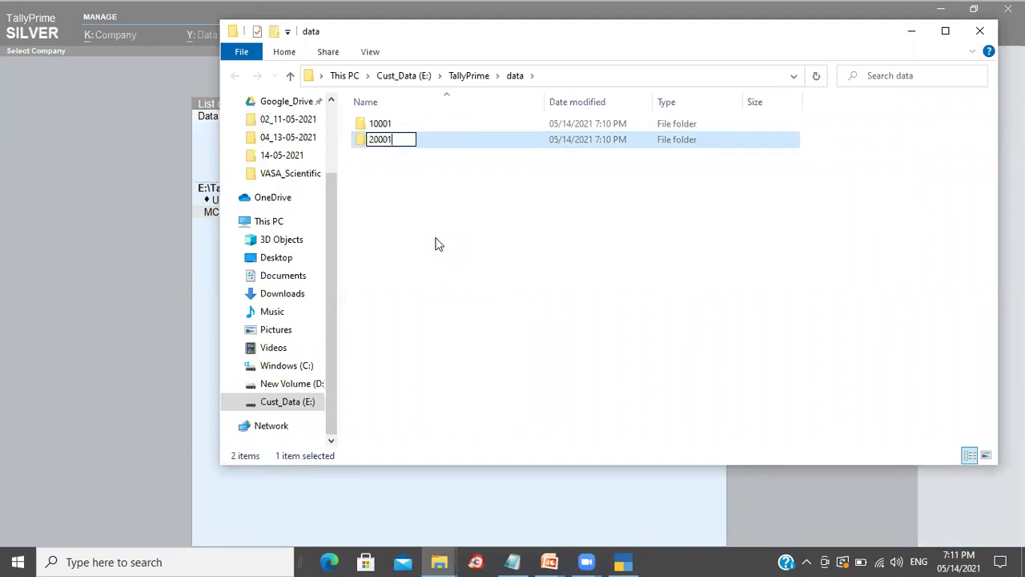
key(Return)
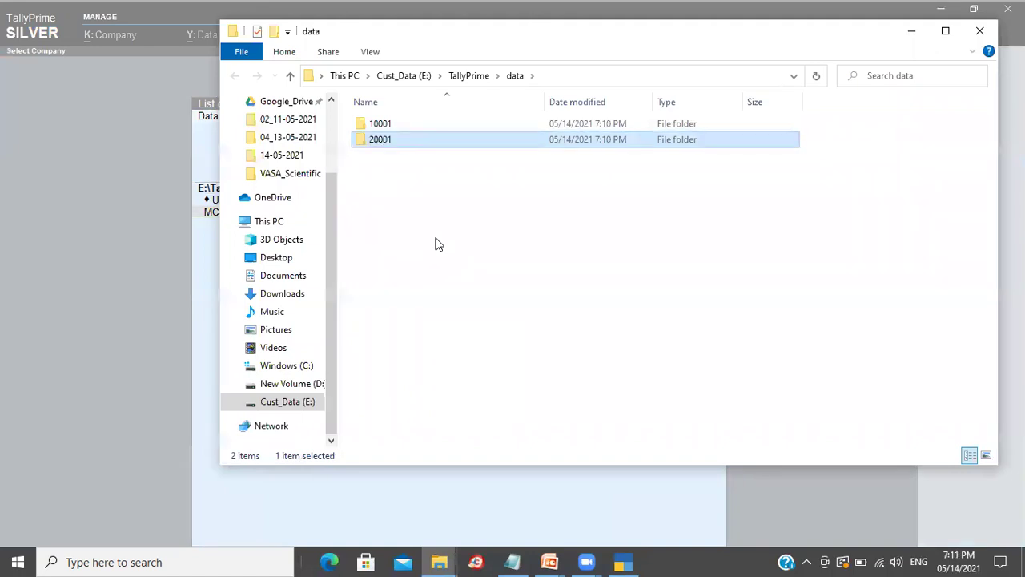
click(435, 244)
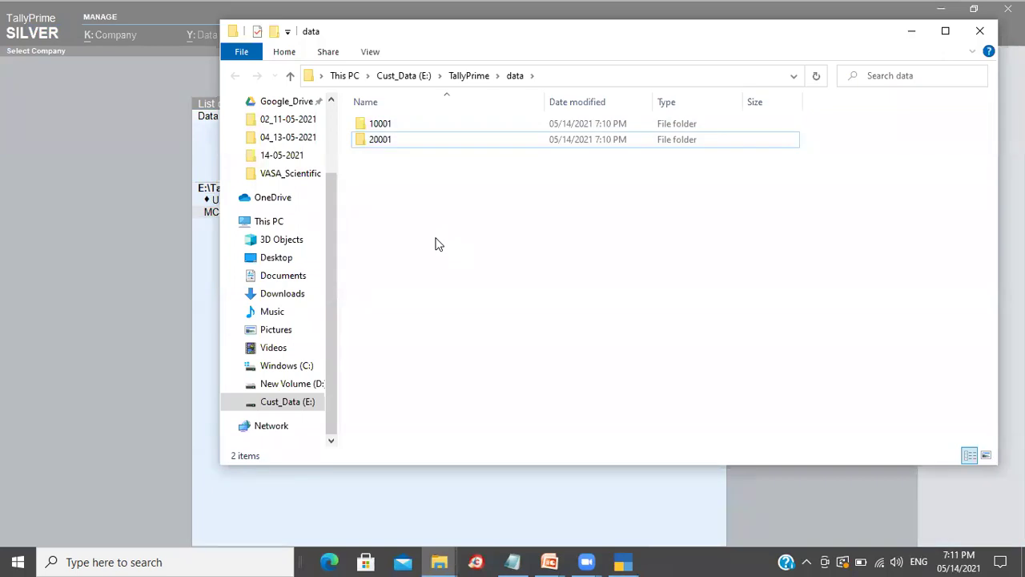
Return to TallyPrime, refresh the company list and open the MCS - Training Company numbered 20001
click(145, 228)
key(Escape)
key(n)
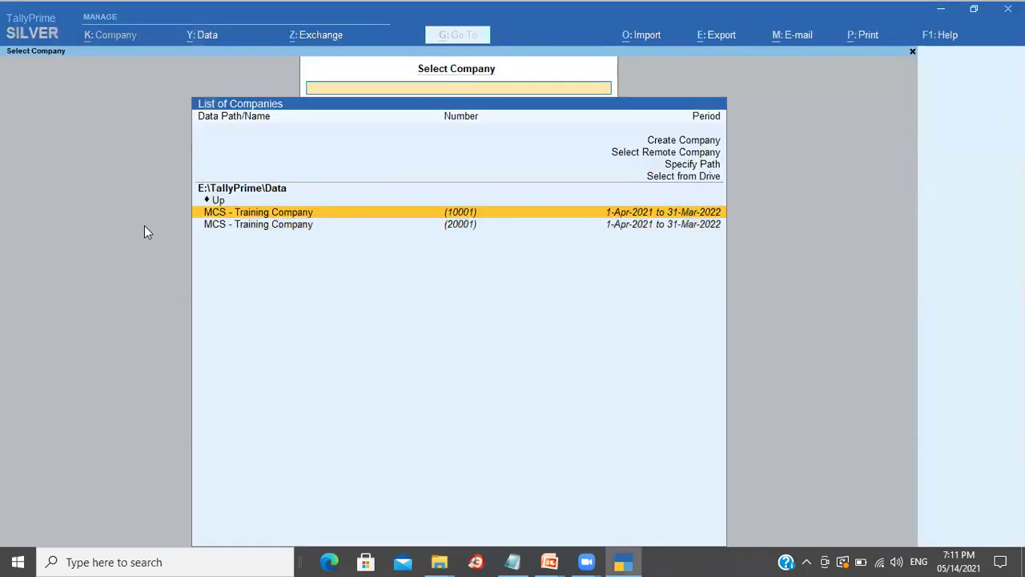
key(Down)
key(Up)
key(Down)
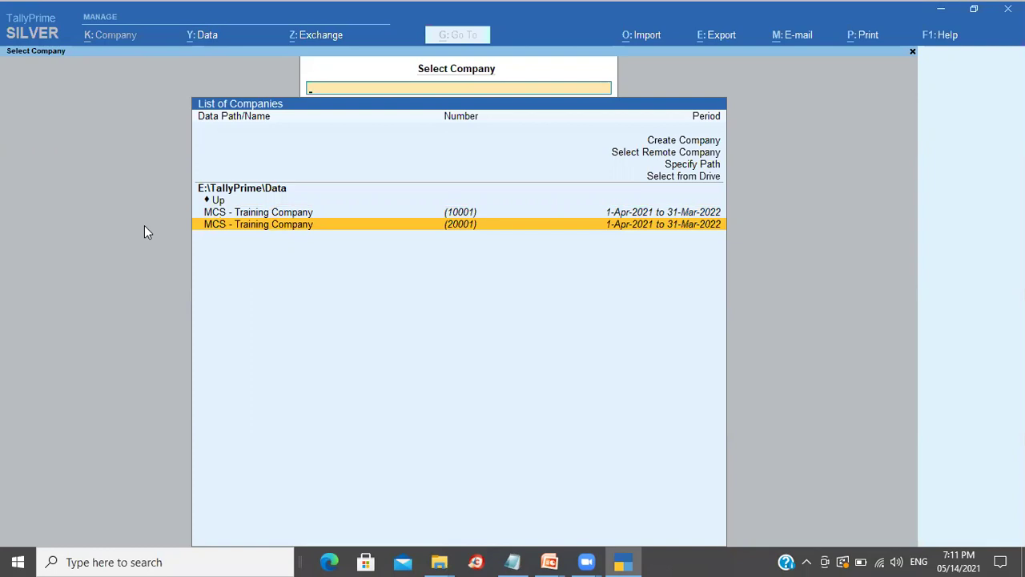
key(Return)
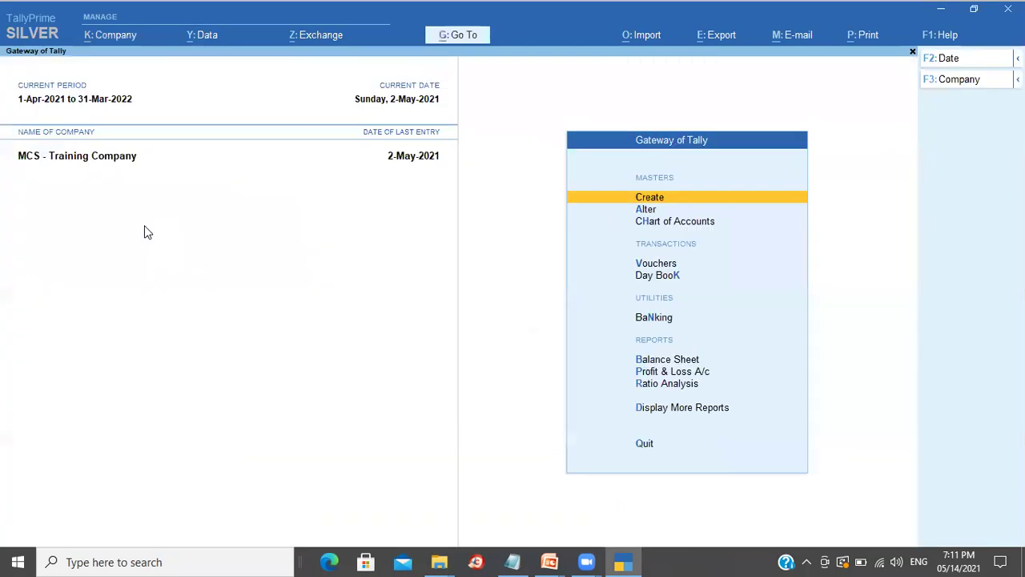
Alter the company name to "MCS - Training Company - Cash Basis", keep the mailing name Medha Consultancy Services, and save the company
click(126, 42)
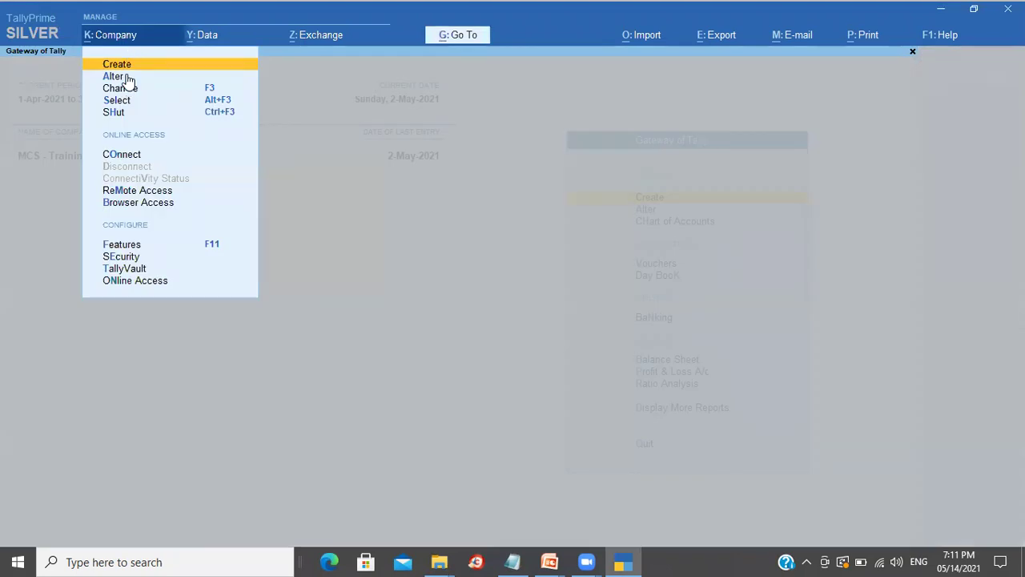
click(127, 77)
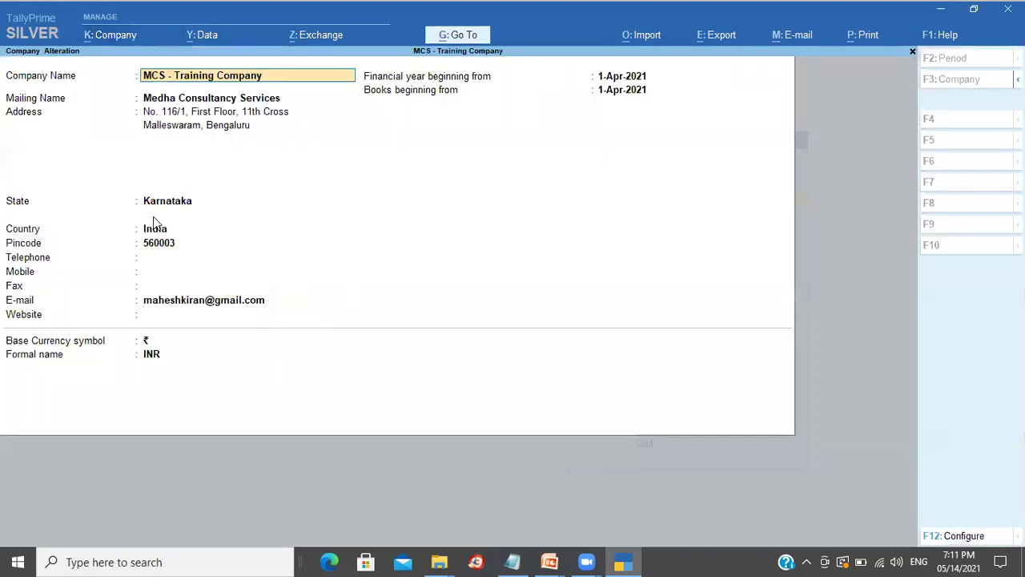
key(Return)
key(Up)
text(- Cash Basis)
key(Return)
key(BackSpace)
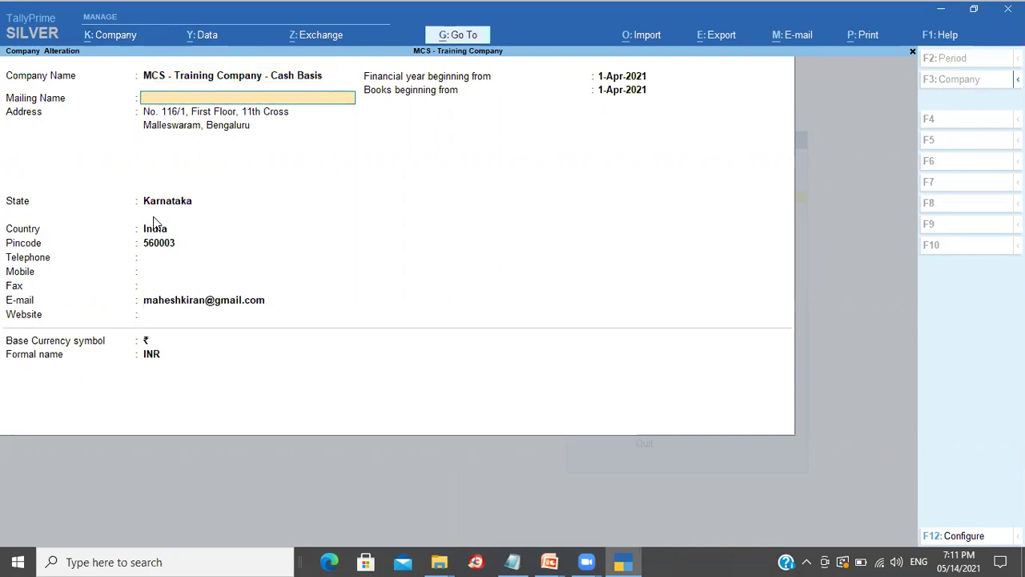
key(ctrl+alt+v)
key(Return)
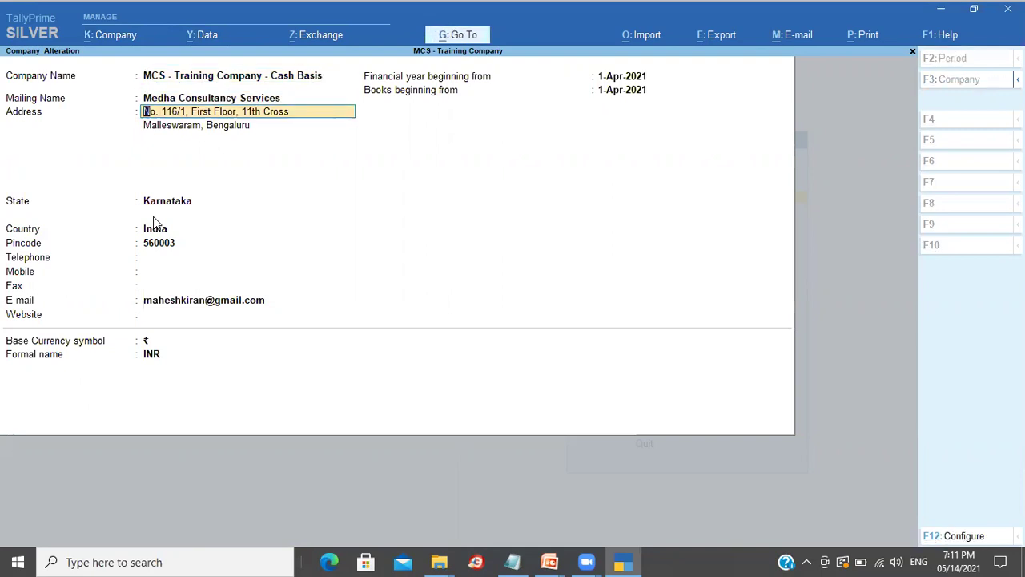
key(ctrl)
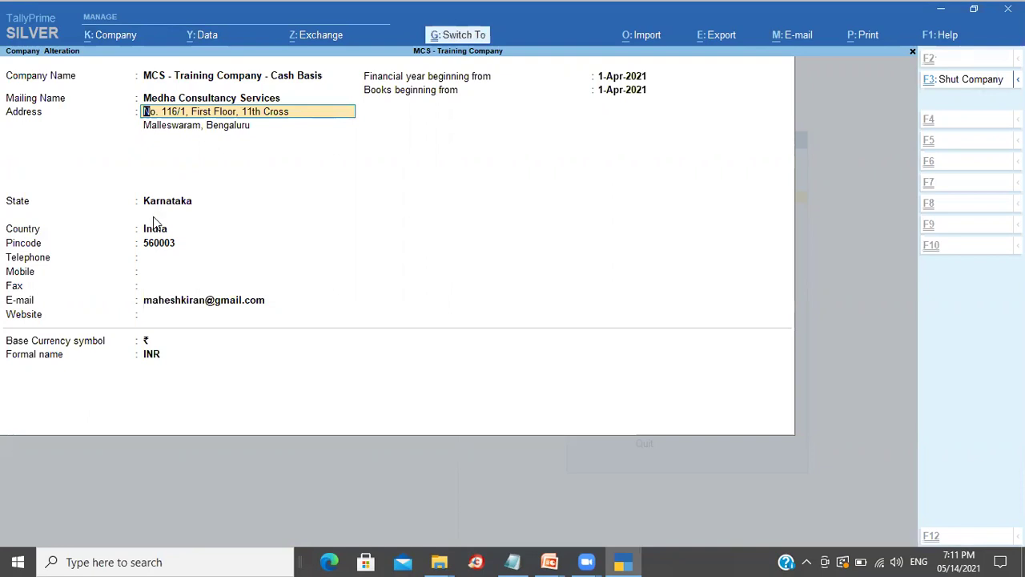
key(ctrl+a)
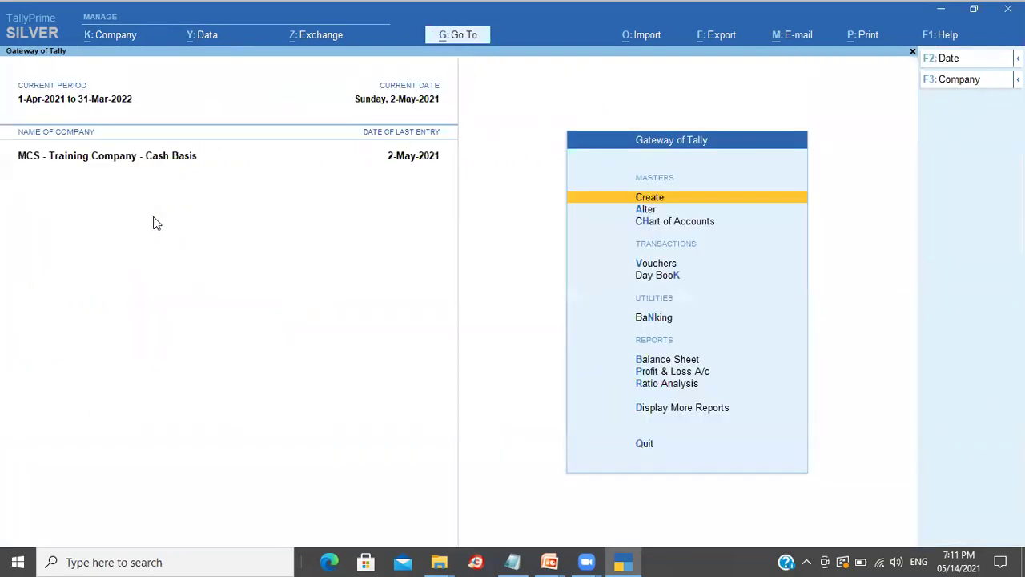
Shut the company, compare both entries in the company list, and reopen MCS - Training Company - Cash Basis (20001)
click(125, 38)
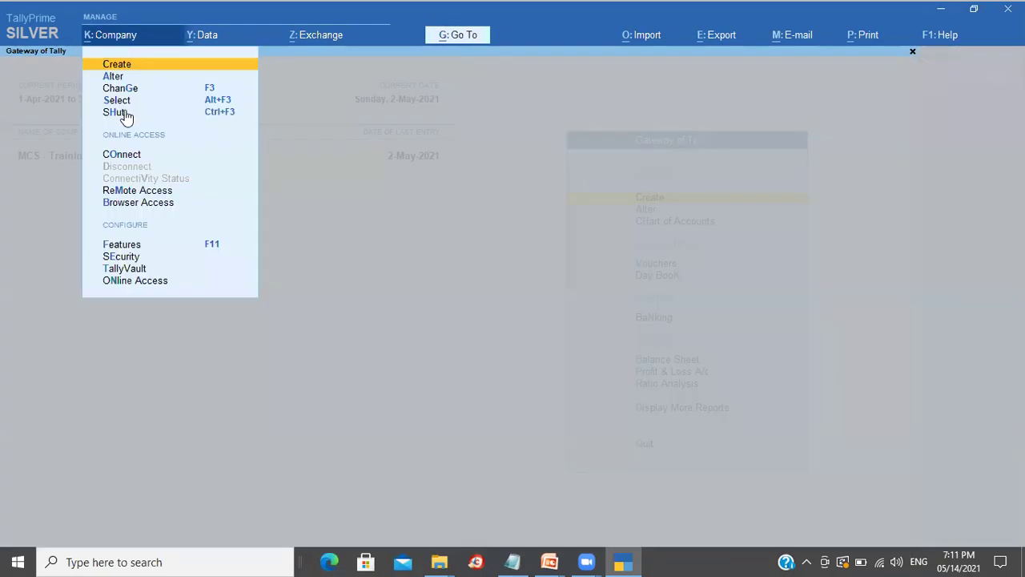
click(124, 113)
key(Return)
key(Down)
key(Up)
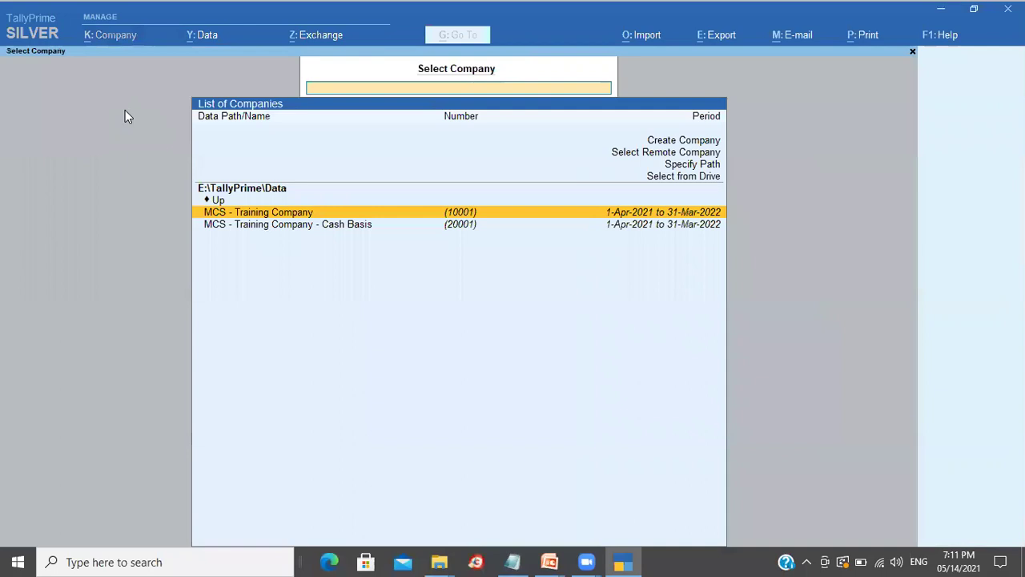
key(Down)
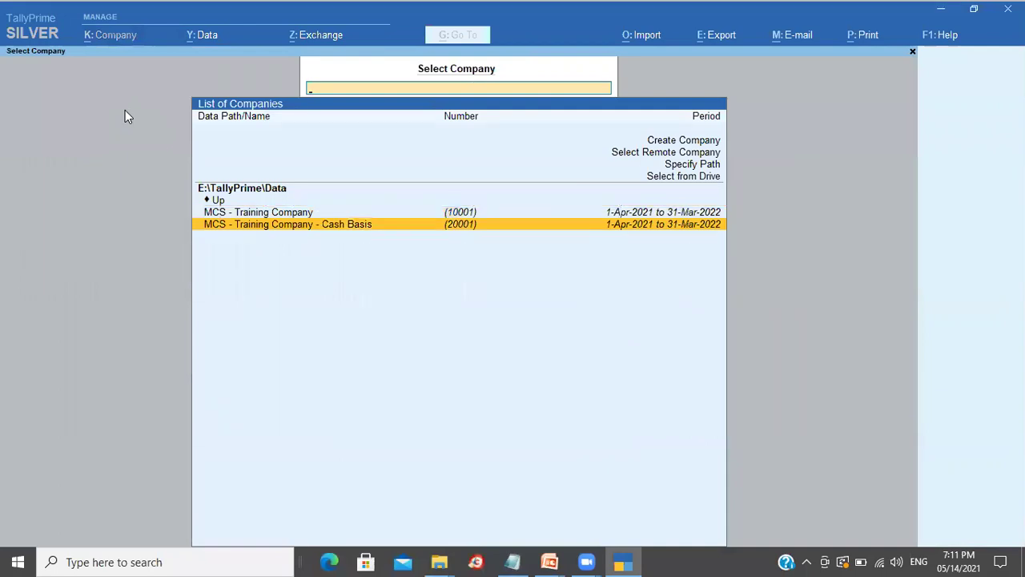
key(Up)
key(Down)
key(Return)
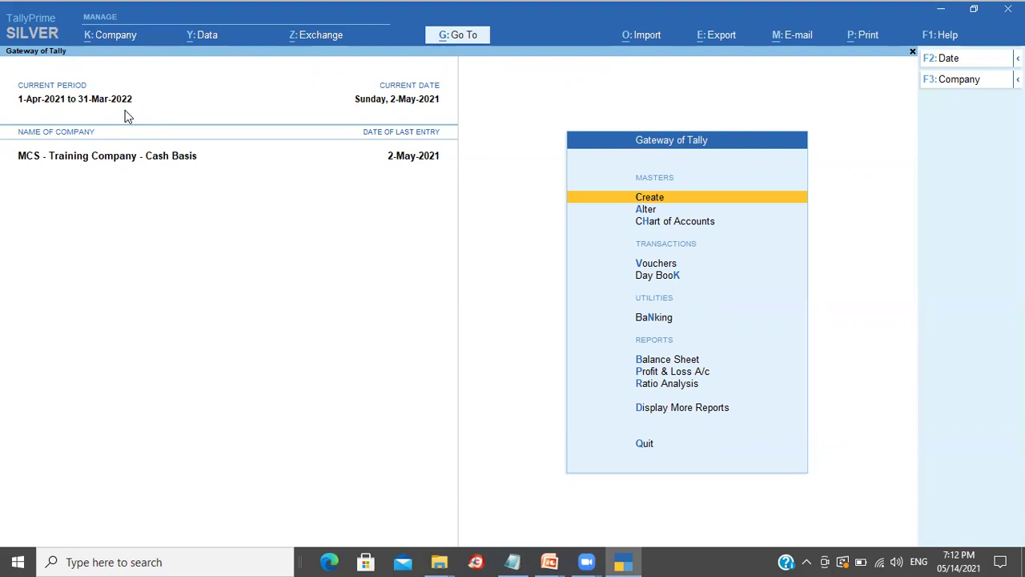
Open the Day Book and change its period to 1-Apr-2021 to 2-May-2021
key(Down)
key(Down)
key(Down)
key(Down)
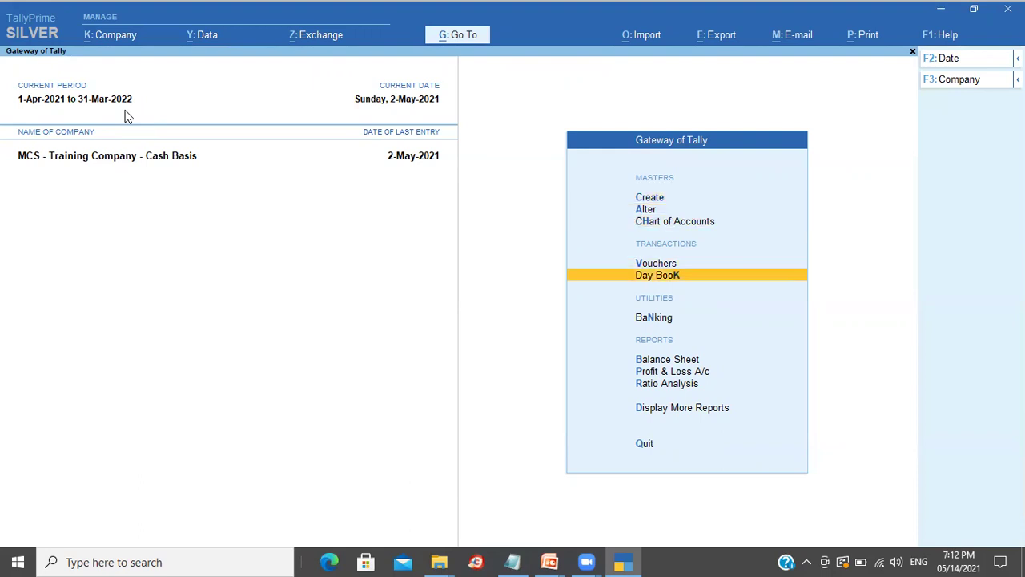
key(Return)
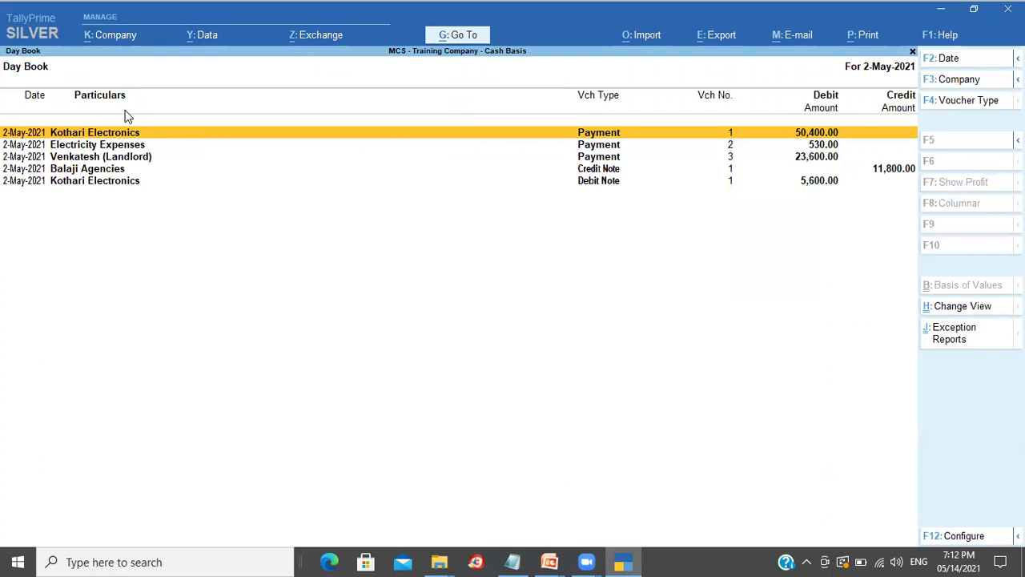
key(F2)
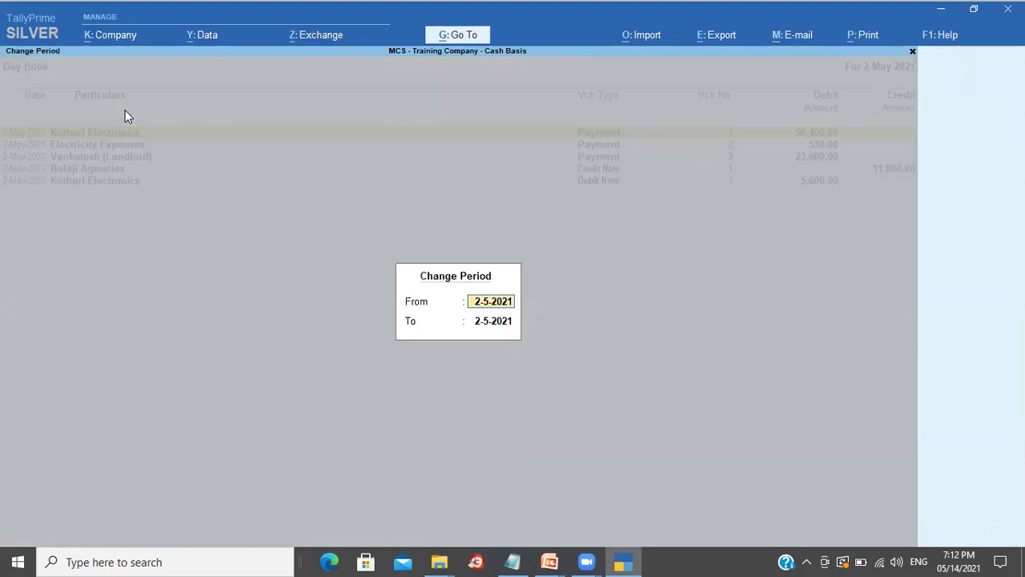
text(apr)
key(Return)
key(Return)
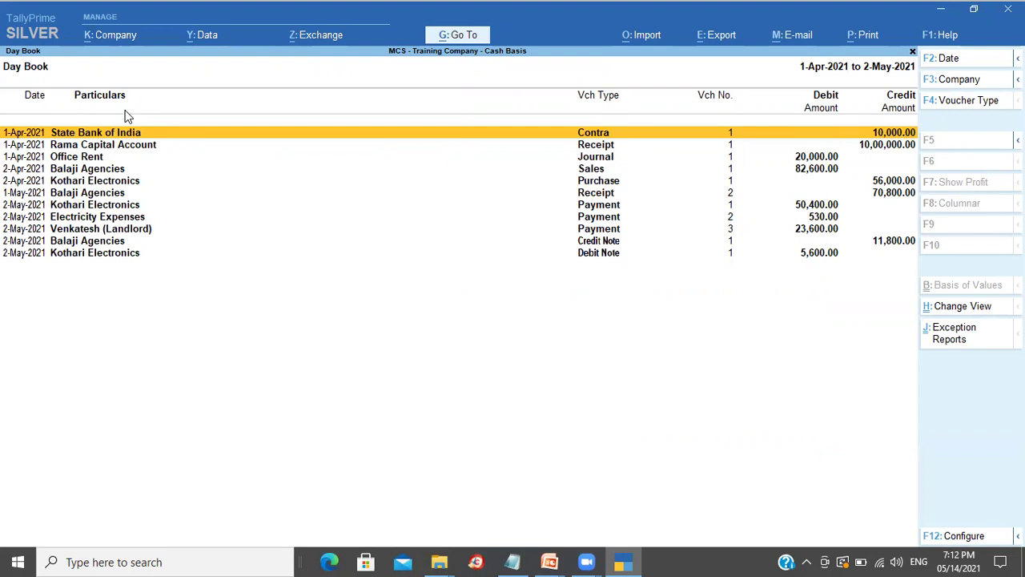
Select all vouchers in the Day Book of the Cash Basis company and delete them
key(ctrl)
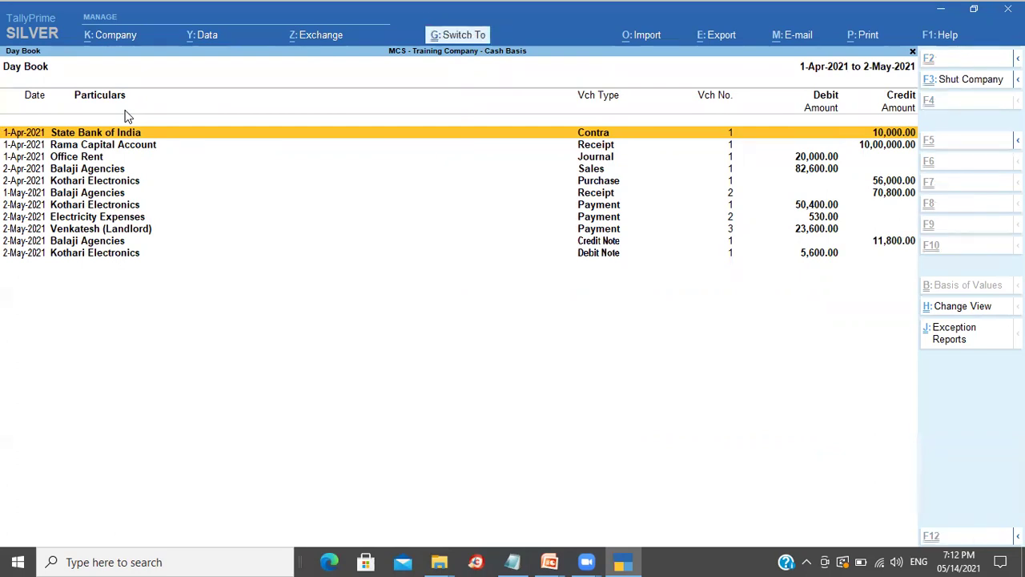
key(ctrl+space)
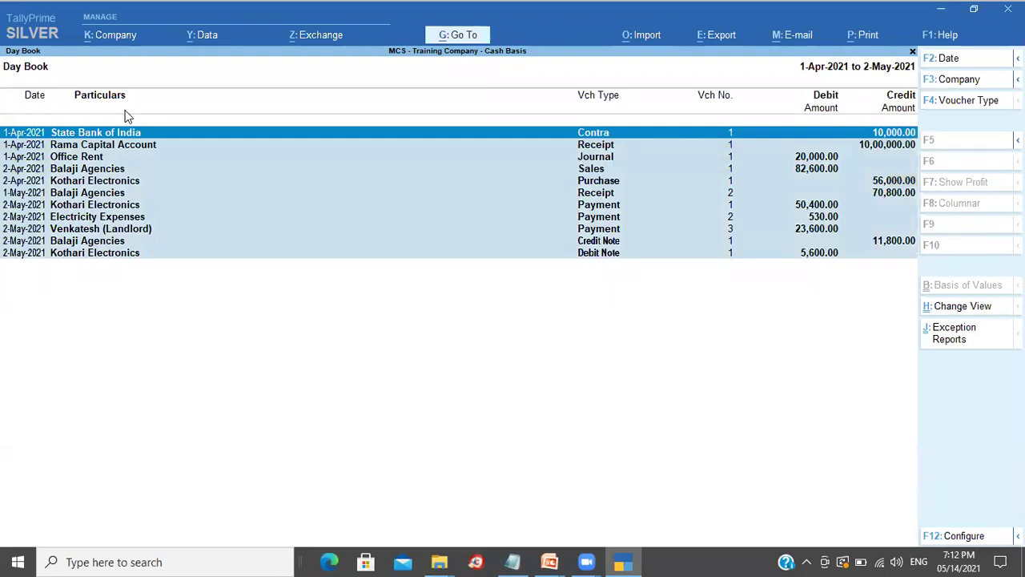
key(alt)
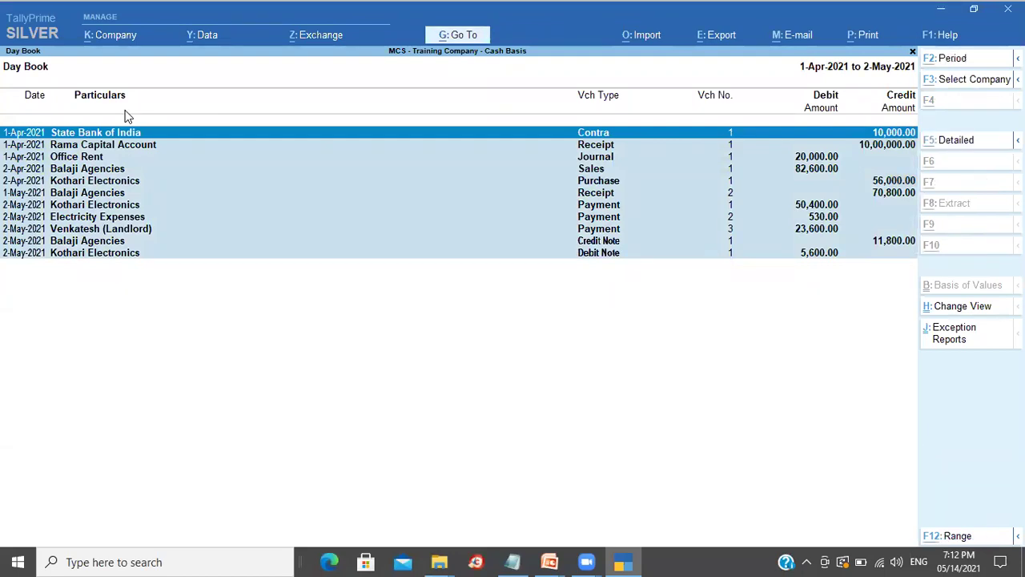
key(alt+d)
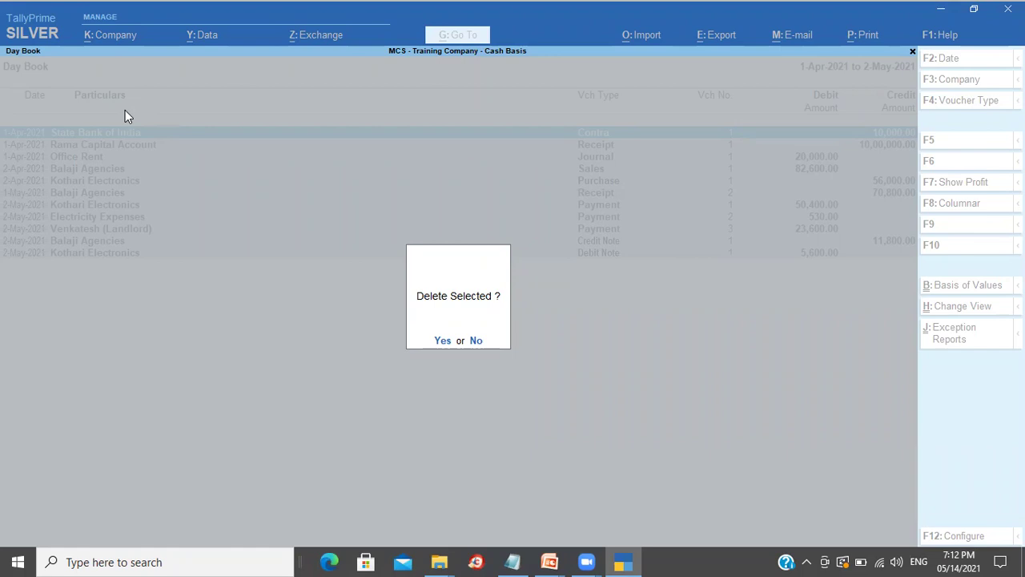
key(y)
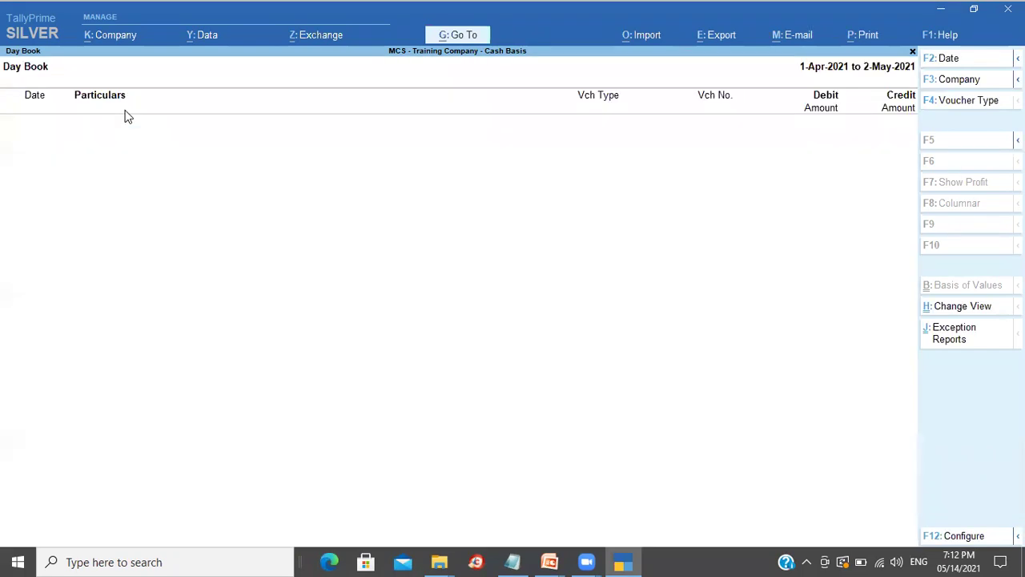
Leave the Day Book, shut the company and reopen MCS - Training Company - Cash Basis (20001)
key(Escape)
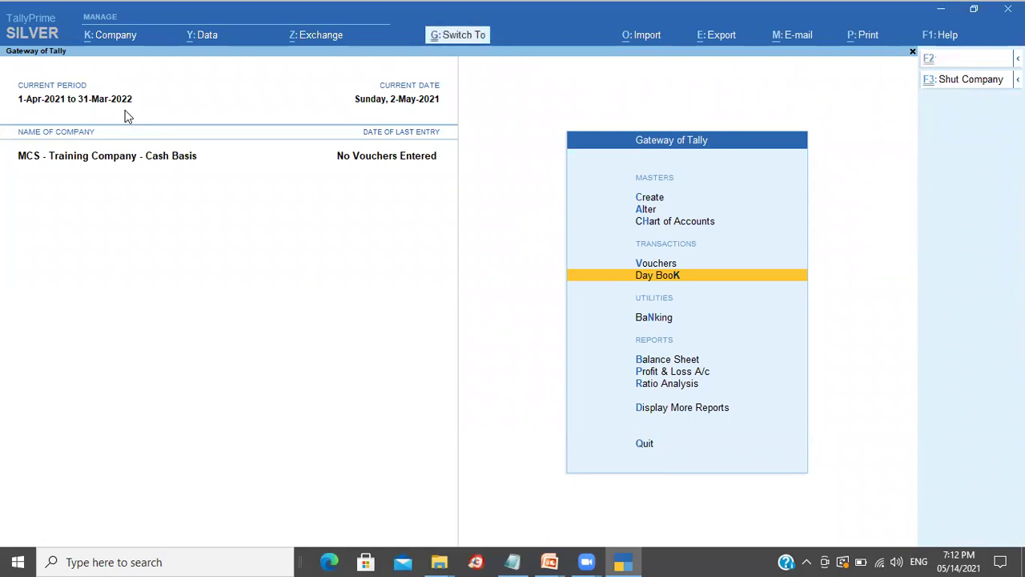
key(ctrl+F3)
key(Return)
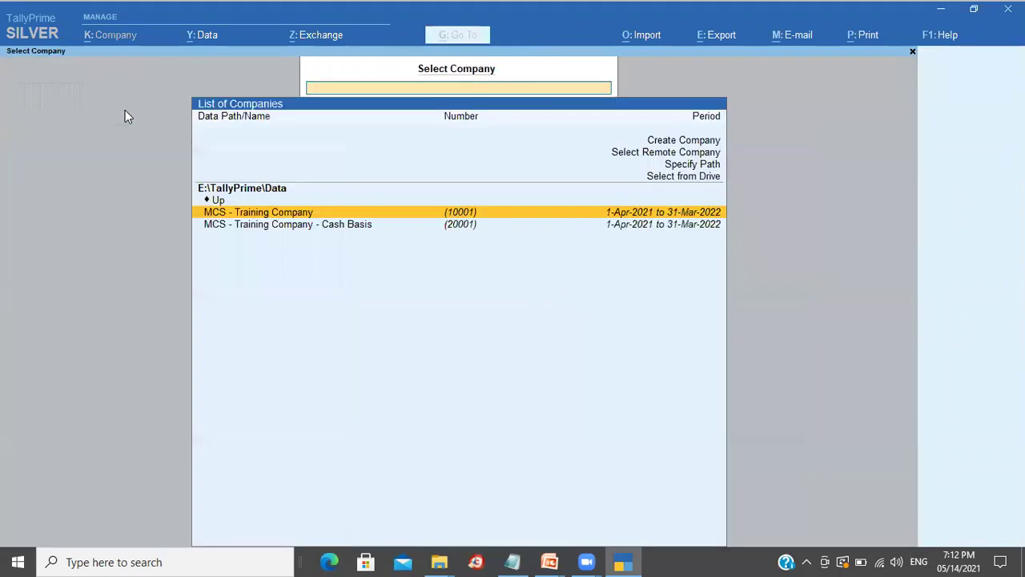
key(Down)
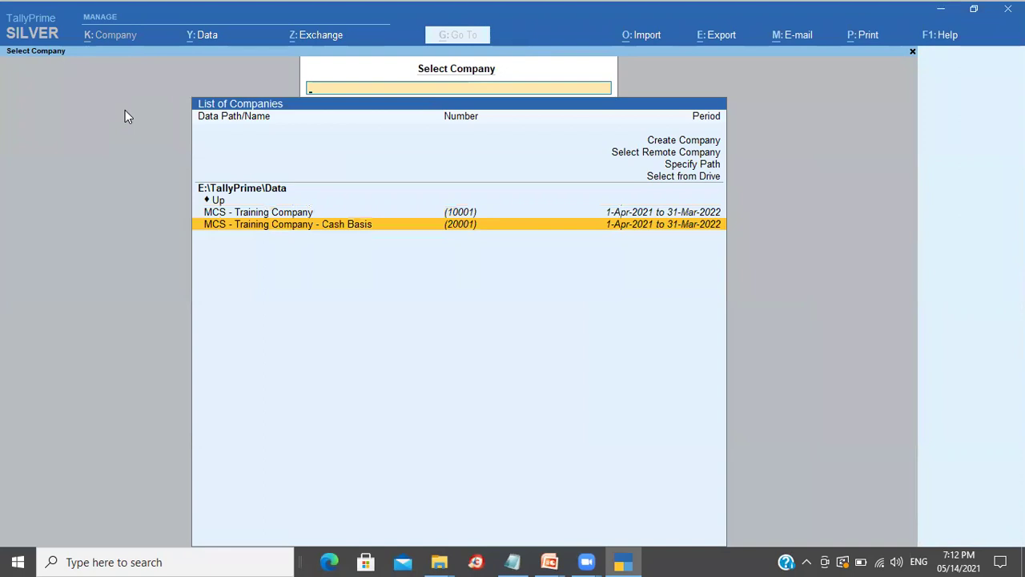
key(Return)
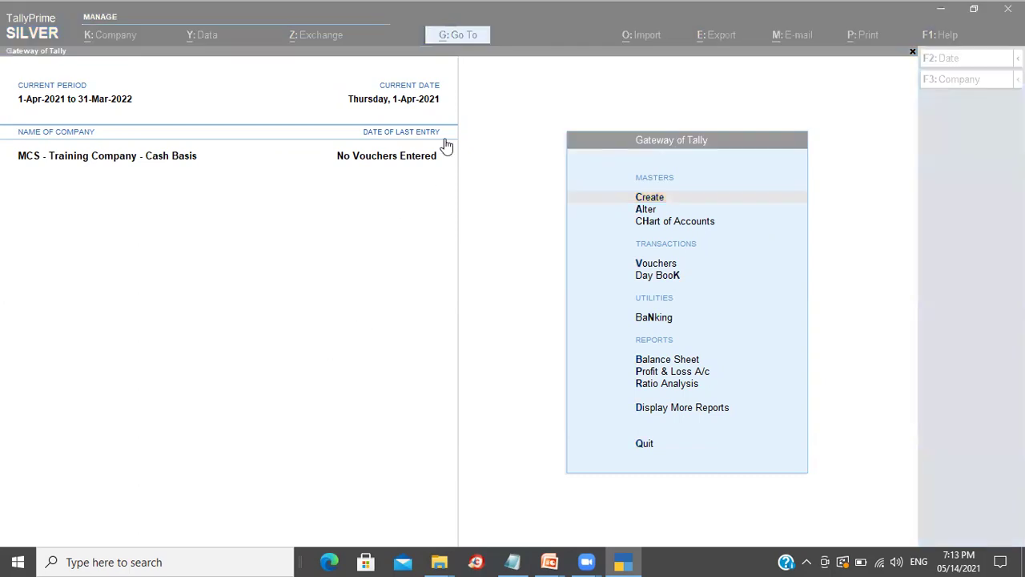
click(529, 15)
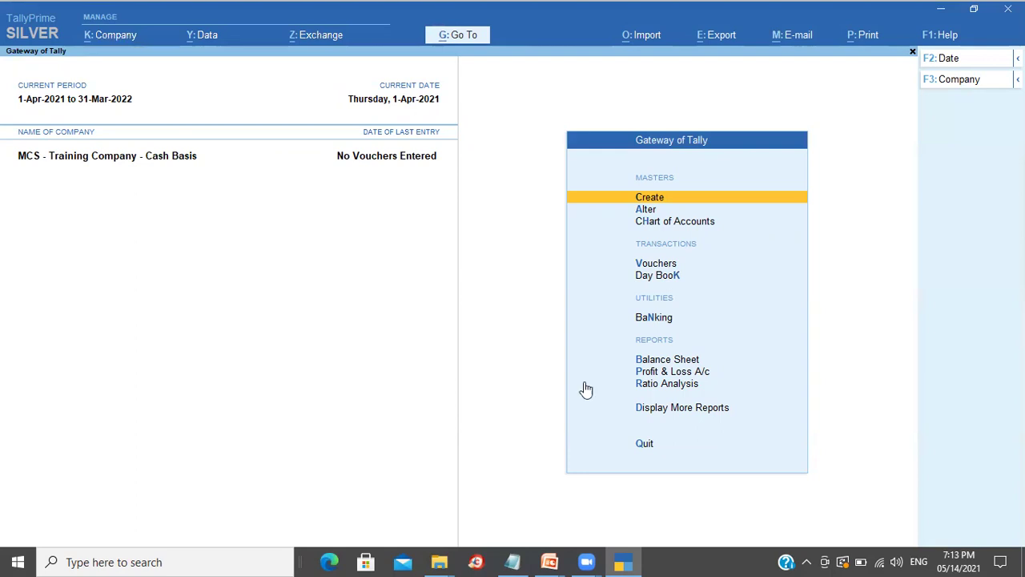
key(alt+Tab)
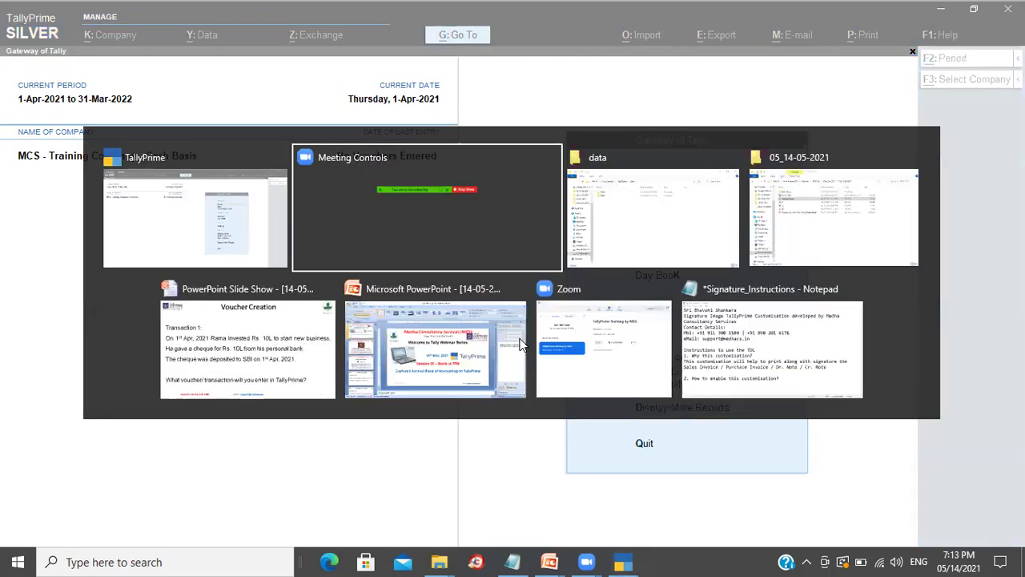
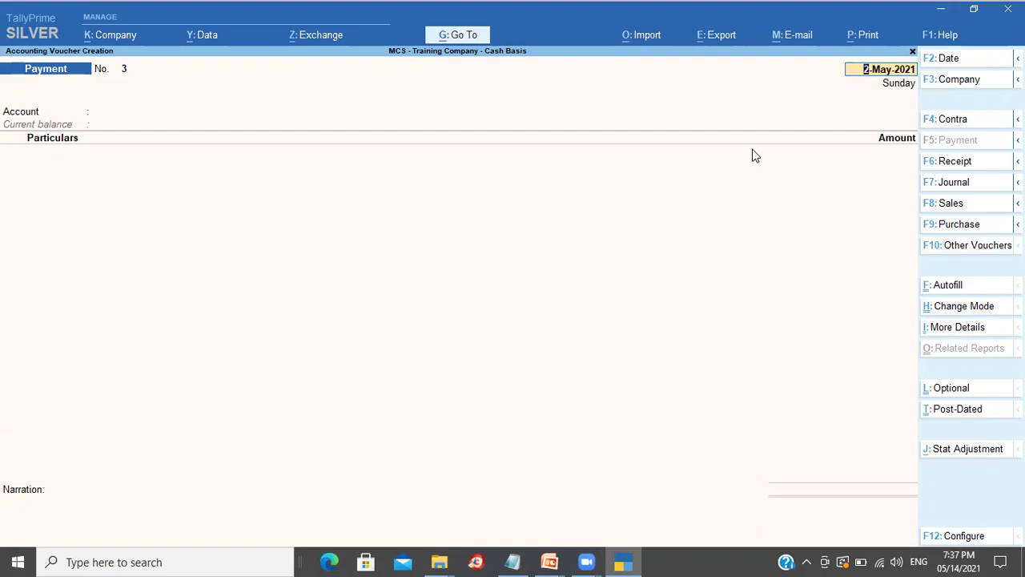
Find the Statistics report by name and open it for the Cash Basis company
click(447, 41)
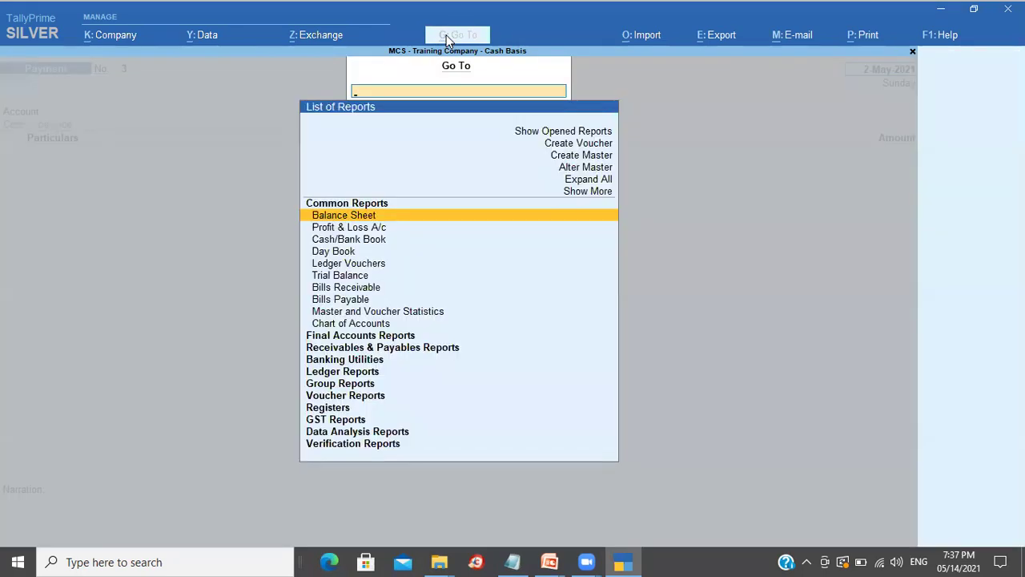
text(Sta)
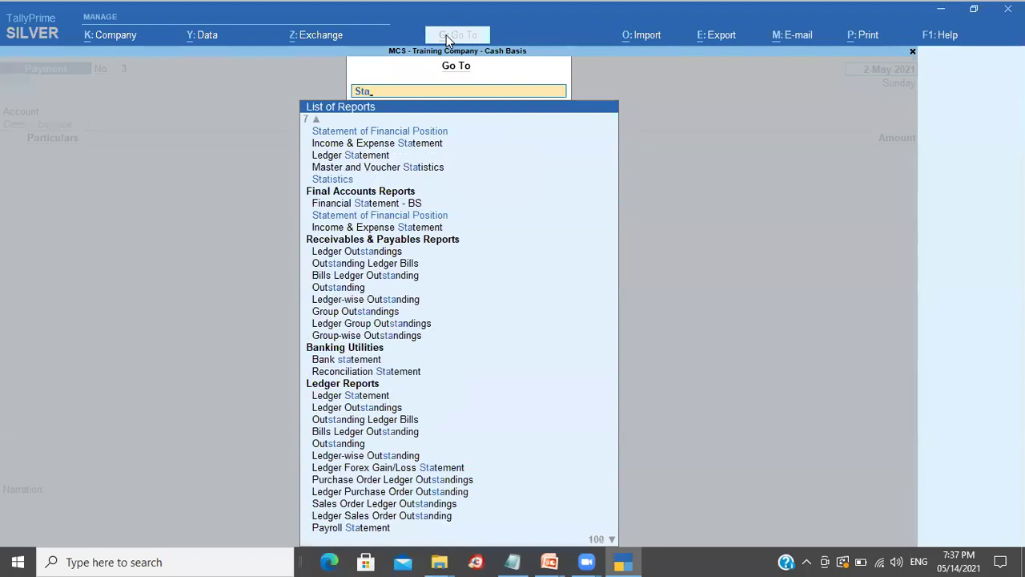
text(t)
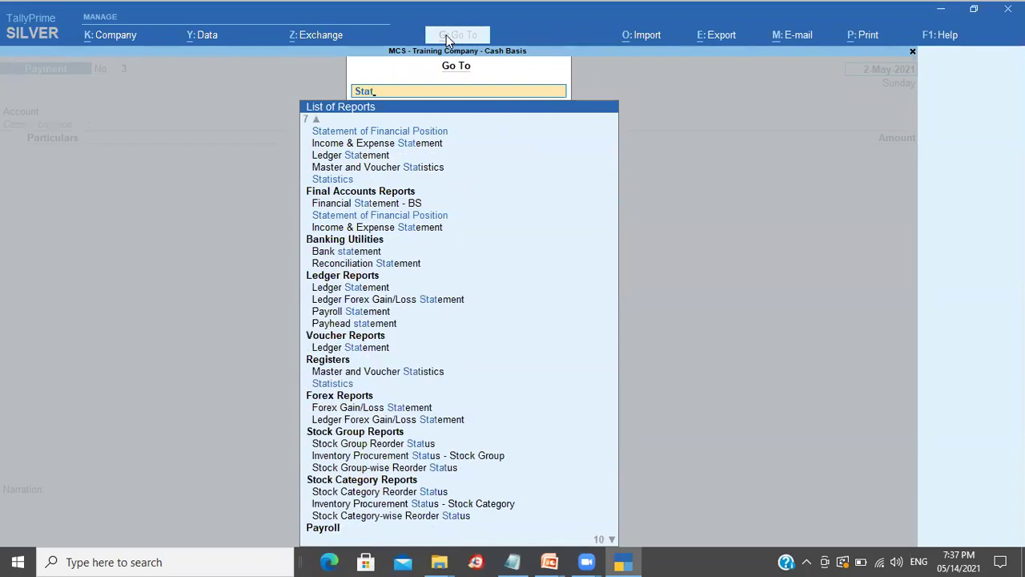
text(is)
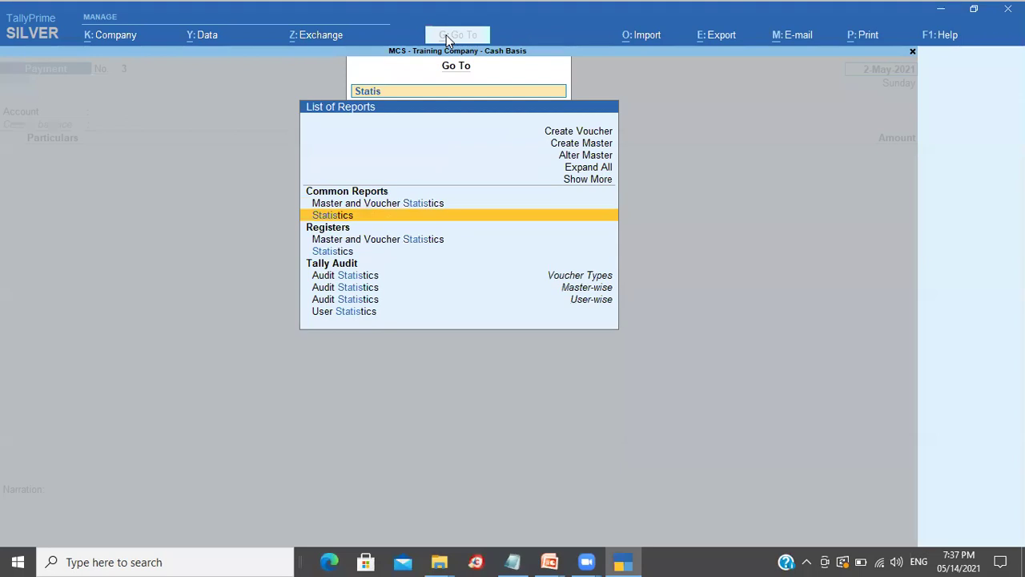
key(Return)
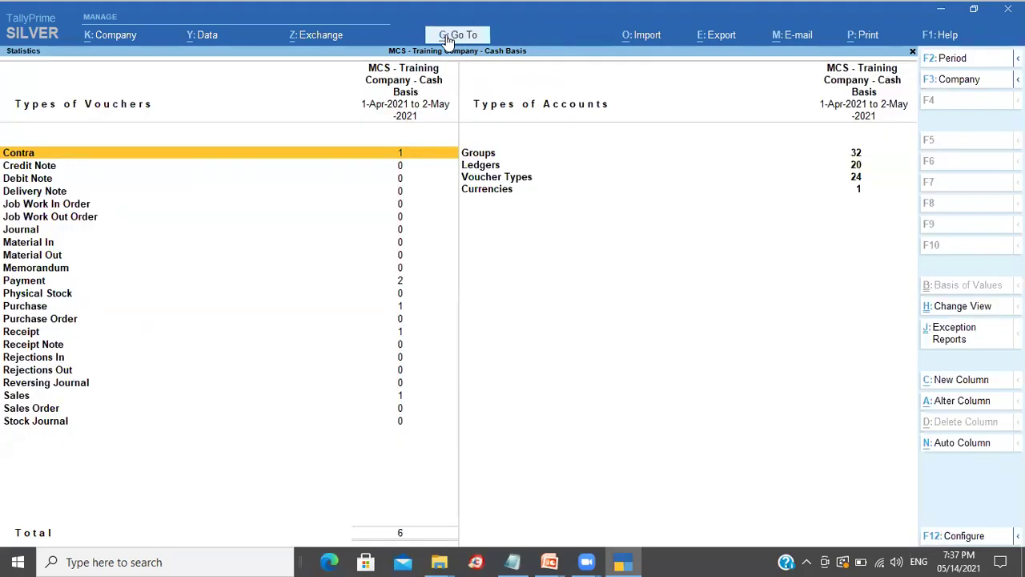
Examine the voucher counts for each type from Contra to Stock Journal, and return to the Gateway of Tally
key(Down)
key(Down)
key(Down)
key(Down)
key(Down)
key(Down)
key(Down)
key(Down)
key(Down)
key(Down)
key(Down)
key(Down)
key(Down)
key(Down)
key(Down)
key(Down)
key(Down)
key(Down)
key(Down)
key(Down)
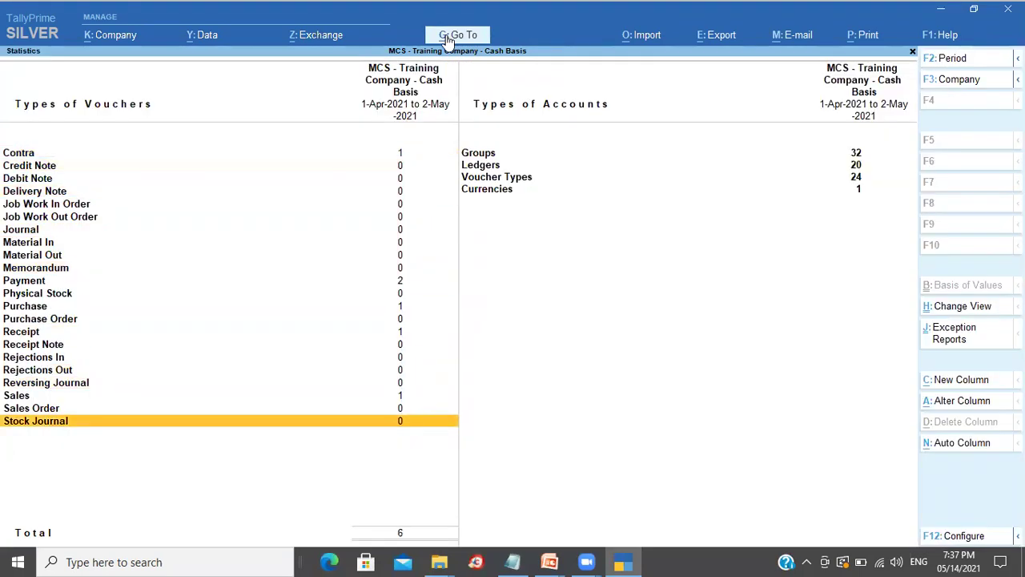
key(Up)
key(Up)
key(Up)
key(Up)
key(Up)
key(Up)
key(Up)
key(Up)
key(Up)
key(Up)
key(Up)
key(Up)
key(Up)
key(Up)
key(Up)
key(Up)
key(Up)
key(Up)
key(Up)
key(Up)
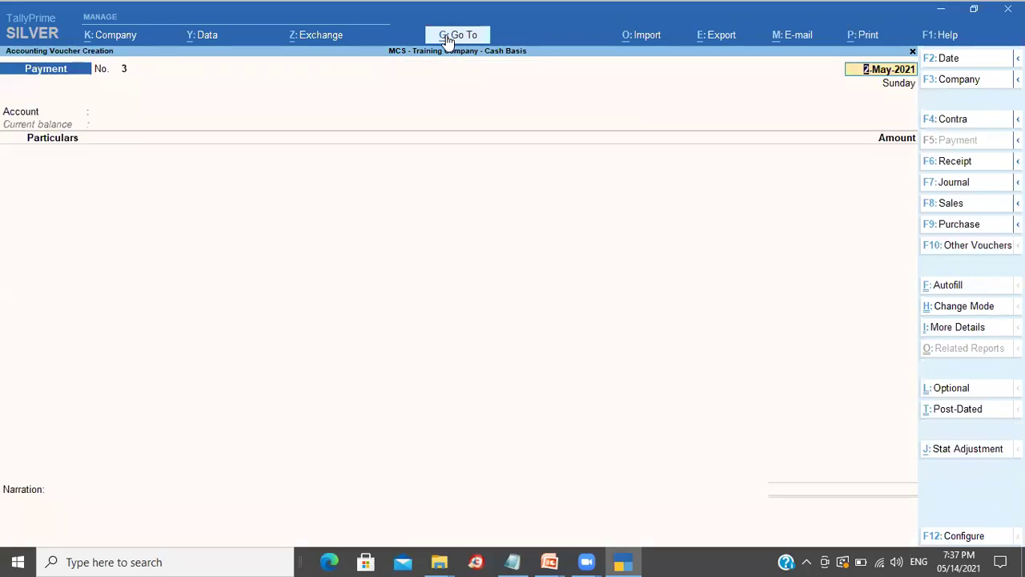
key(Escape)
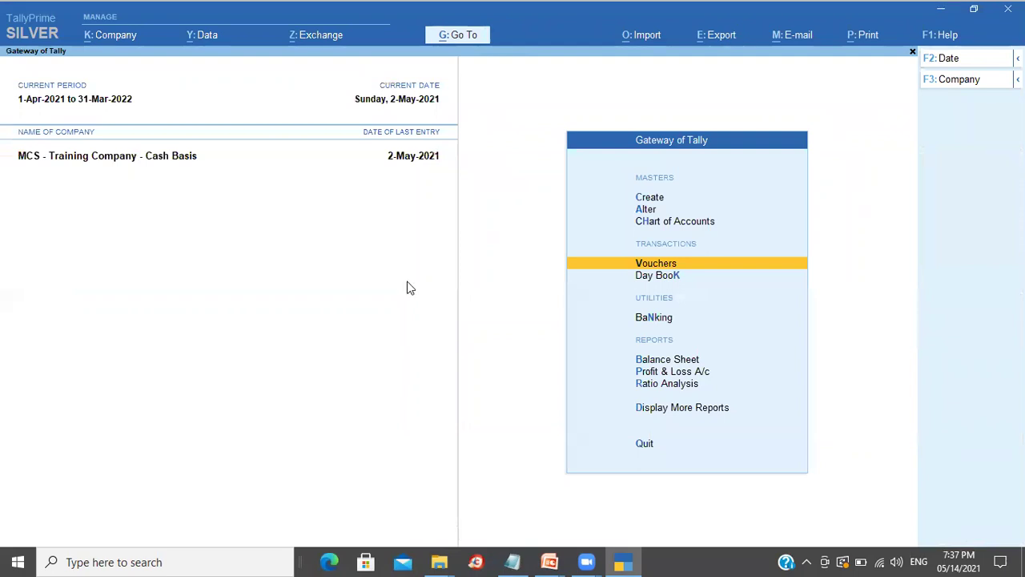
click(719, 269)
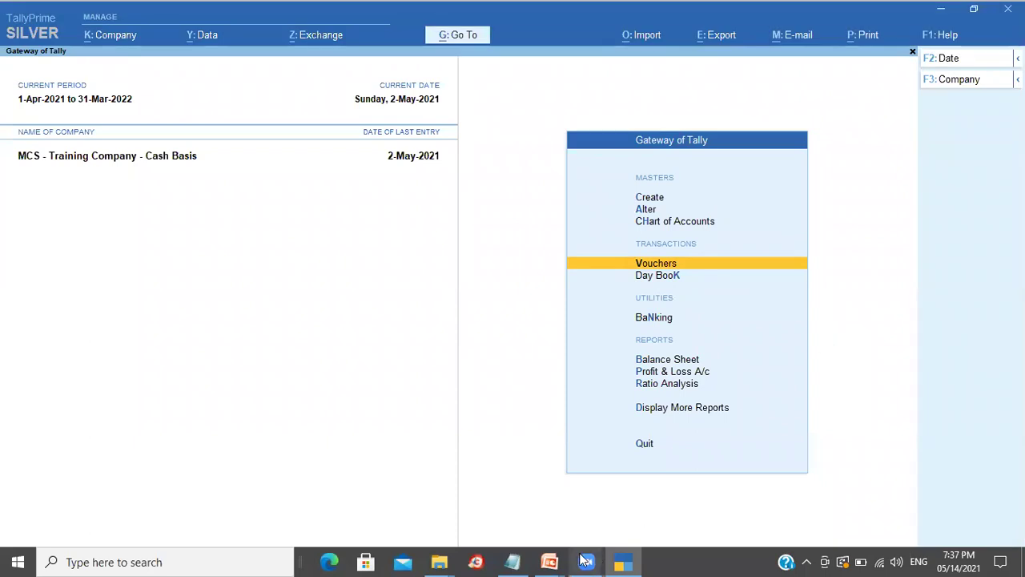
Switch to the PowerPoint slide show and advance past Transactions 9 to 11 to the full Accrual and Cash basis voucher comparison
mouse_move(549, 561)
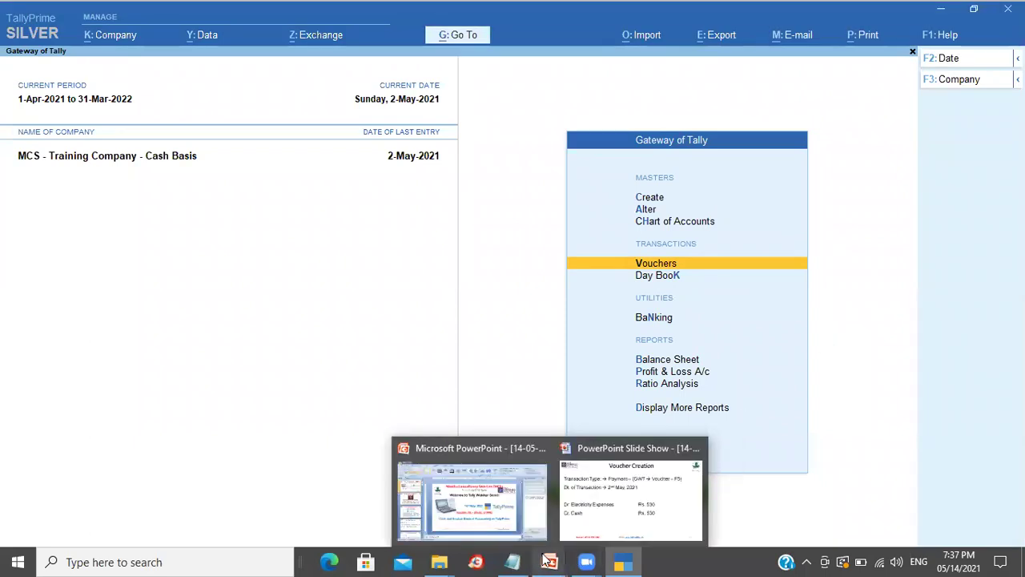
click(585, 519)
click(493, 390)
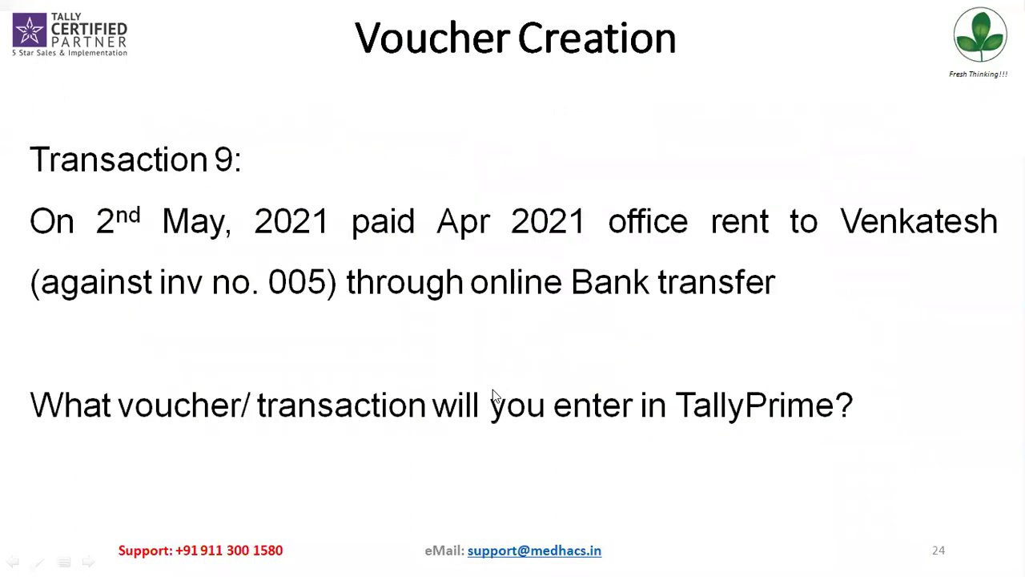
click(493, 390)
click(492, 390)
click(493, 390)
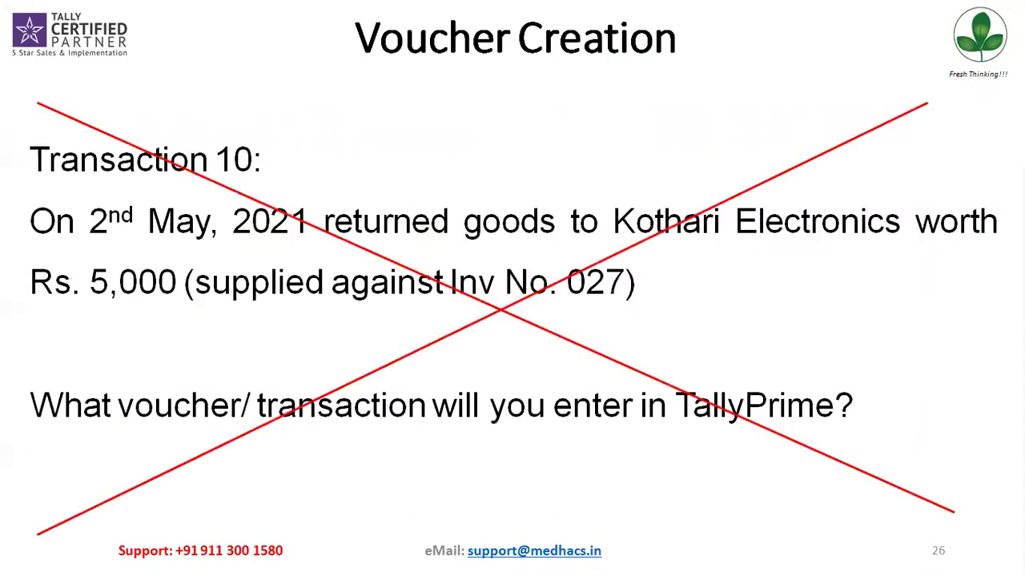
key(Right)
key(Right)
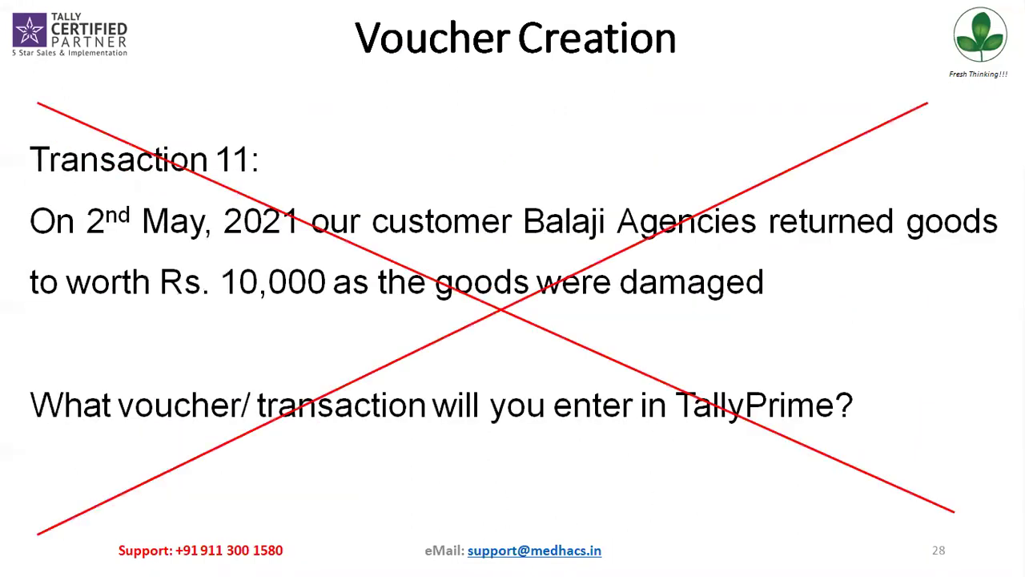
key(Right)
key(Right)
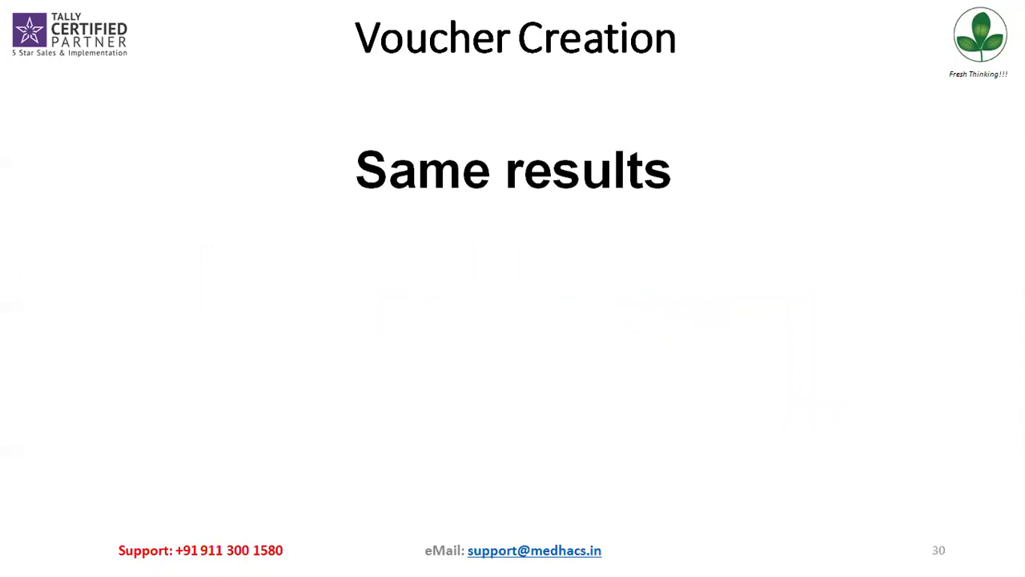
key(Right)
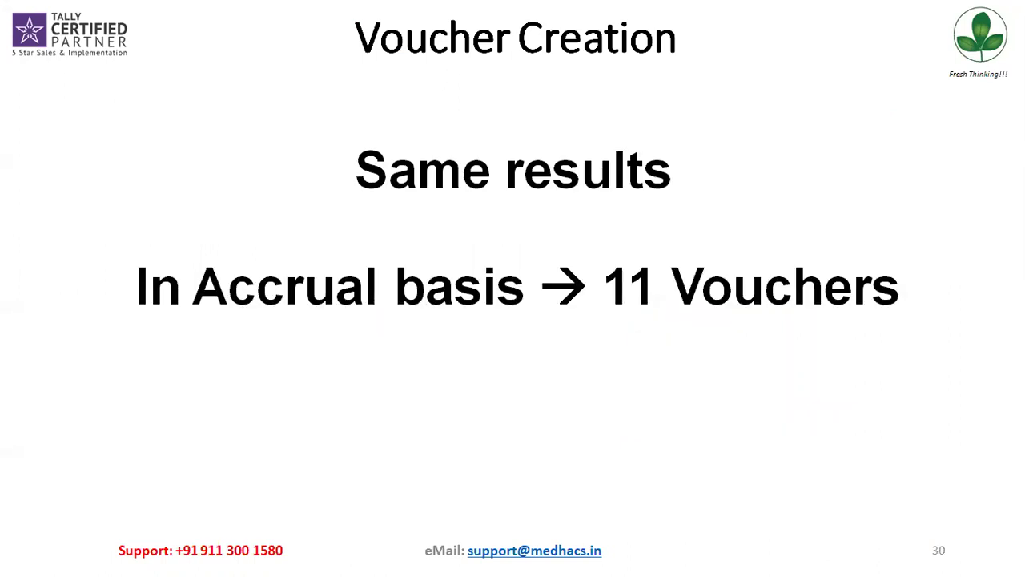
key(Right)
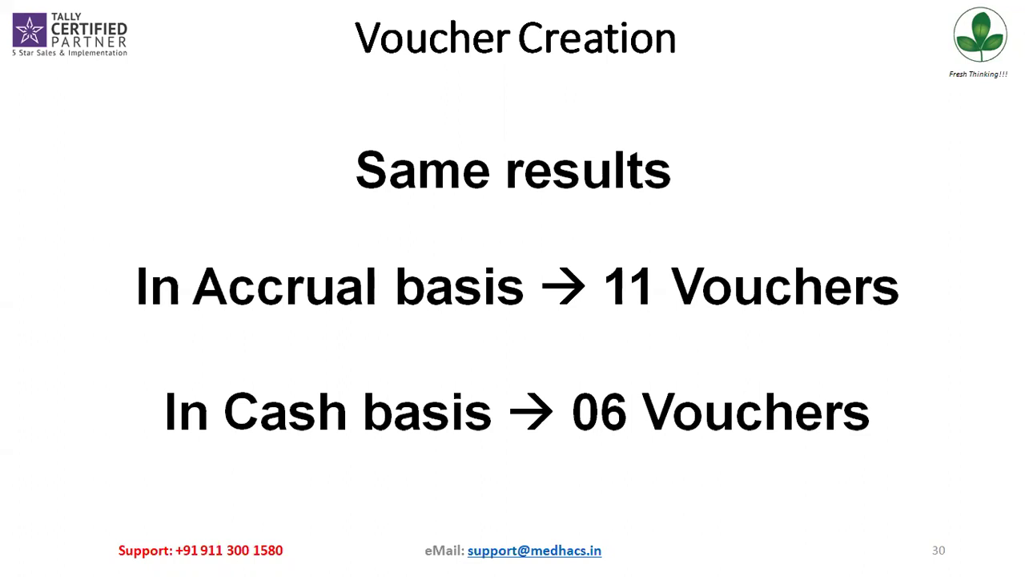
Switch back to TallyPrime and open the Profit & Loss A/c report
key(alt+Tab)
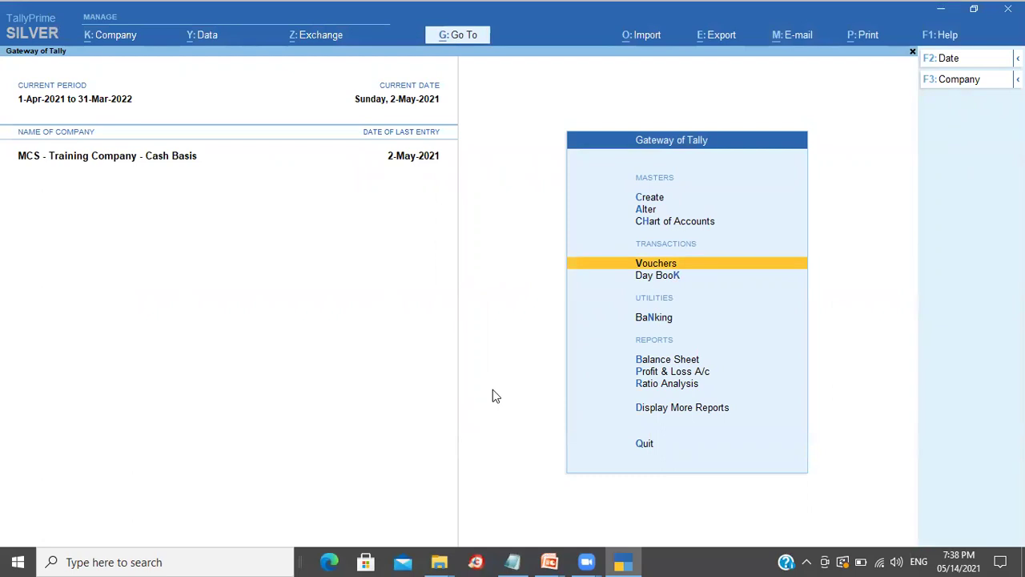
key(Down)
key(Down)
key(Down)
key(Down)
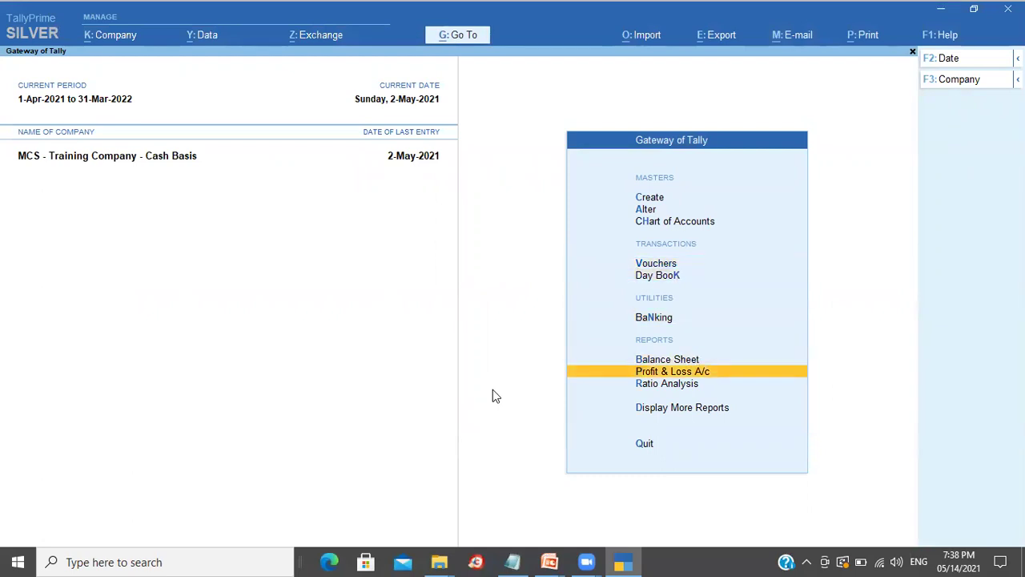
key(Return)
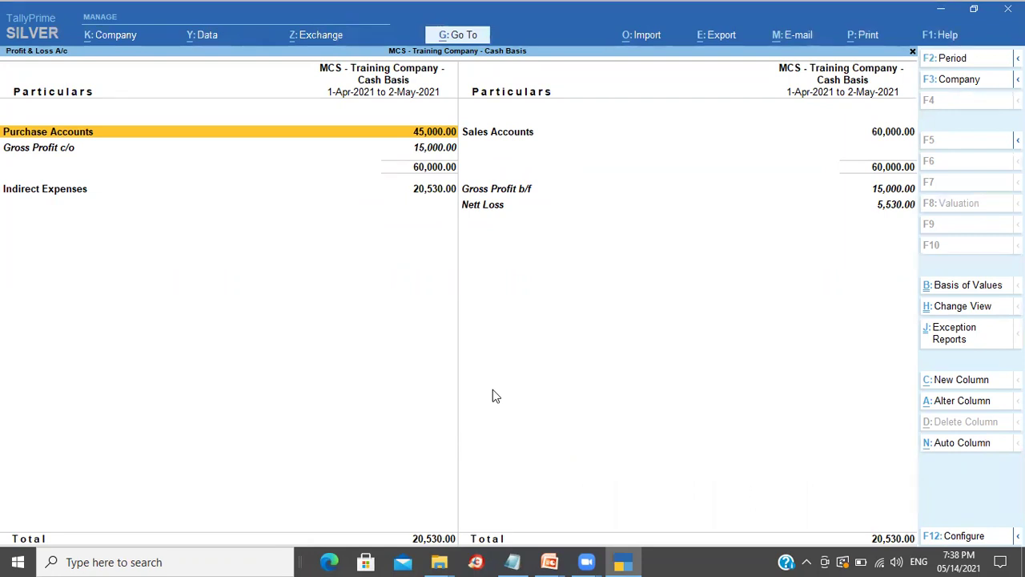
Examine the Purchase Accounts, Sales Accounts and Indirect Expenses figures in the Profit & Loss A/c
key(Right)
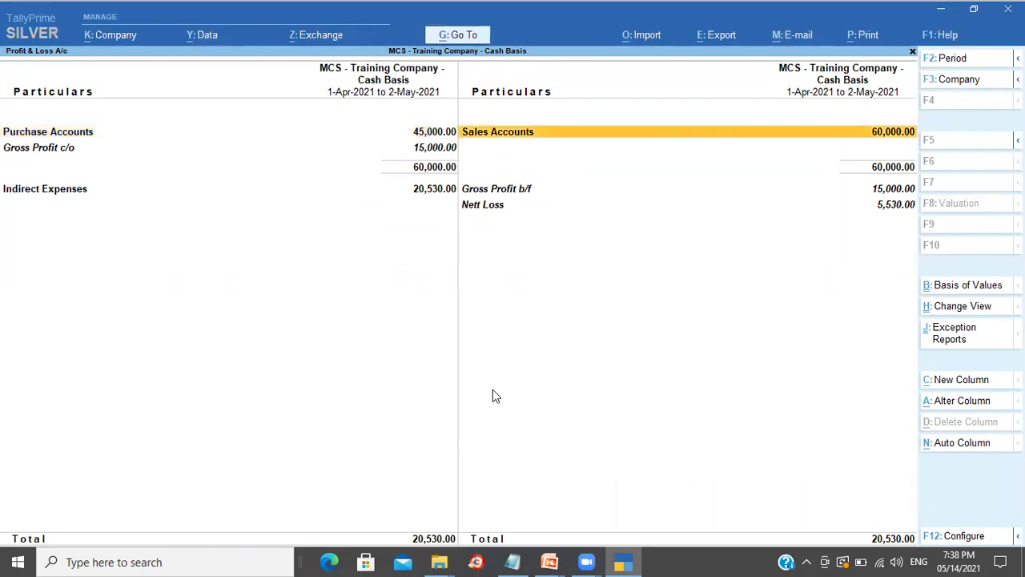
key(Left)
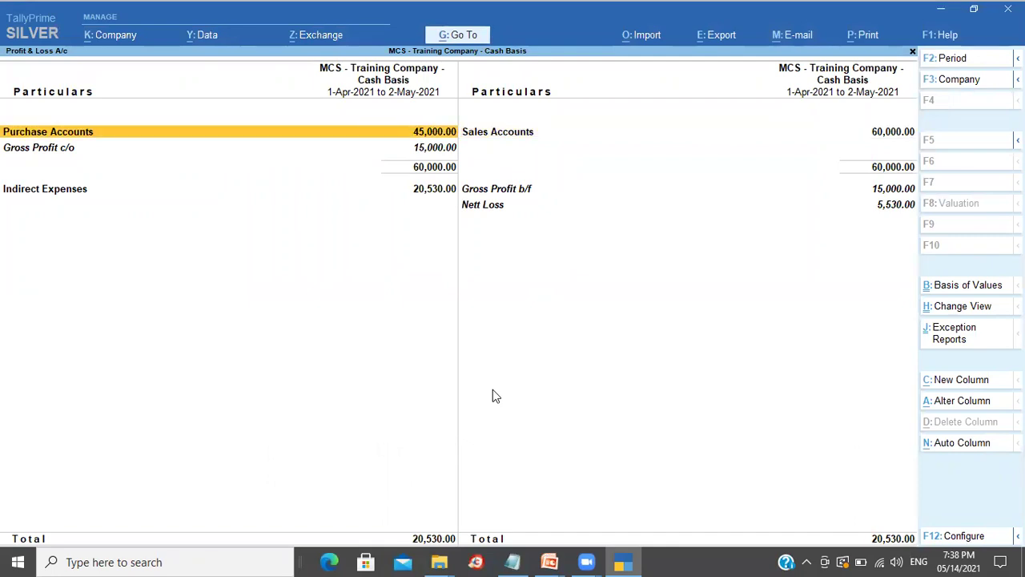
key(Down)
key(Down)
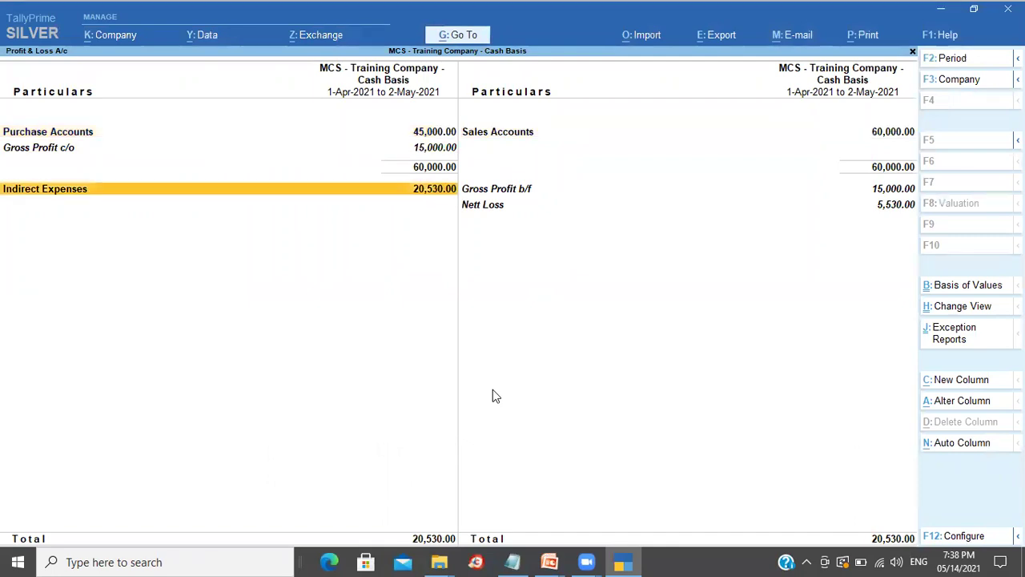
key(Up)
key(Up)
key(Right)
key(Left)
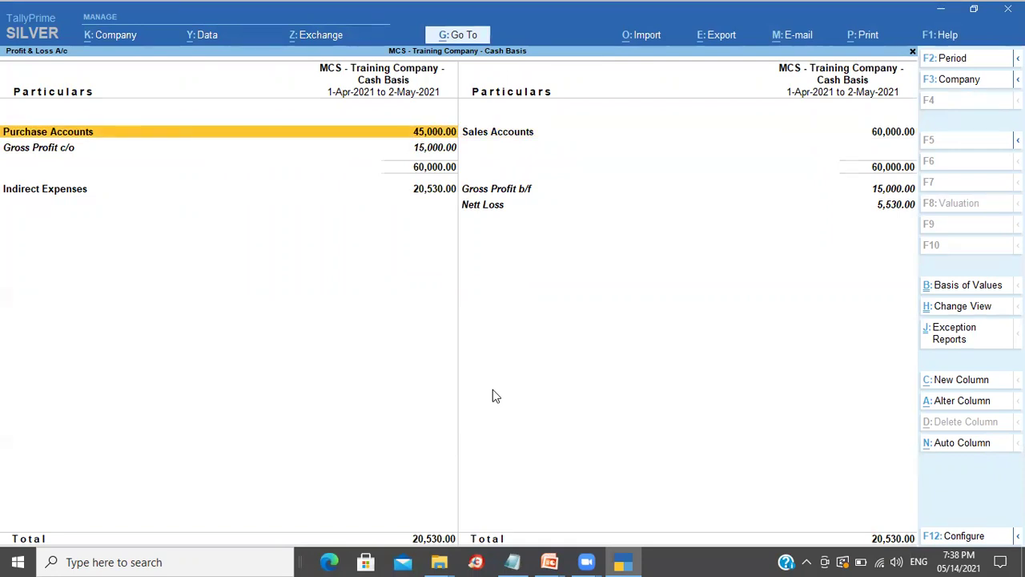
Close the Profit & Loss A/c report and load MCS - Training Company alongside the Cash Basis company
key(Escape)
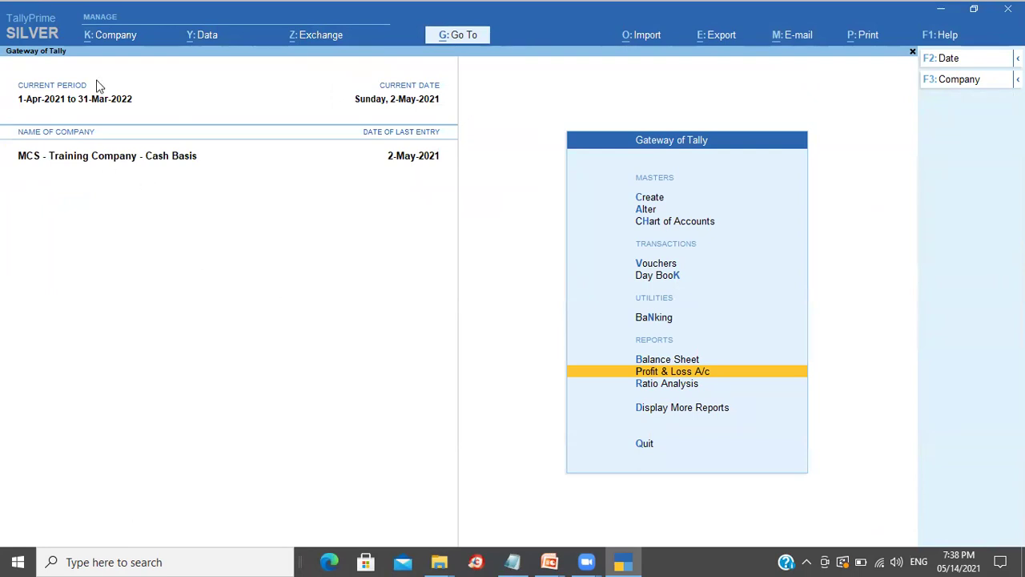
click(113, 40)
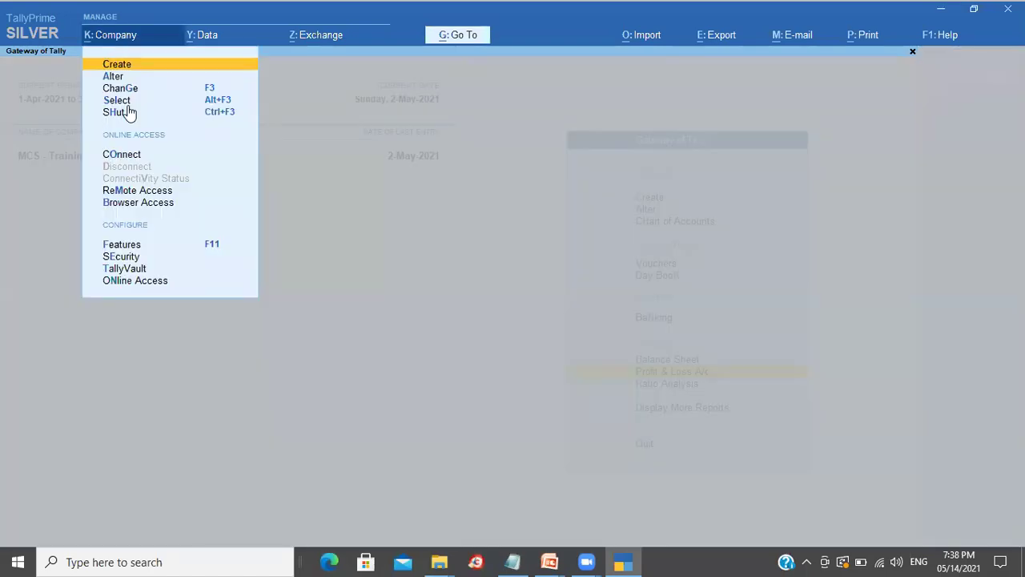
click(128, 102)
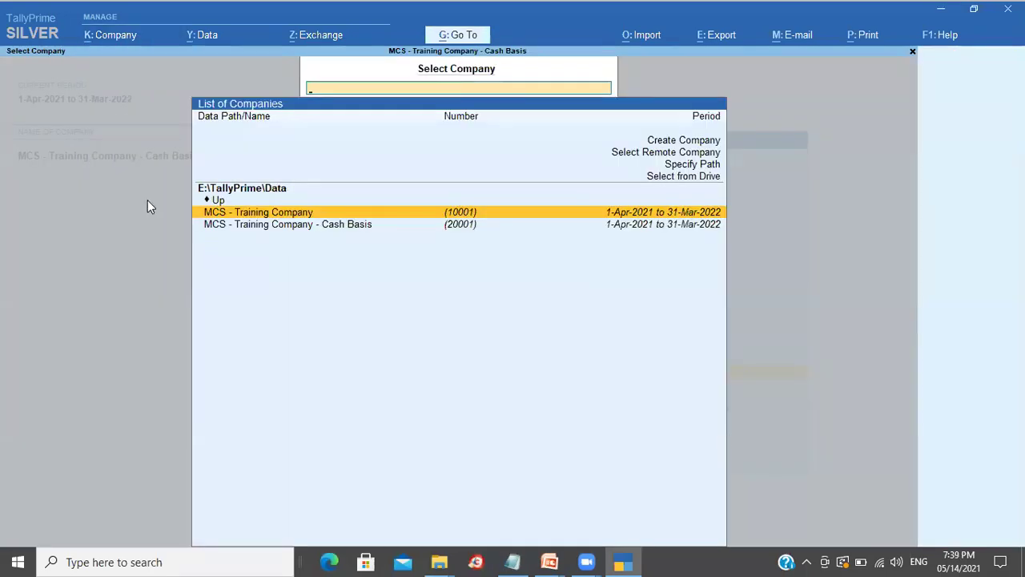
key(Return)
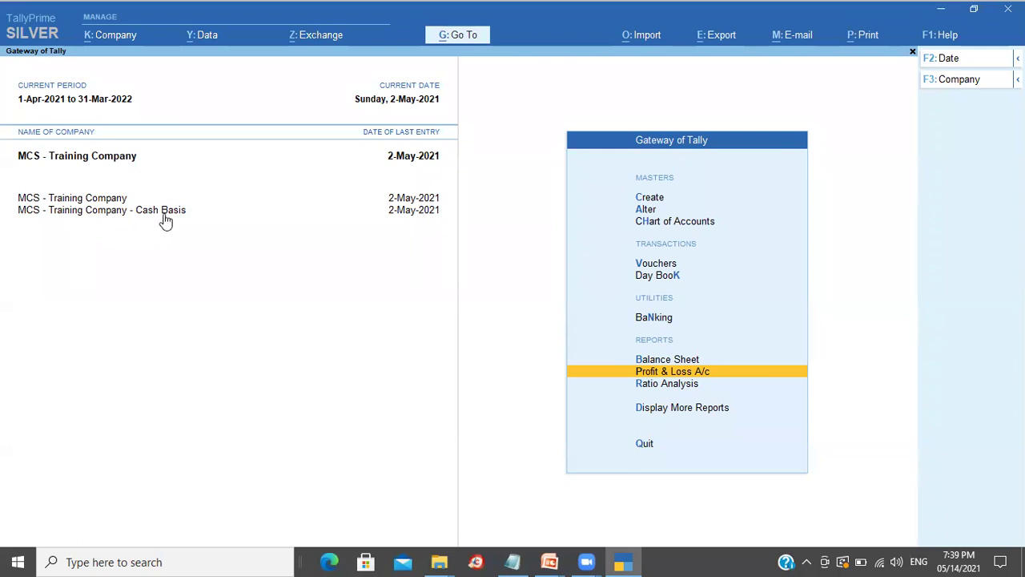
Open the Profit & Loss A/c of MCS - Training Company, check its Nett Loss, and return to the Gateway of Tally
click(163, 214)
click(115, 201)
key(Return)
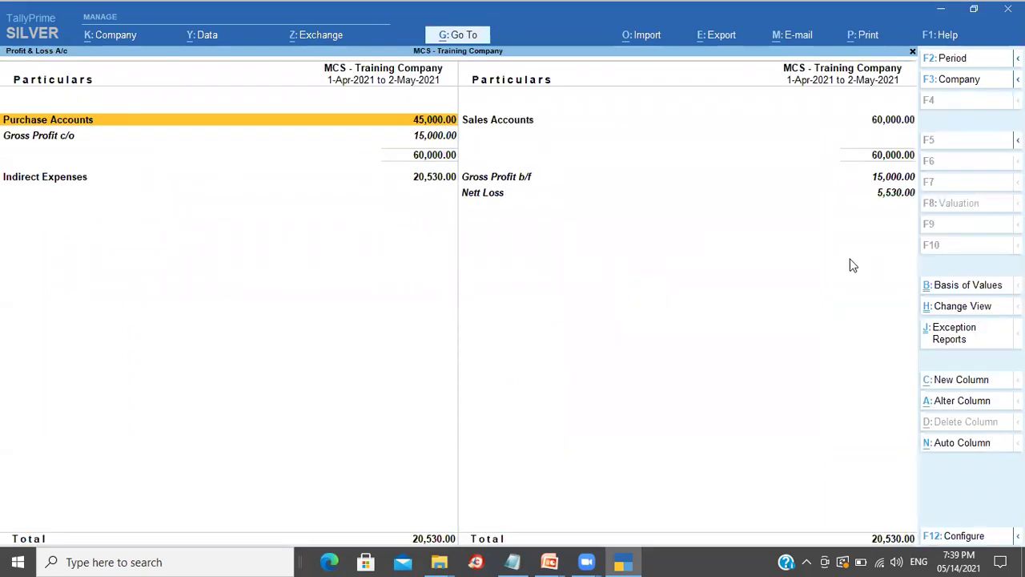
click(889, 197)
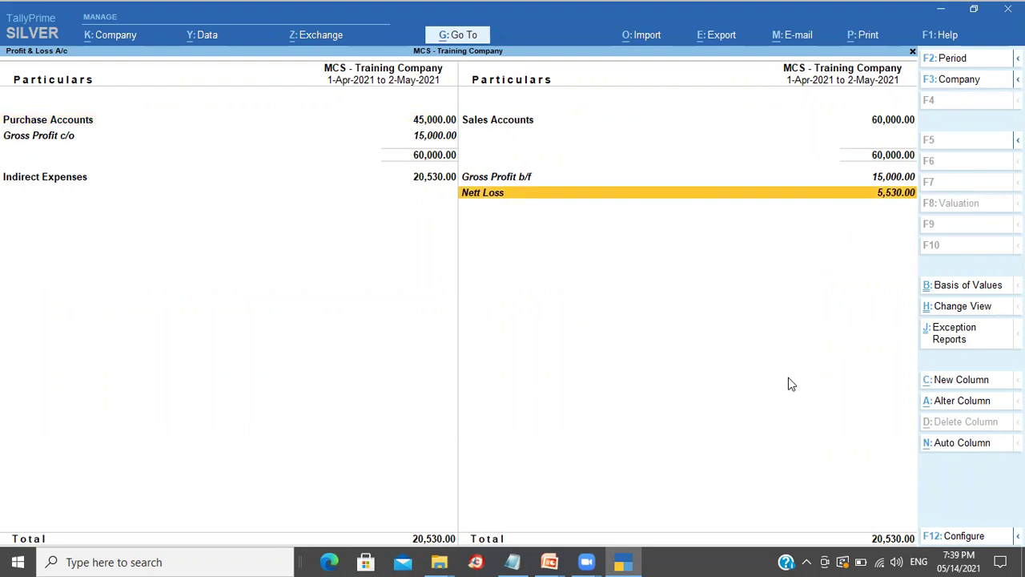
key(Escape)
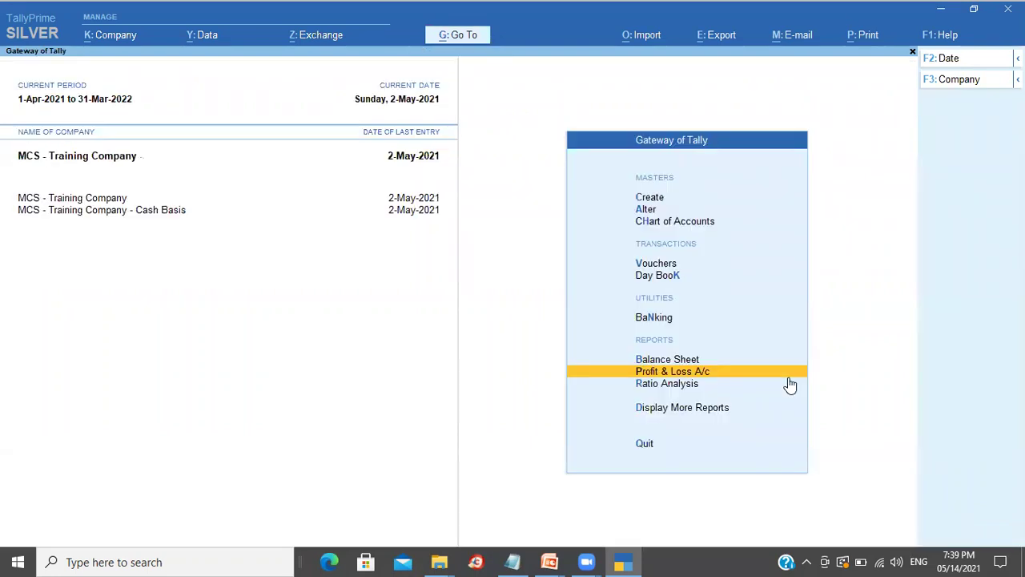
Make MCS - Training Company - Cash Basis the active company and check the Nett Loss in its Profit & Loss A/c
click(72, 217)
click(655, 373)
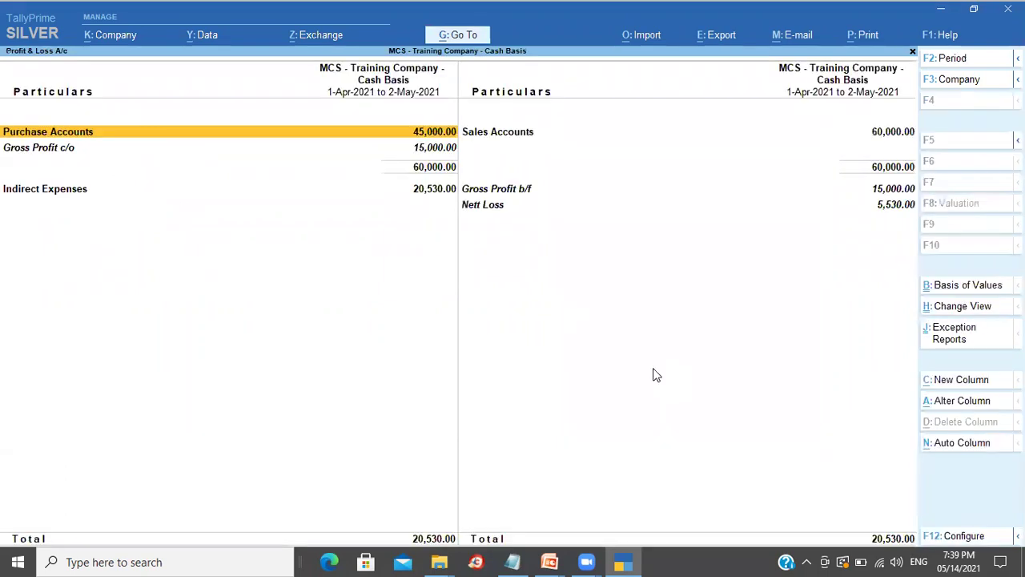
click(900, 208)
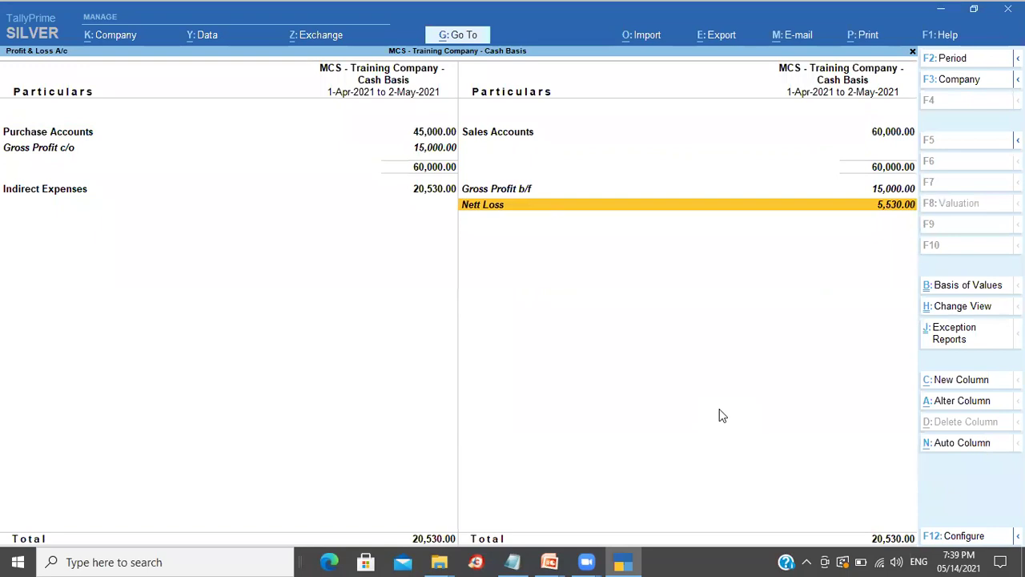
key(Escape)
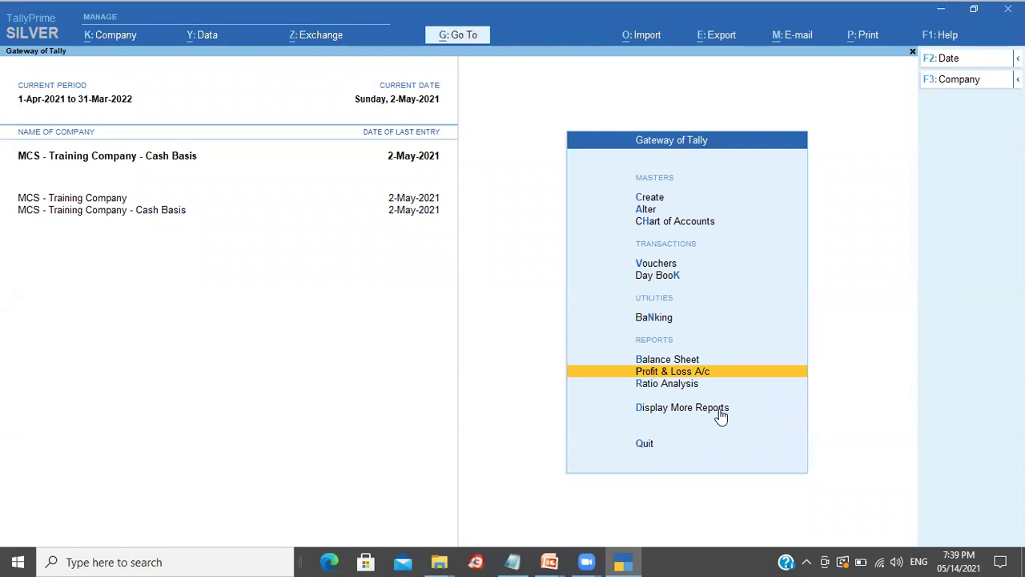
click(156, 160)
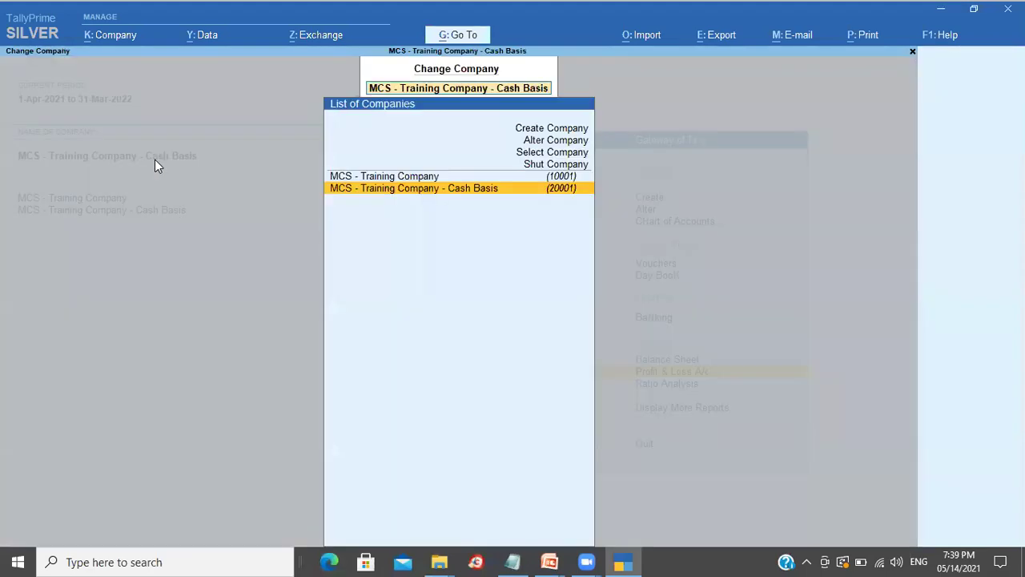
key(Escape)
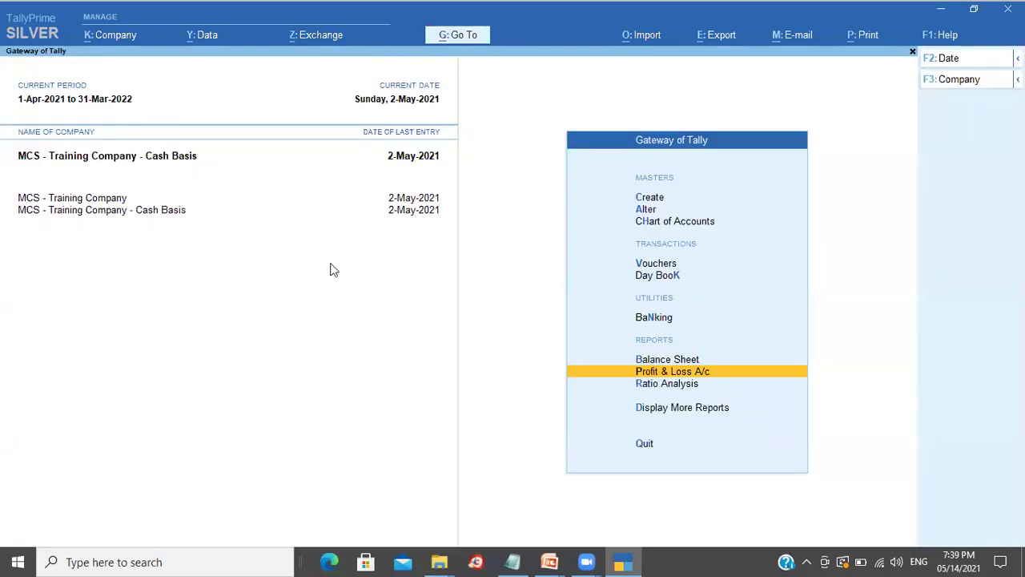
Open the Cash Basis Profit & Loss A/c and add a column for MCS - Training Company from 1-Apr-2021 showing Actuals
click(635, 373)
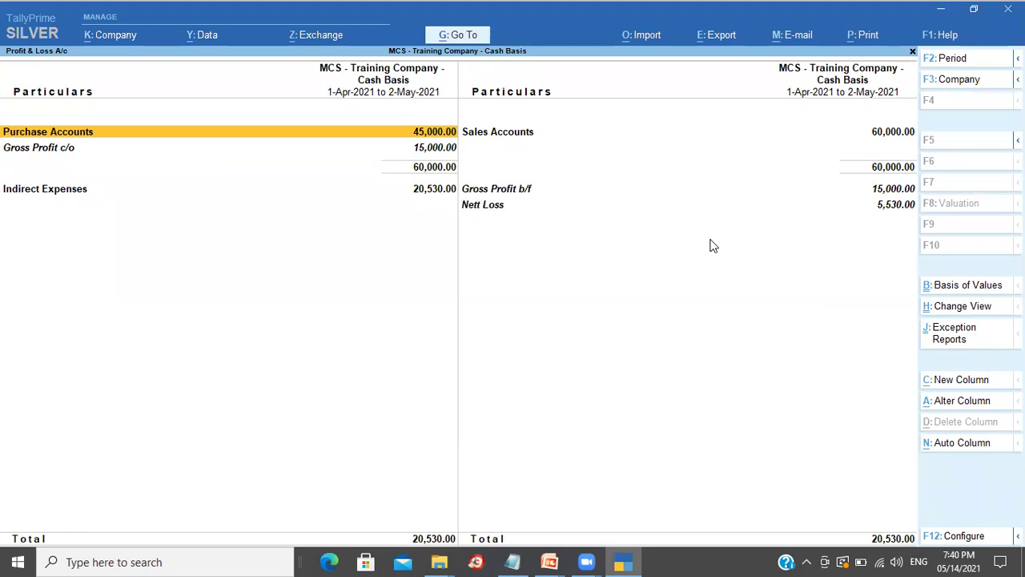
click(975, 387)
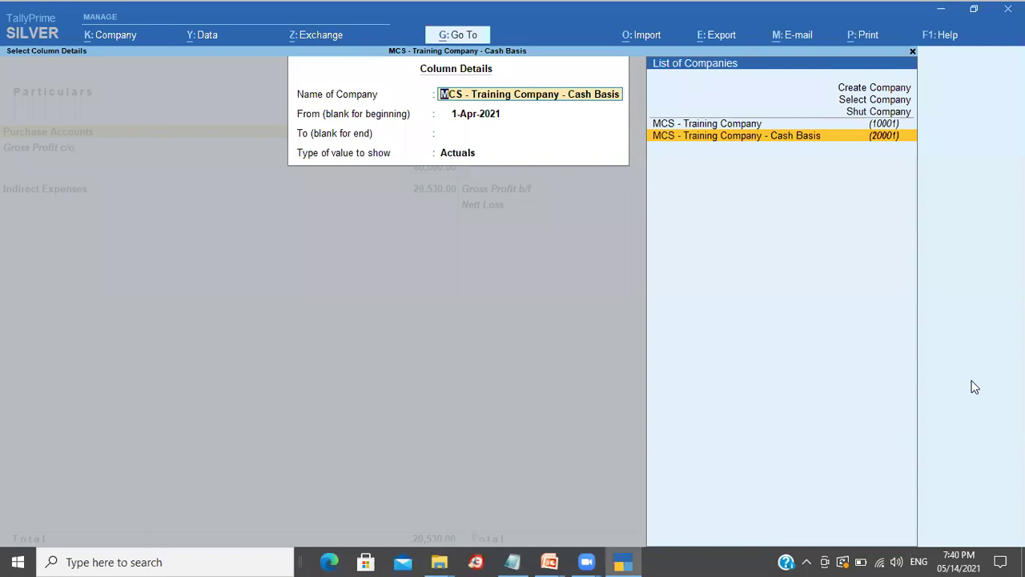
key(Up)
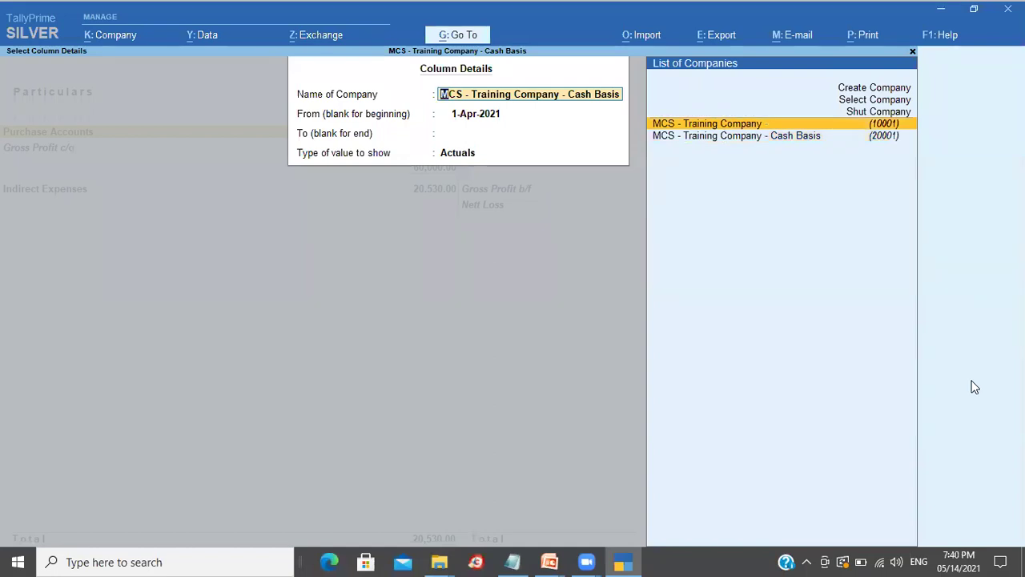
key(Return)
key(Return)
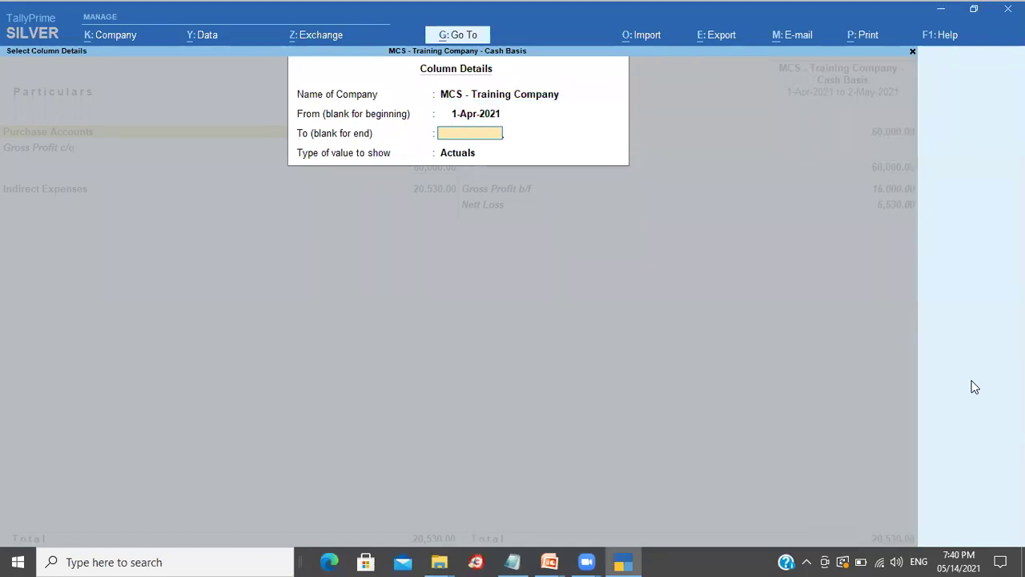
key(Return)
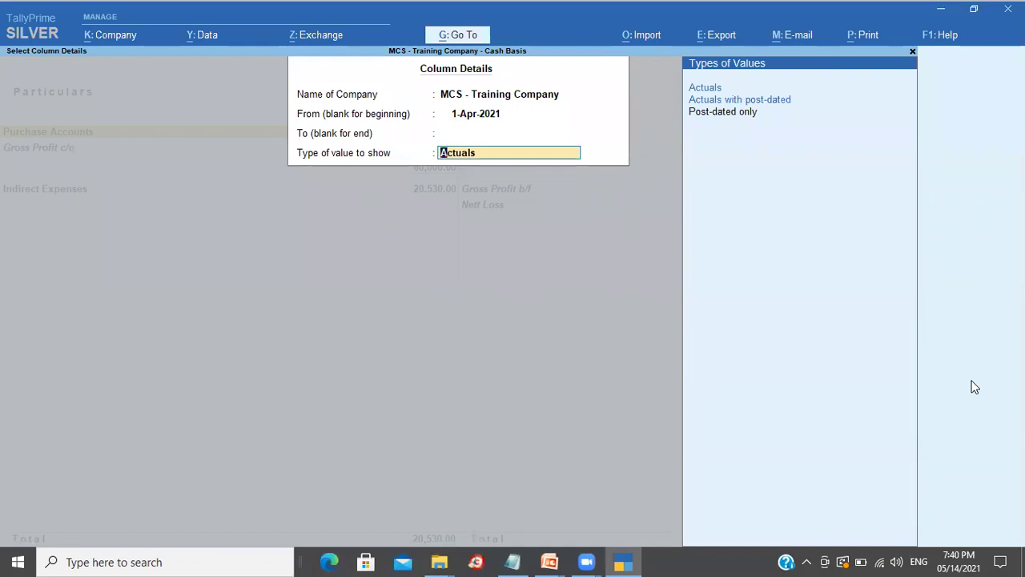
key(Return)
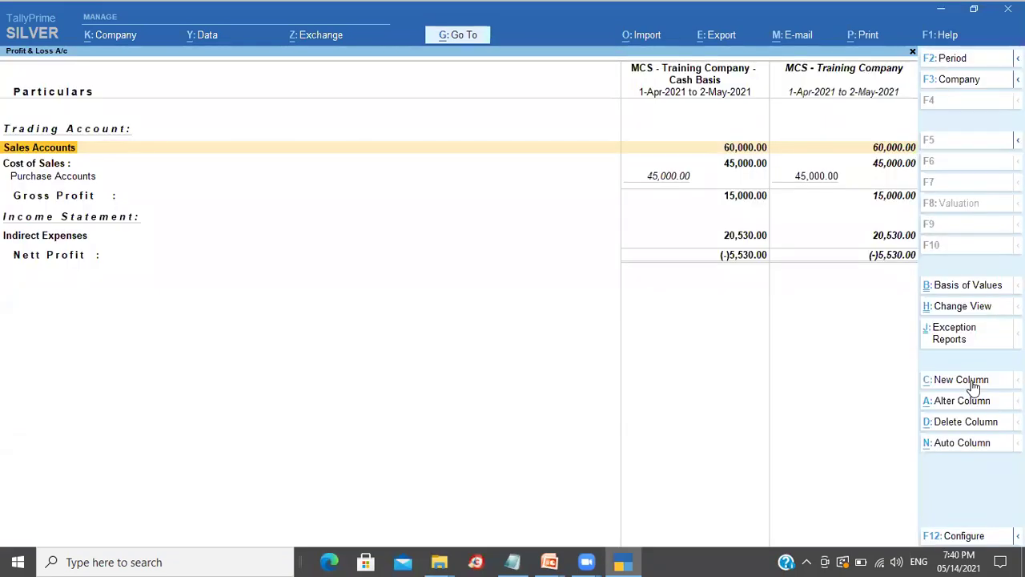
Compare Sales Accounts, Cost of Sales and Indirect Expenses between both company columns, and close the Profit & Loss A/c
key(Right)
key(Right)
key(Left)
key(Left)
key(Right)
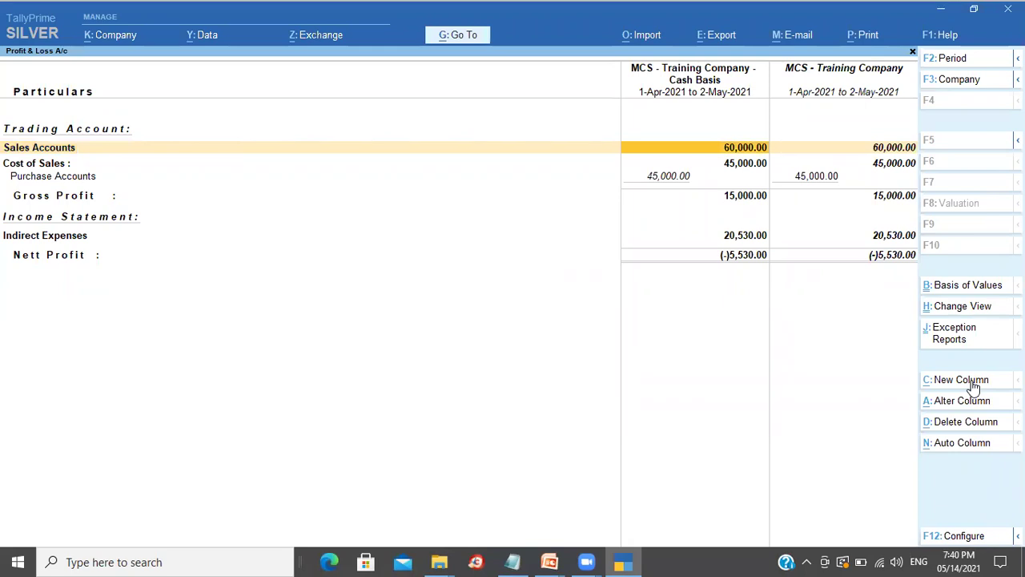
key(Right)
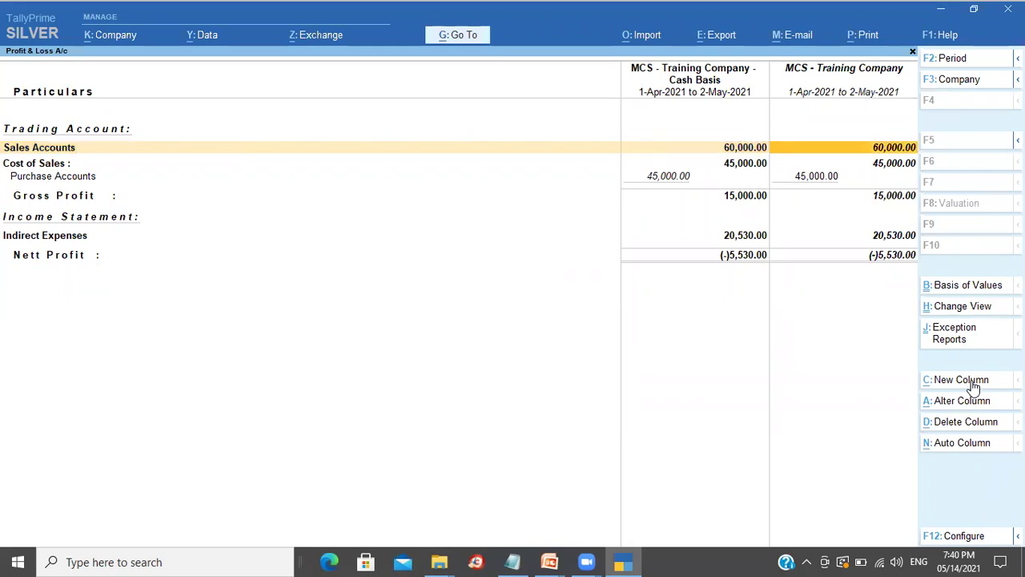
key(Down)
key(Left)
key(Right)
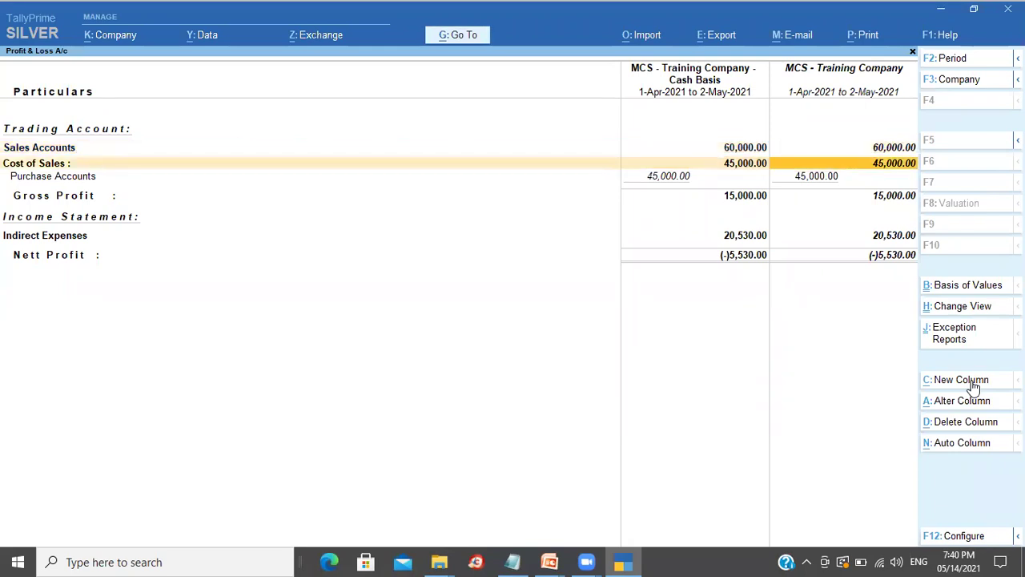
key(Down)
key(Down)
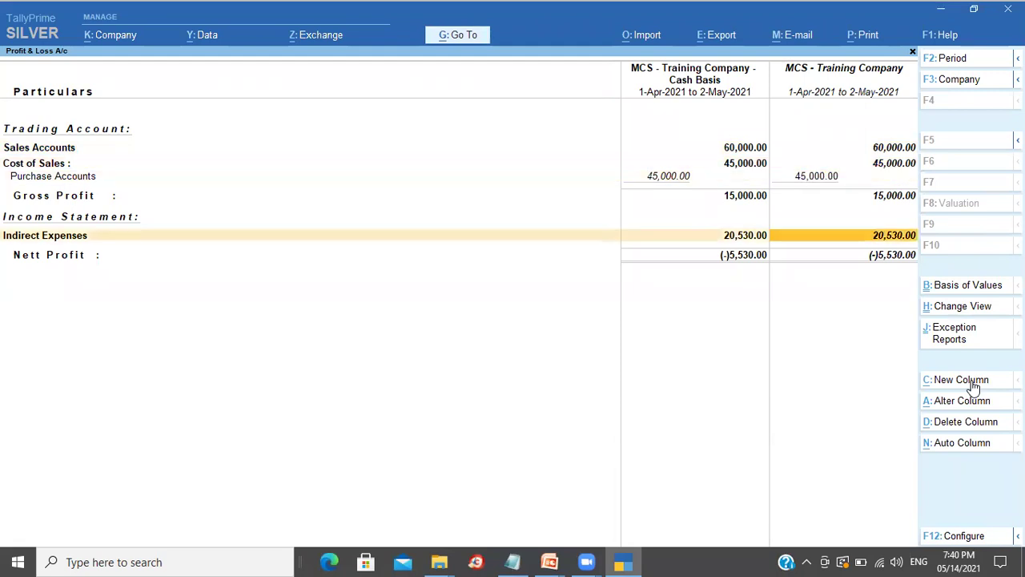
key(Up)
key(Down)
key(Left)
key(Right)
key(Left)
key(Right)
key(Left)
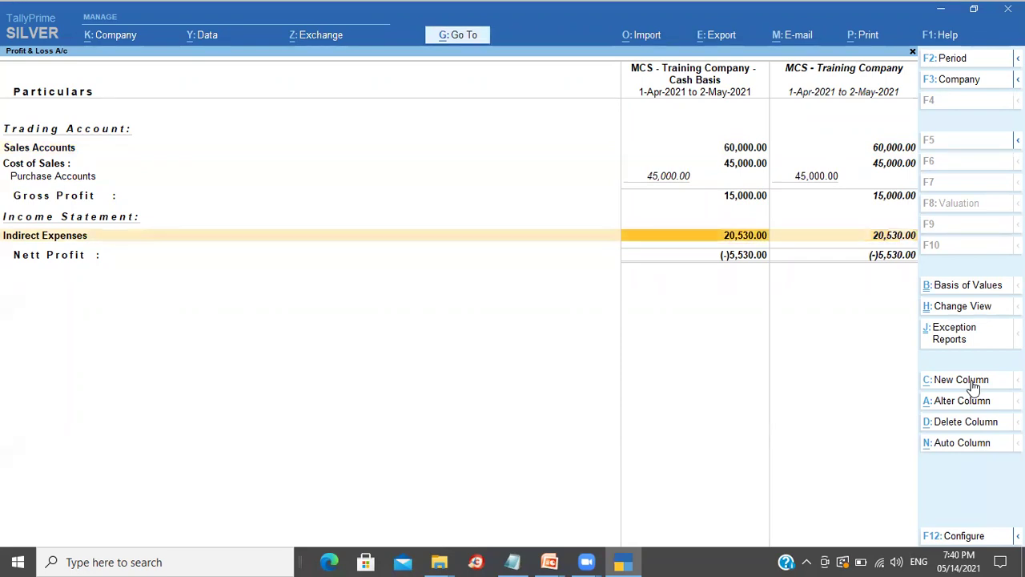
key(Right)
key(Left)
key(Up)
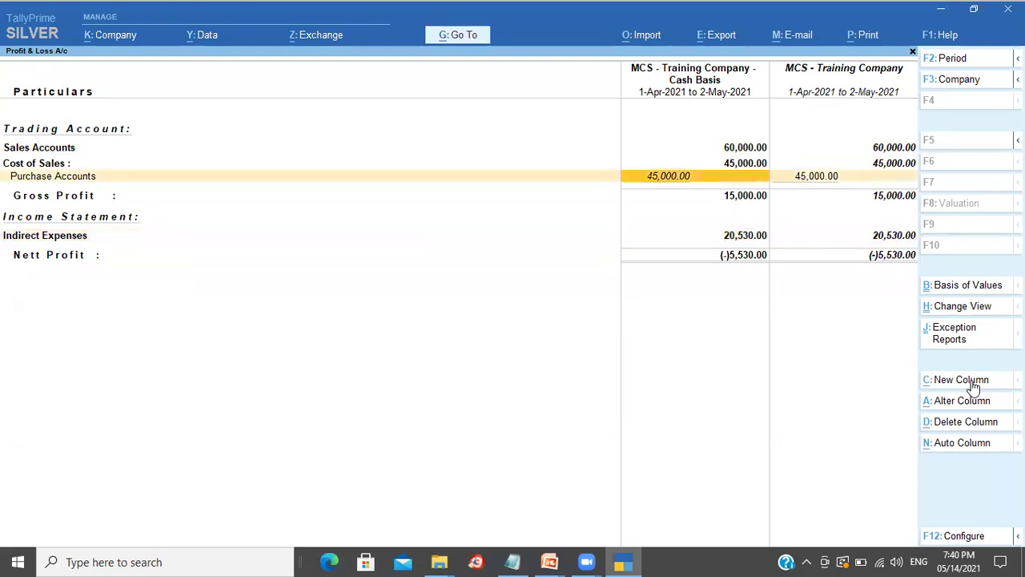
key(Up)
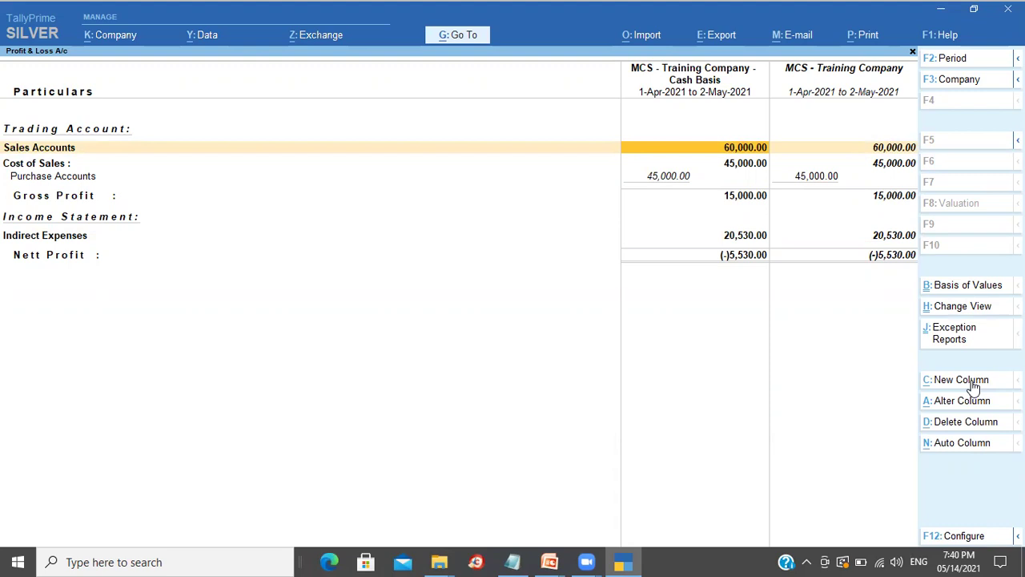
key(Escape)
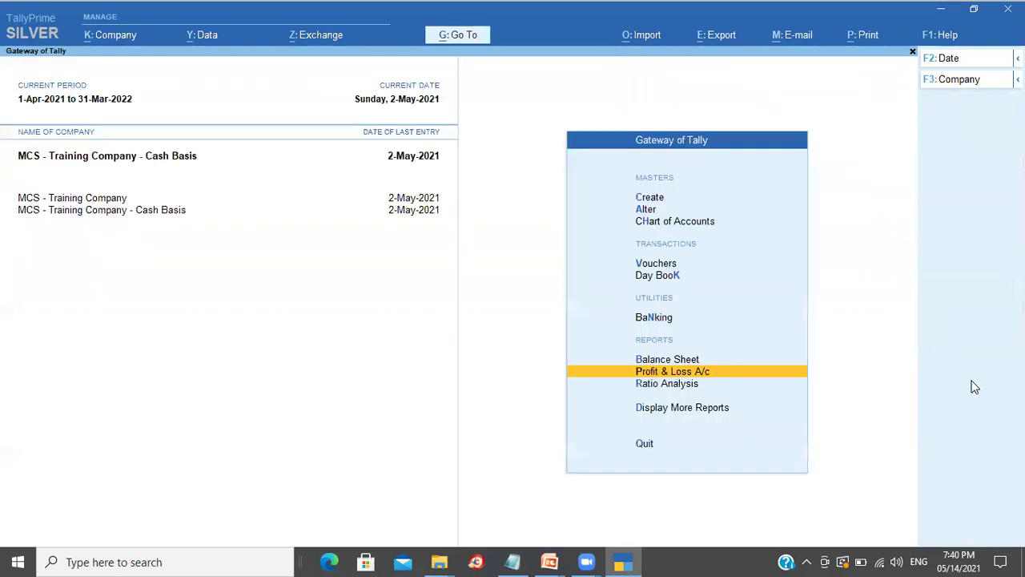
Open the Cash Basis Balance Sheet and add a column for MCS - Training Company from 1-Apr-2021 showing Actuals
key(Up)
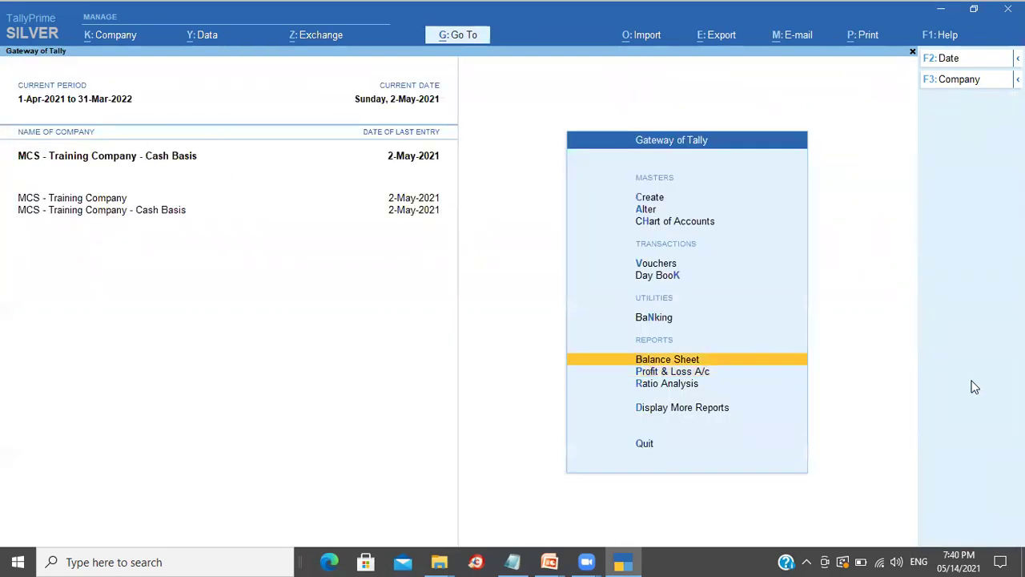
key(Return)
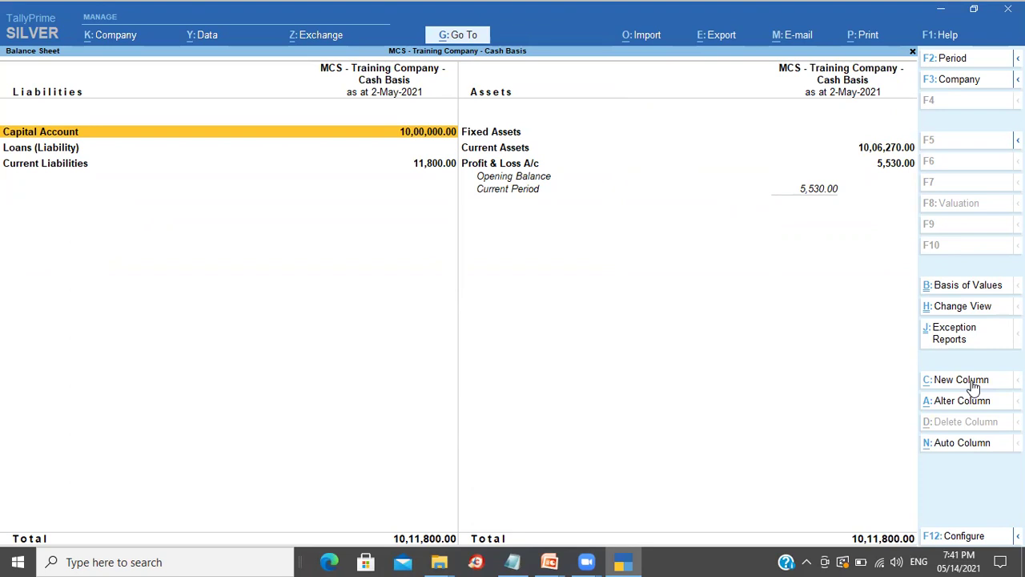
click(961, 379)
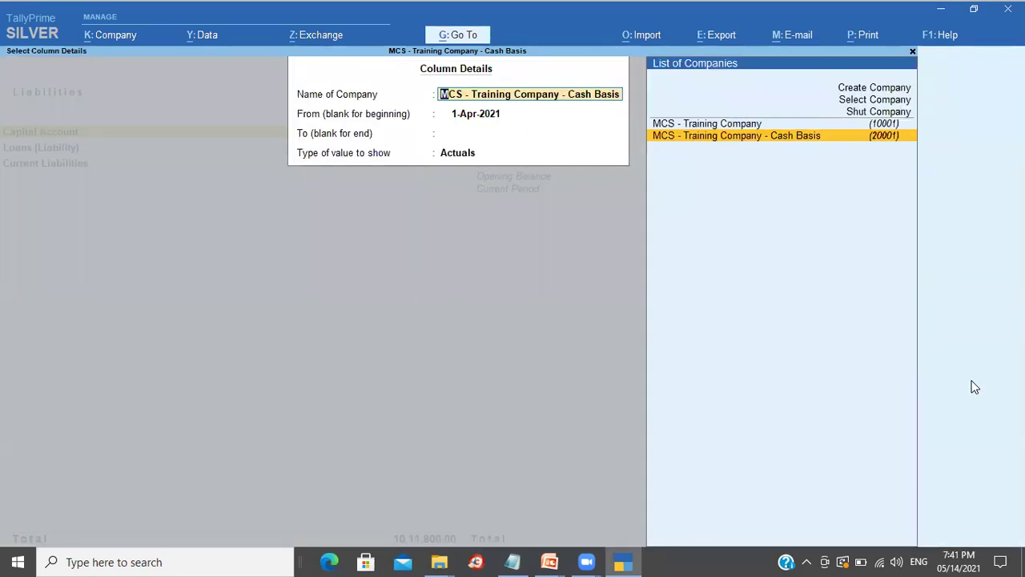
key(Up)
key(Return)
key(Return)
key(Return)
key(Return)
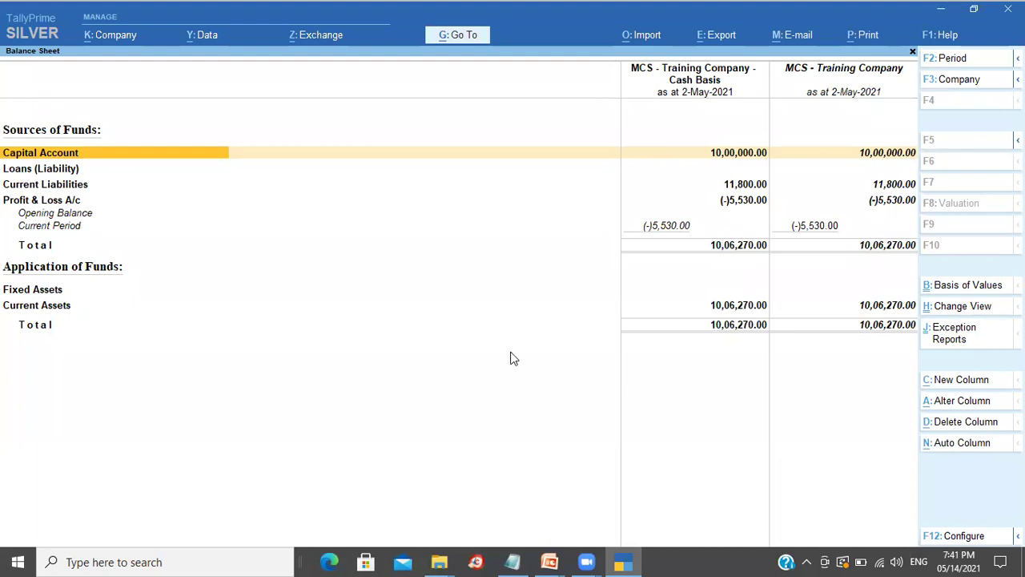
Compare the Sources of Funds and Application of Funds rows, from Capital Account to Current Assets, across both company columns
key(Right)
key(Right)
key(Left)
key(Right)
key(Down)
key(Down)
key(Left)
key(Right)
key(Down)
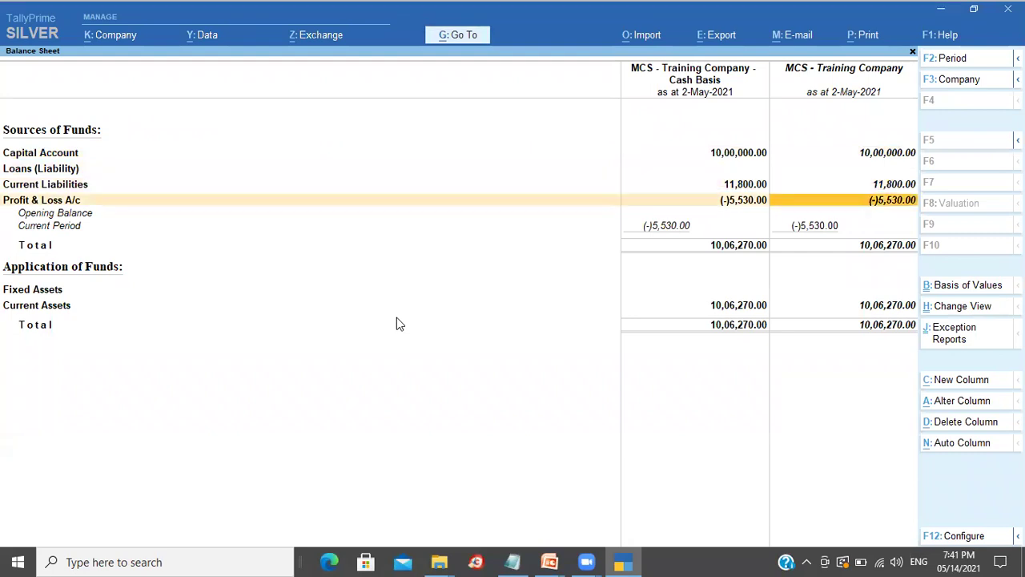
key(Left)
key(Down)
key(Down)
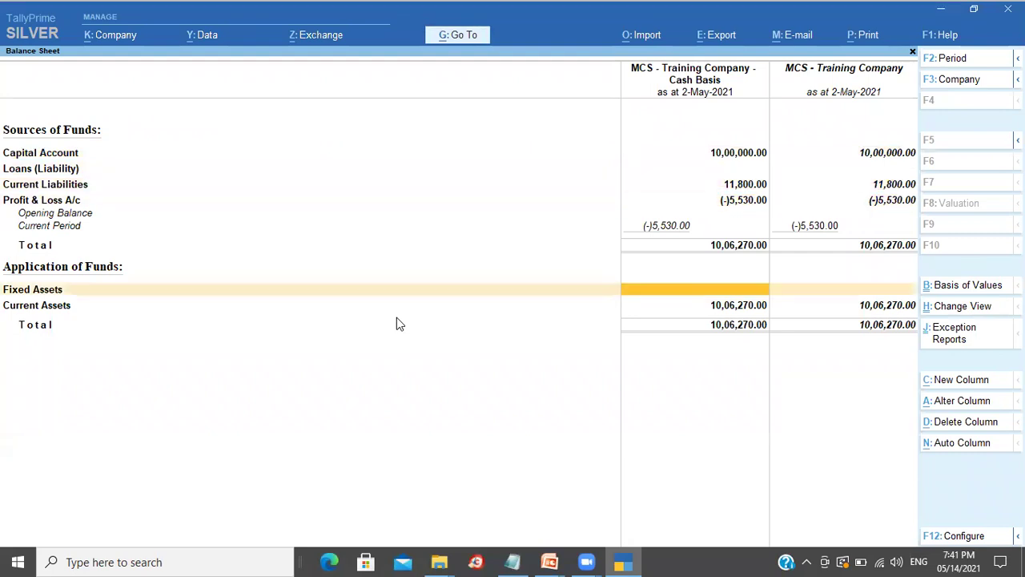
key(Up)
key(Right)
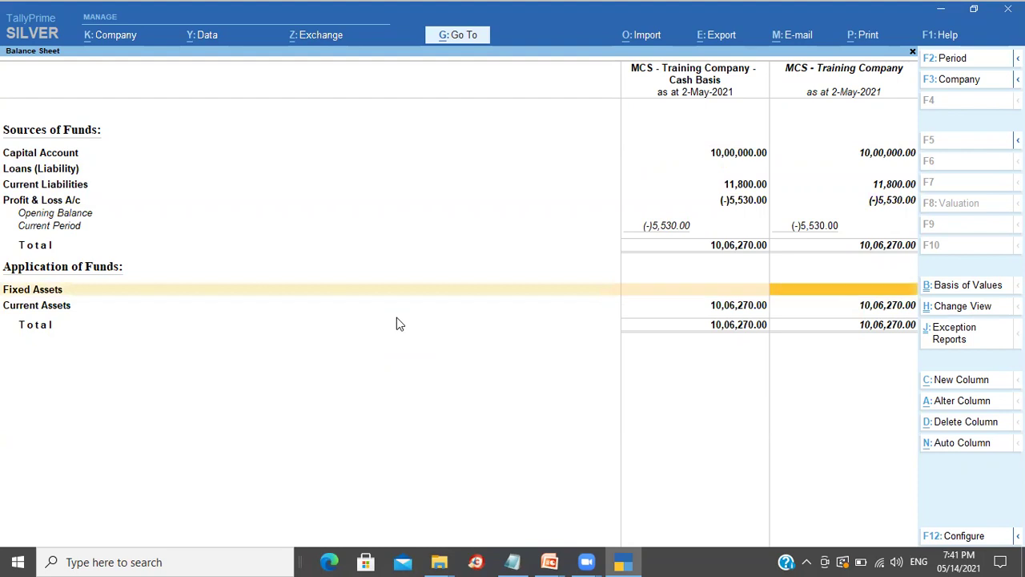
key(Down)
key(Left)
key(Right)
key(Left)
key(Right)
key(Up)
key(Up)
key(Up)
key(Up)
key(Up)
key(Left)
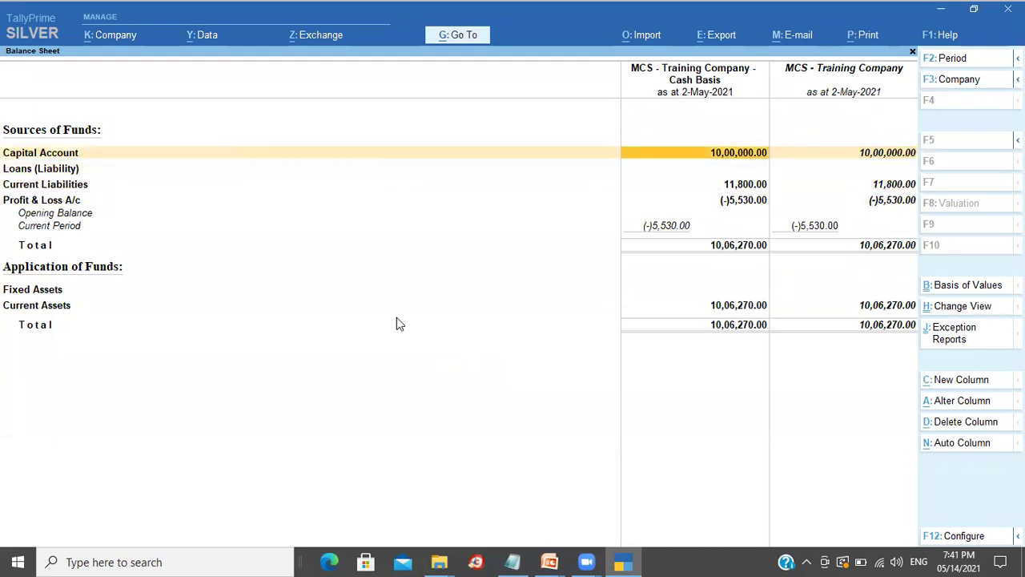
key(Left)
key(Down)
key(Down)
key(Down)
key(Down)
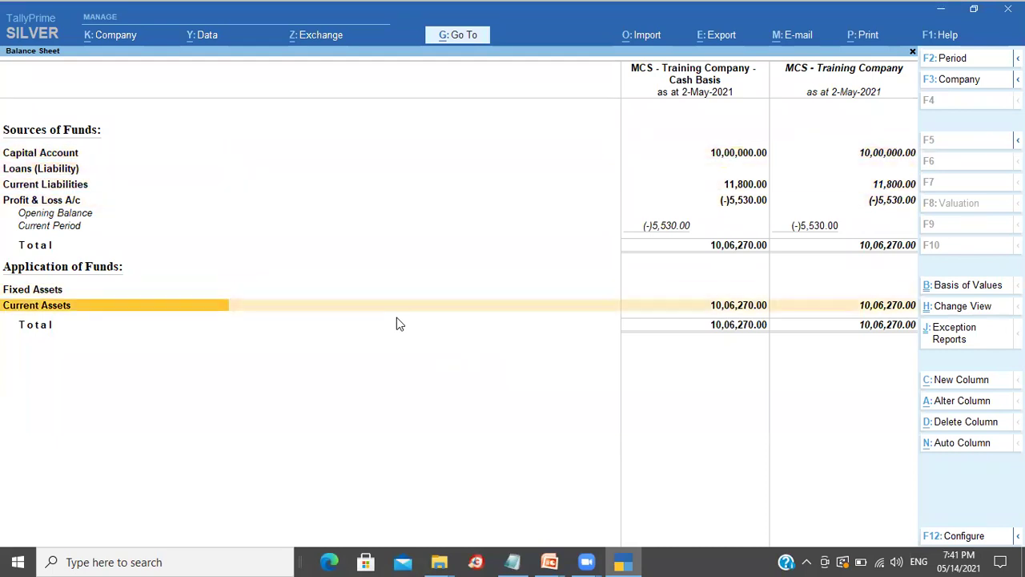
Check the Voucher Creation slide comparing Accrual and Cash basis vouchers, return to the Balance Sheet and close it
key(alt+Tab)
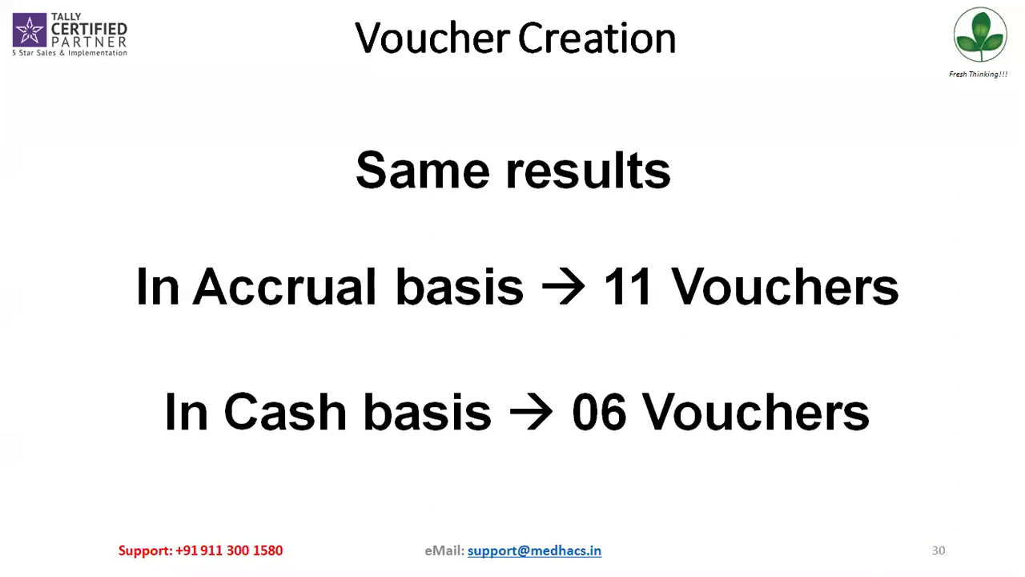
key(alt+Tab)
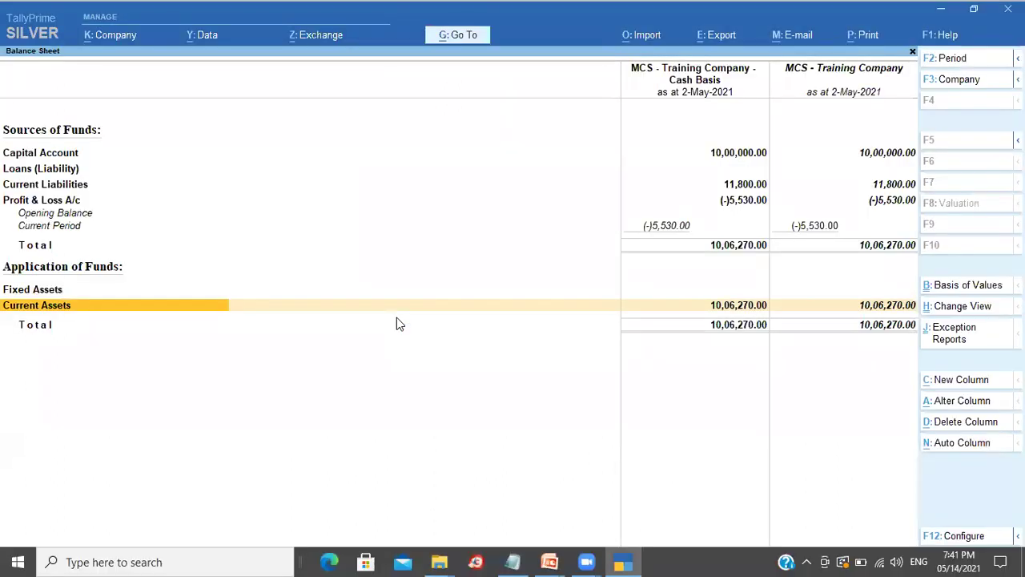
key(Escape)
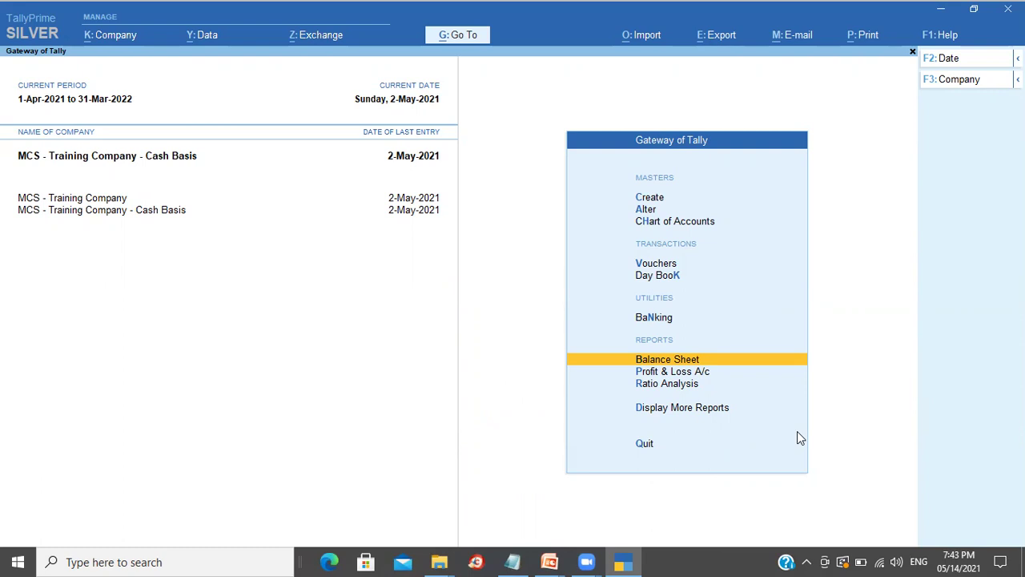
key(alt+g)
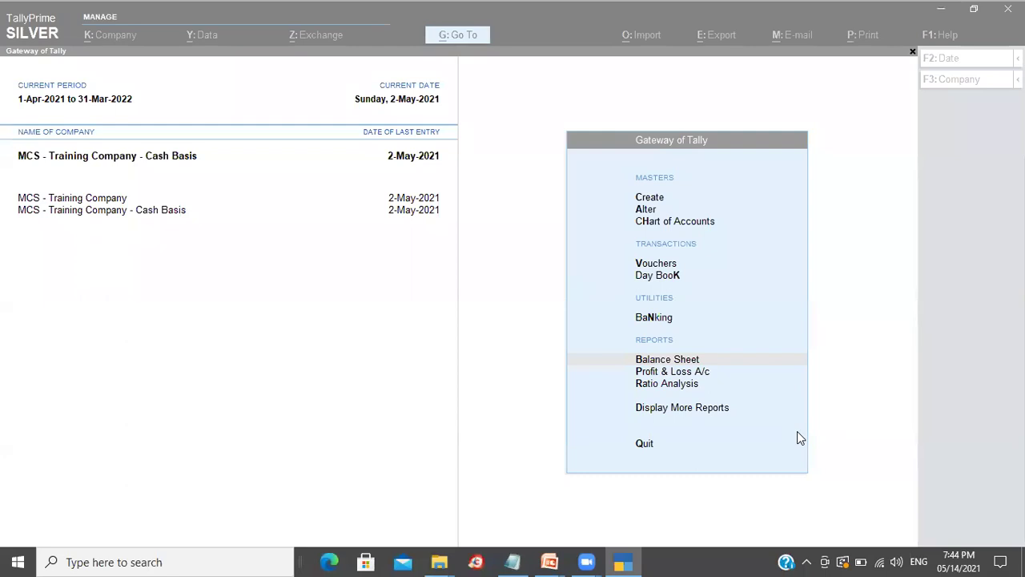
click(853, 338)
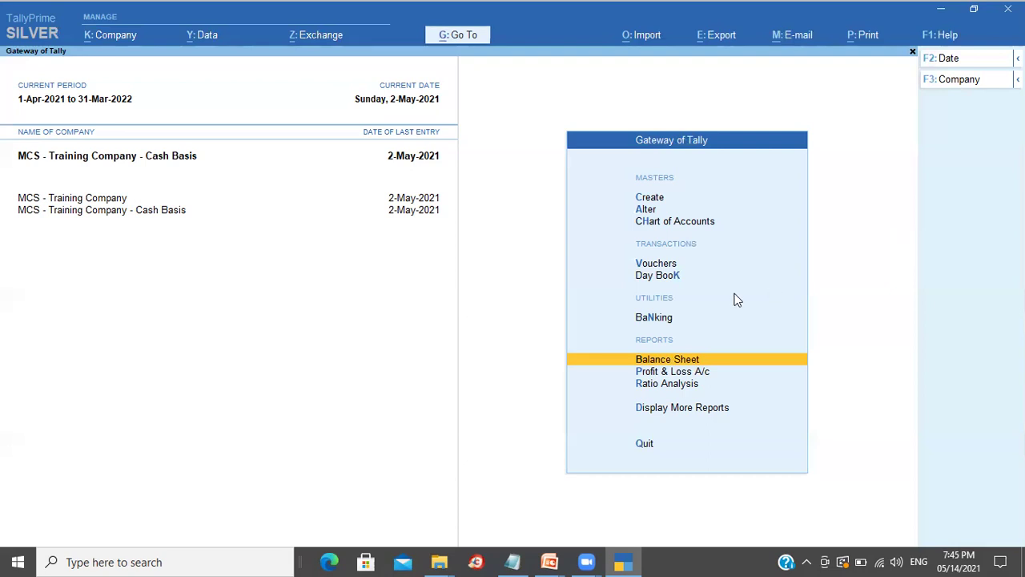
click(880, 372)
Open the additional reports list for the Cash Basis company and select Account Books
key(Down)
key(Down)
key(Down)
key(Return)
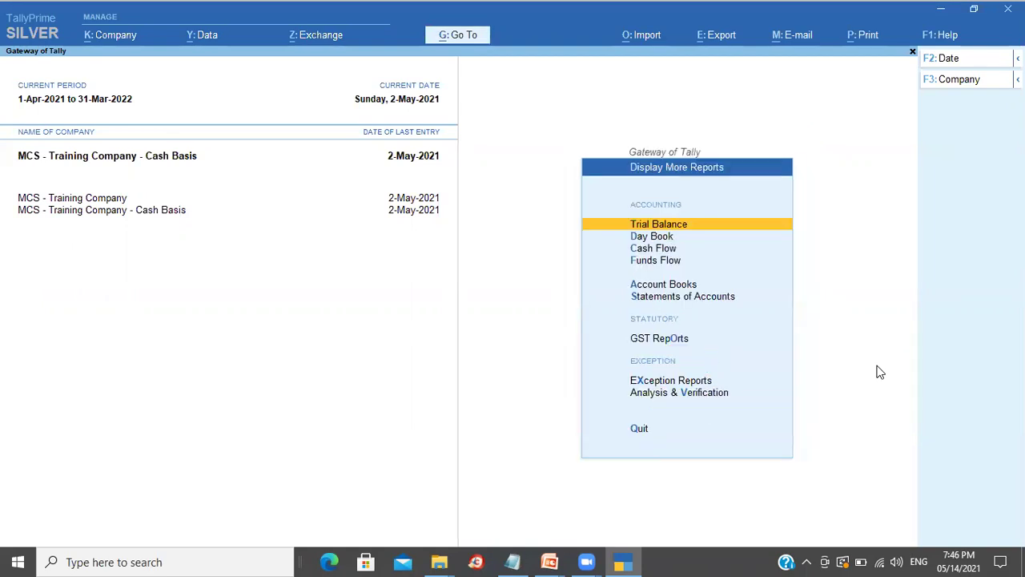
key(Down)
key(Down)
key(Down)
key(Down)
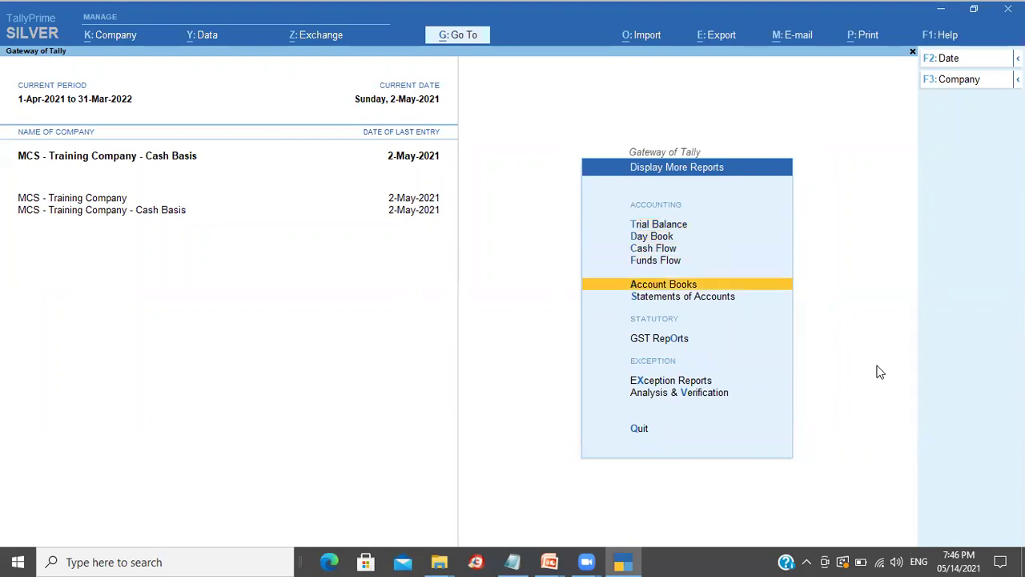
key(Down)
key(Return)
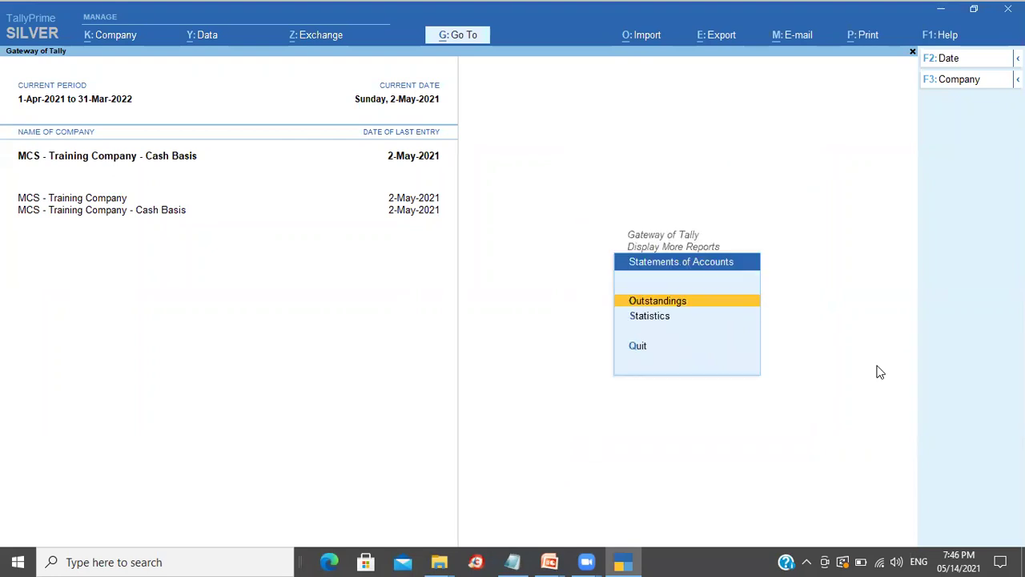
key(Escape)
key(Up)
Open the Sales Register and add a column for MCS - Training Company from 1-Apr-2021 with the Sales voucher type
key(Return)
key(s)
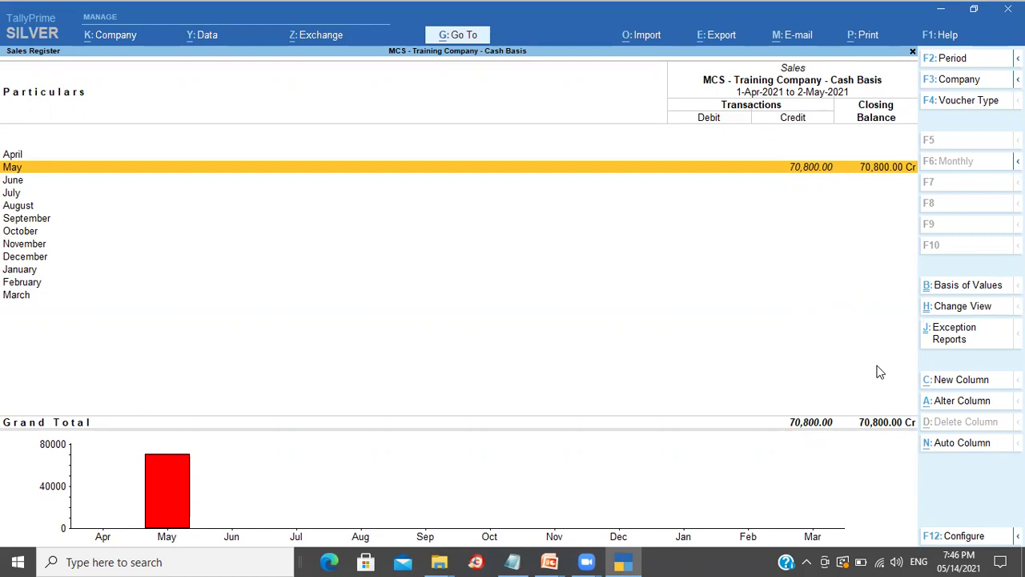
key(alt)
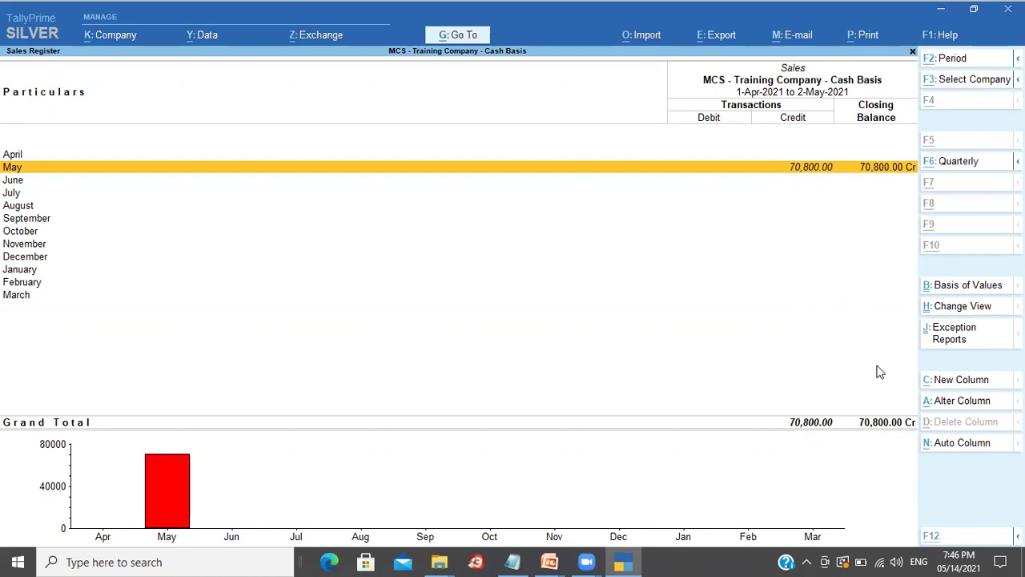
key(alt+c)
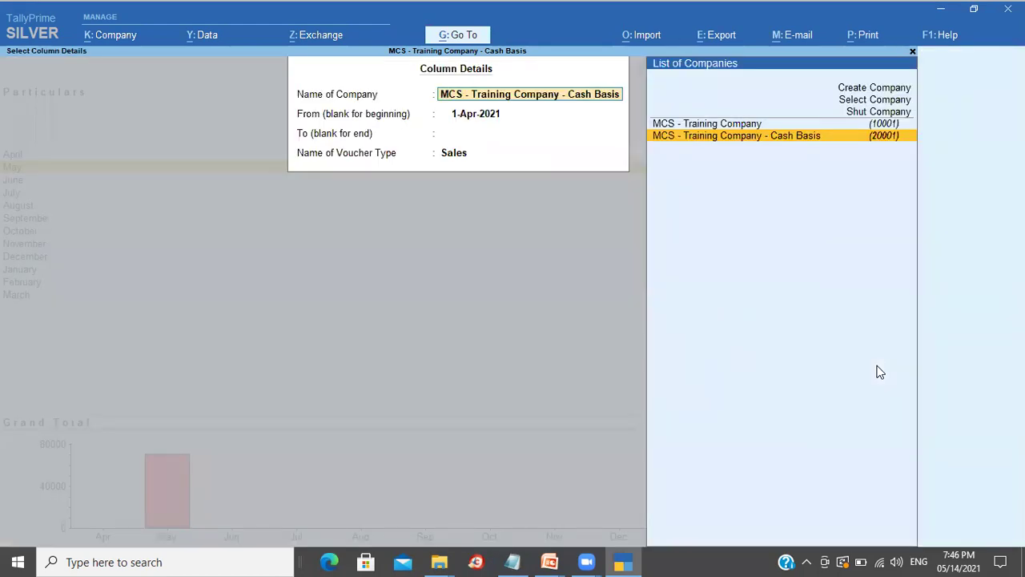
key(Up)
key(Return)
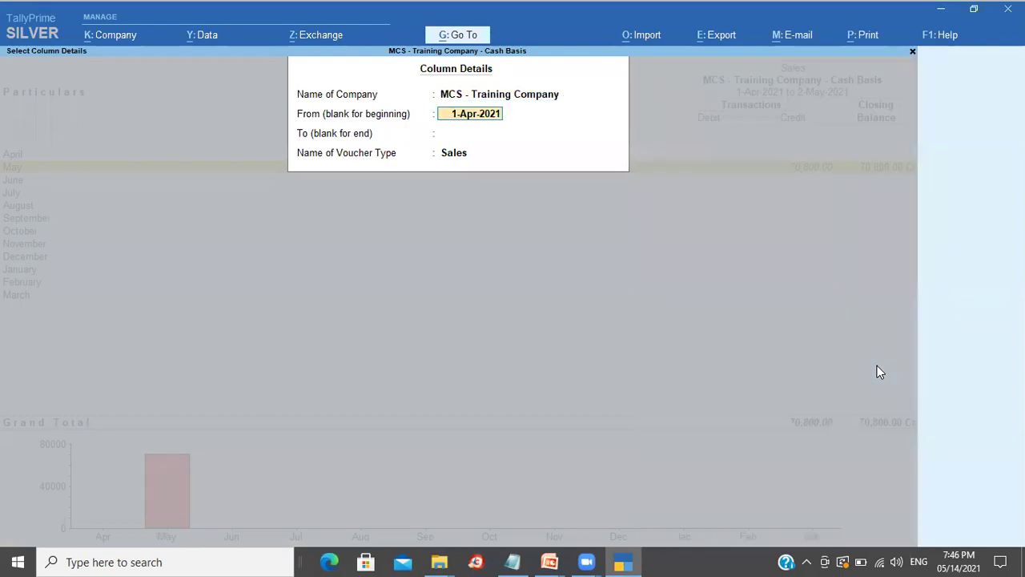
key(Return)
key(Return)
key(Return)
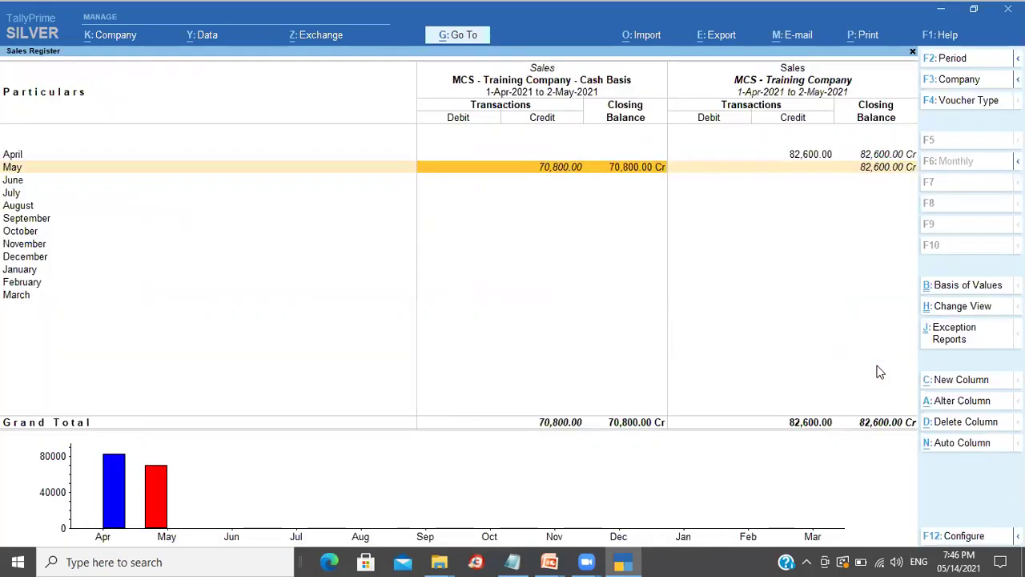
Compare the April and May sales across both company columns, and close the Sales Register back to the Gateway of Tally
key(Up)
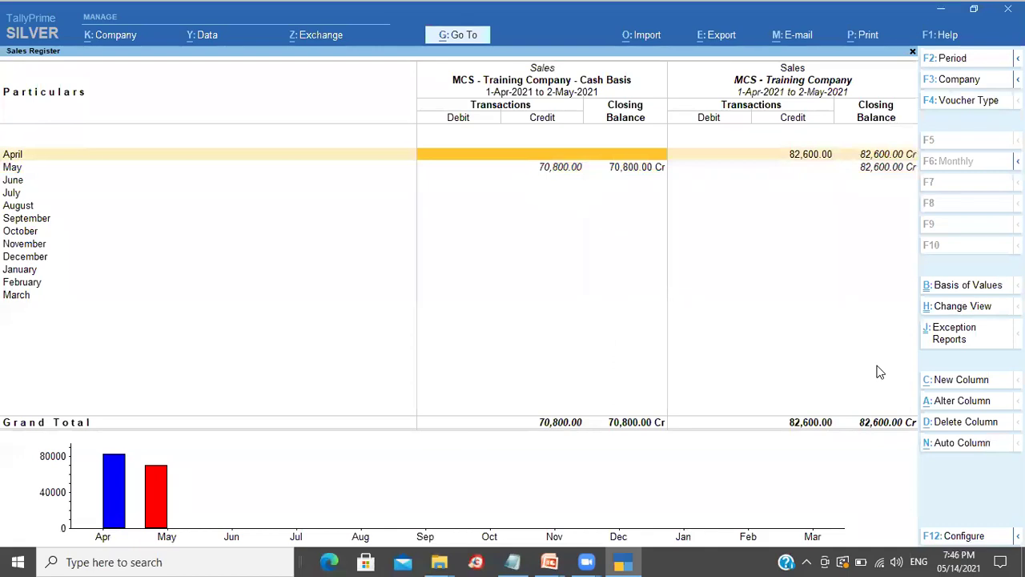
key(Right)
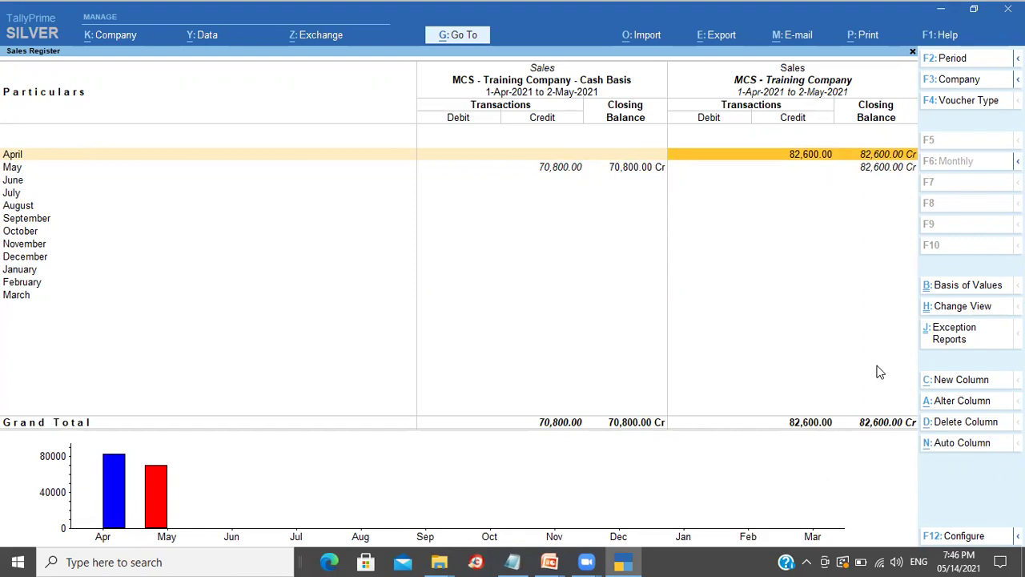
key(Down)
key(Left)
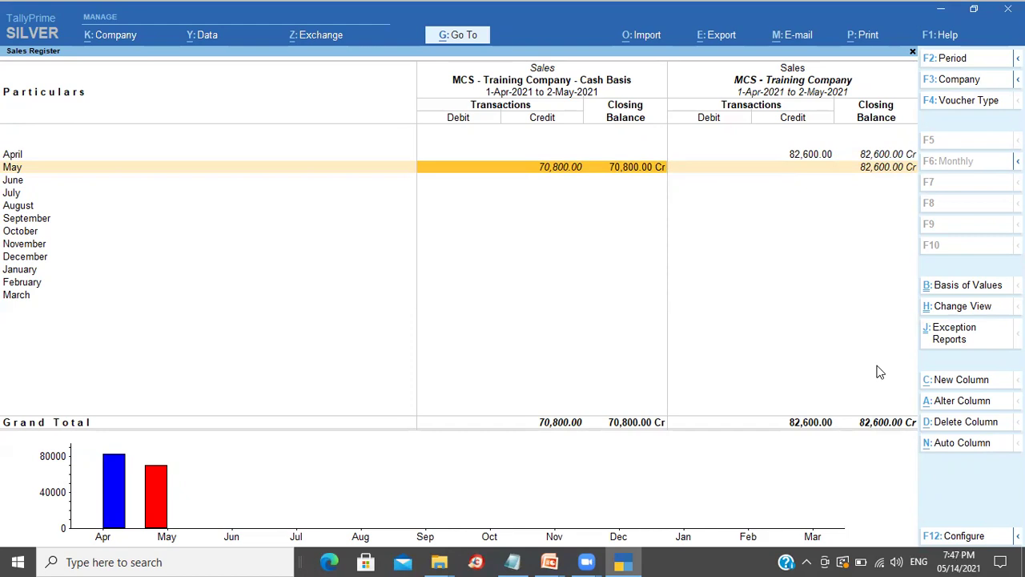
key(Escape)
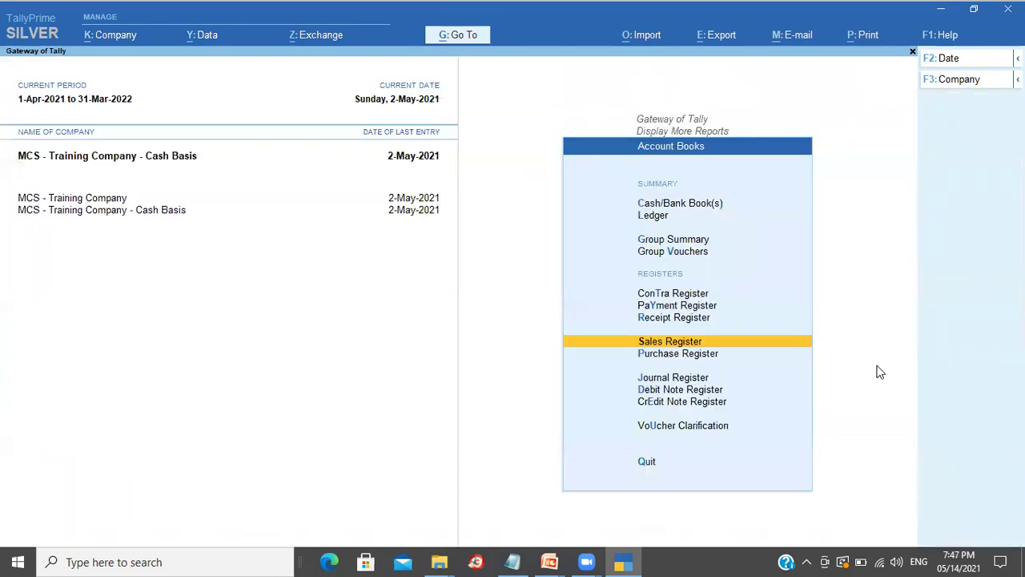
key(Escape)
key(Escape)
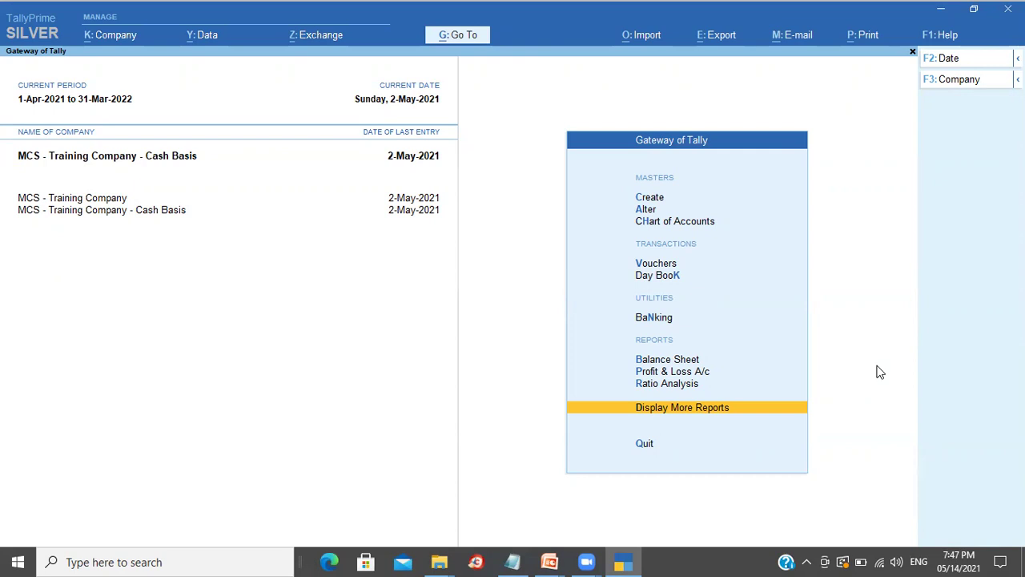
Open the Ledger report selection under Account Books for the Cash Basis company
key(Return)
key(Down)
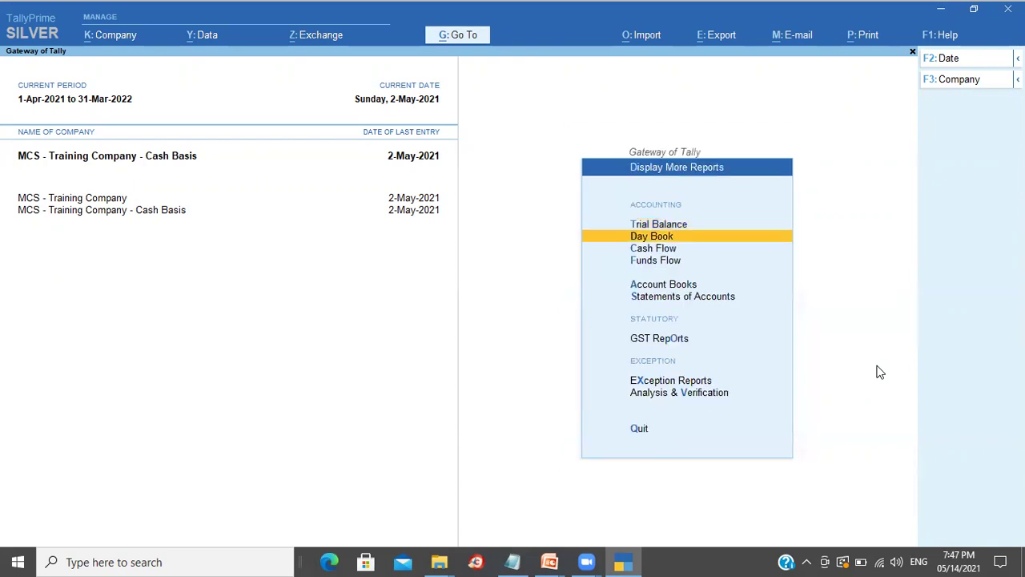
key(Down)
key(Down)
key(Down)
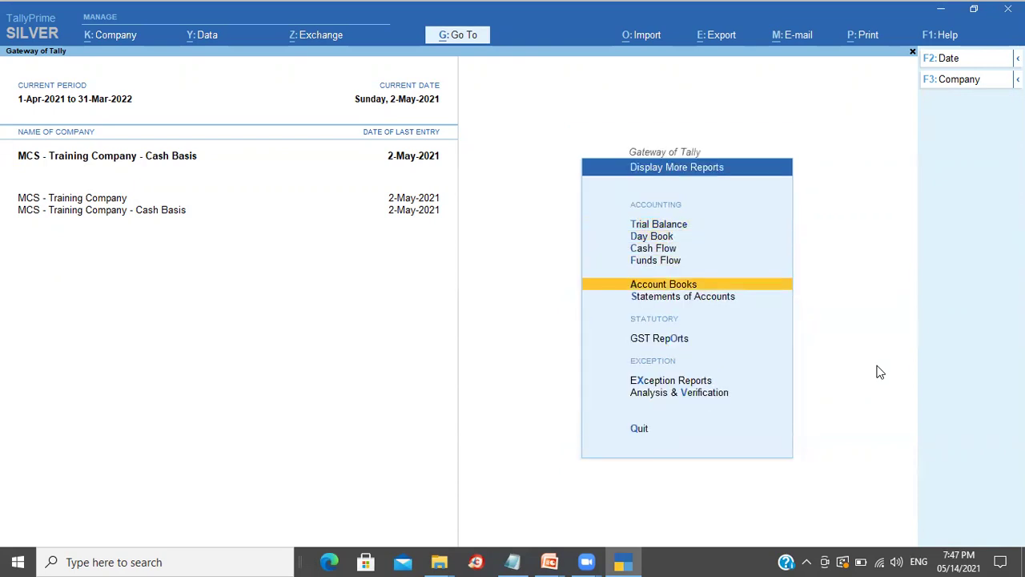
key(Return)
key(Down)
key(Return)
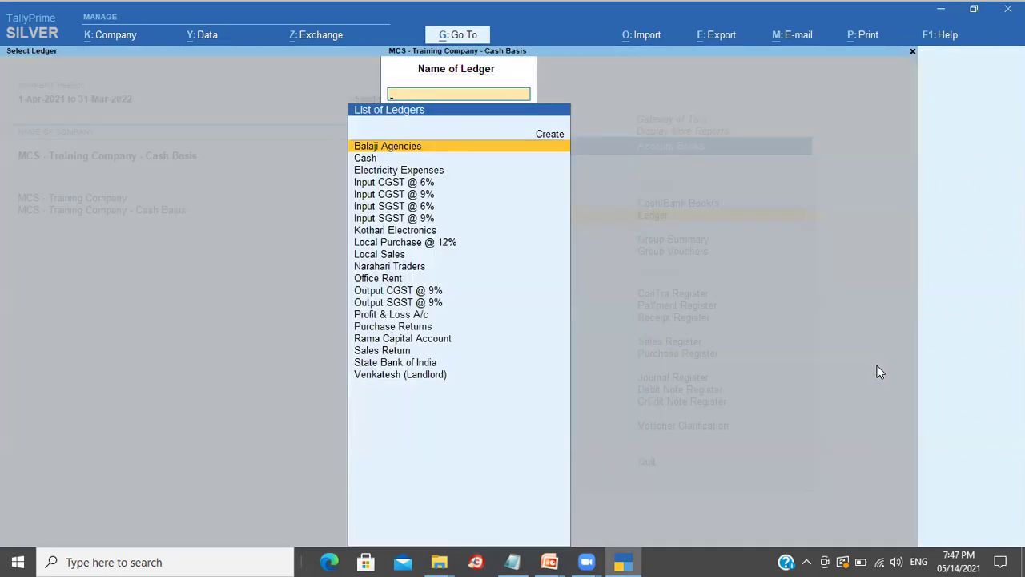
Display the ledger vouchers of Kothari Electronics
key(Down)
key(Down)
key(Down)
key(Down)
key(Down)
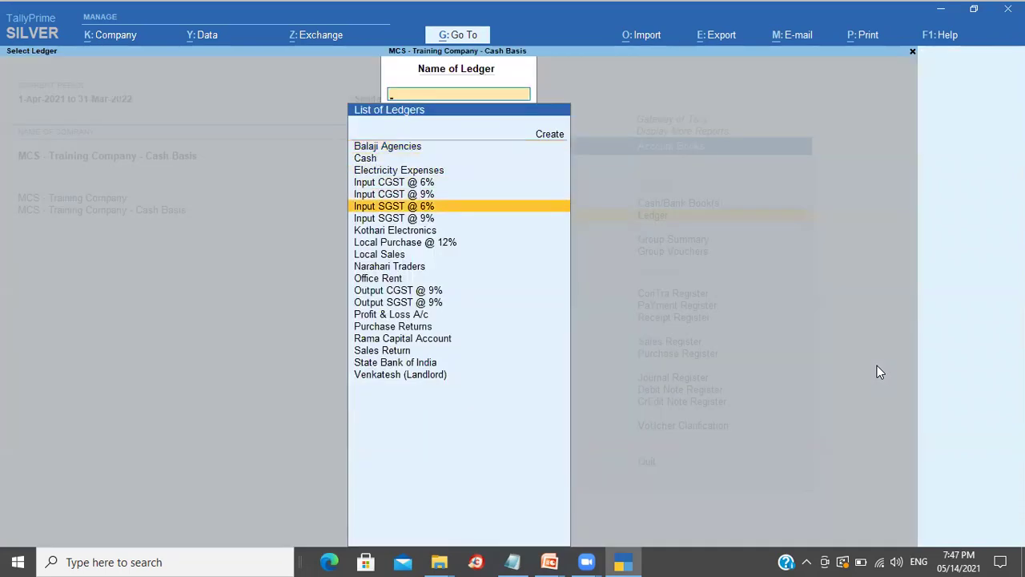
key(Down)
key(Down)
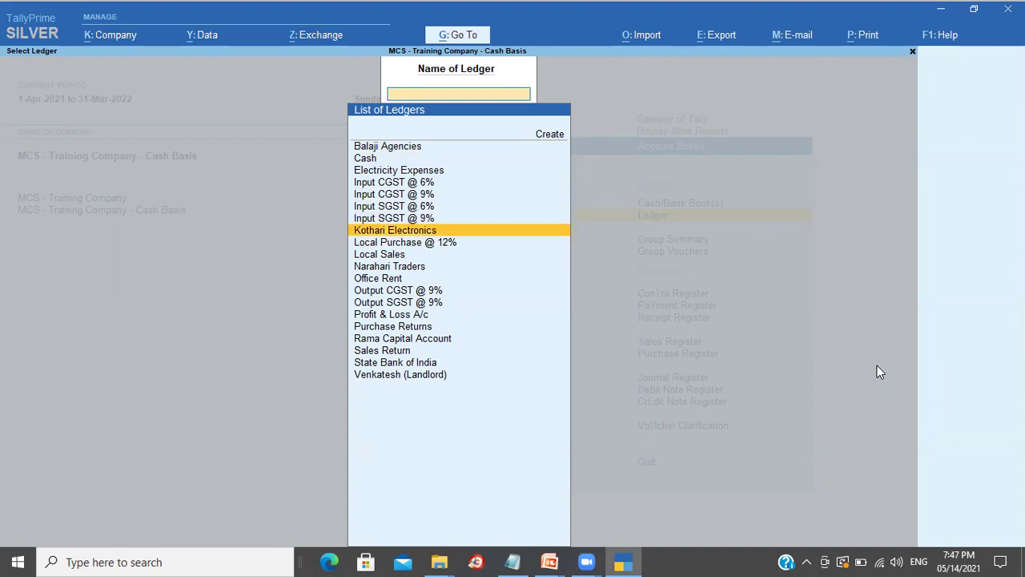
key(Down)
key(Up)
key(Return)
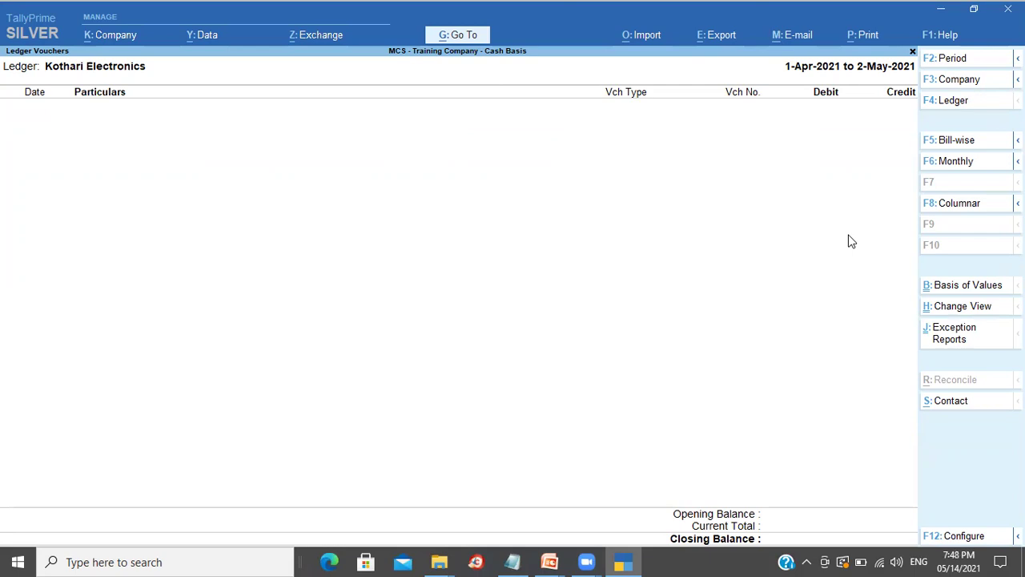
View the Kothari Electronics ledger in MCS - Training Company, and switch back to MCS - Training Company - Cash Basis
click(954, 85)
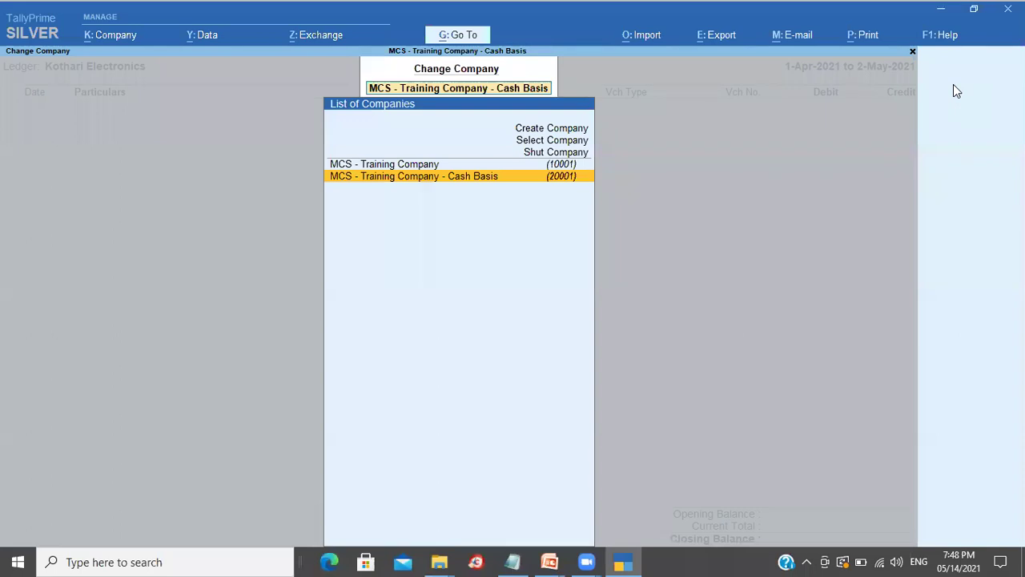
key(Up)
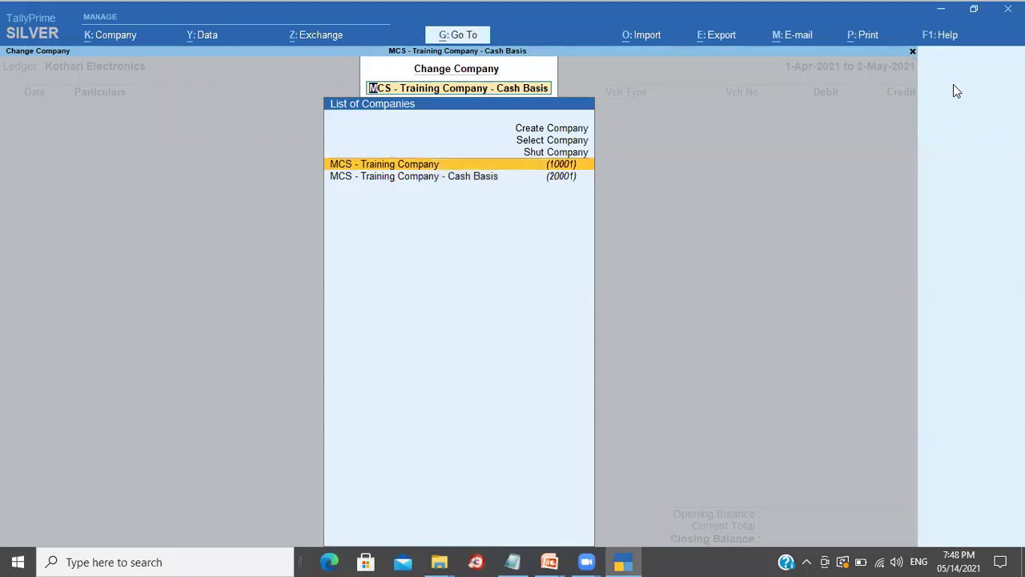
key(Return)
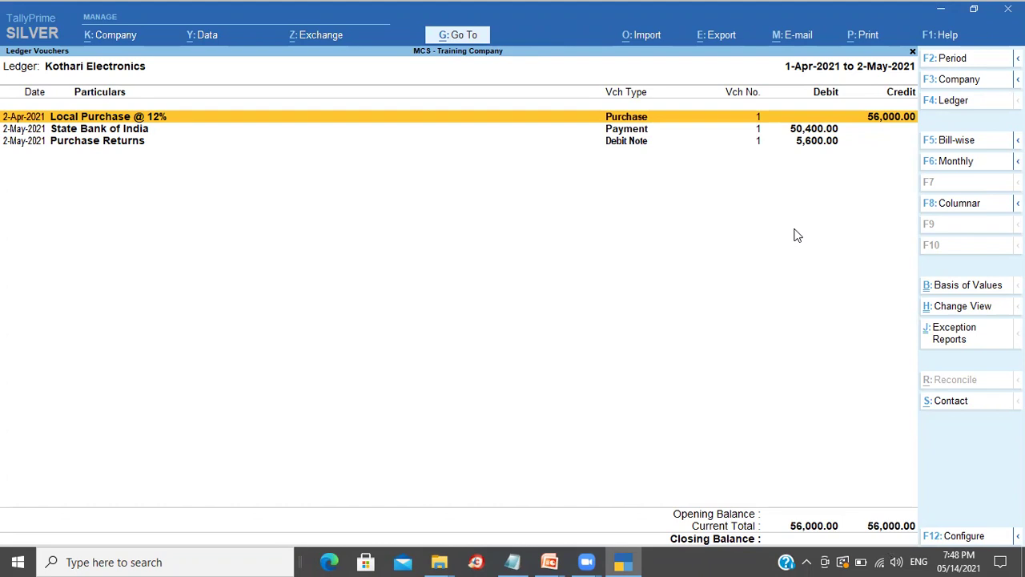
click(958, 82)
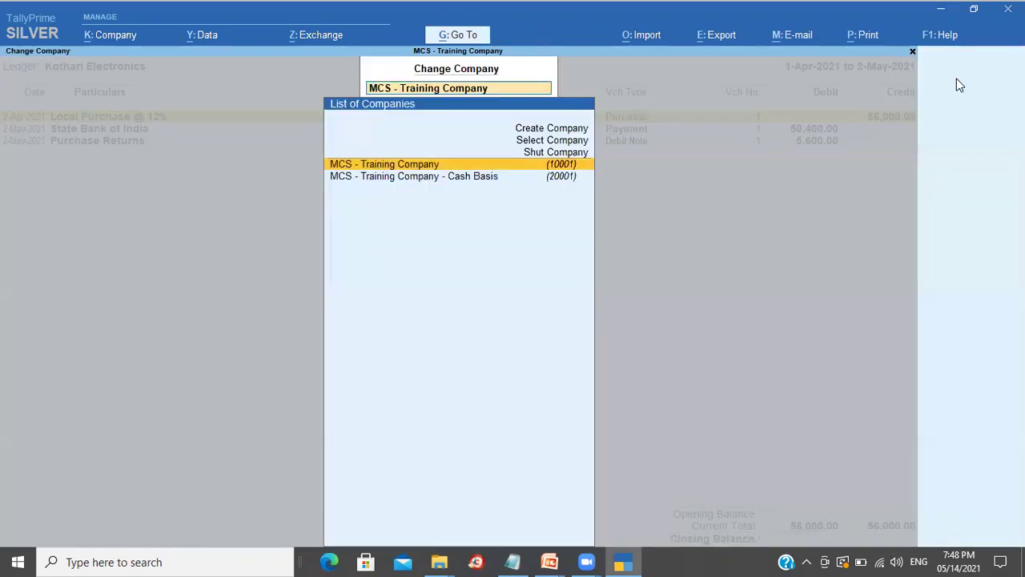
key(Down)
key(Return)
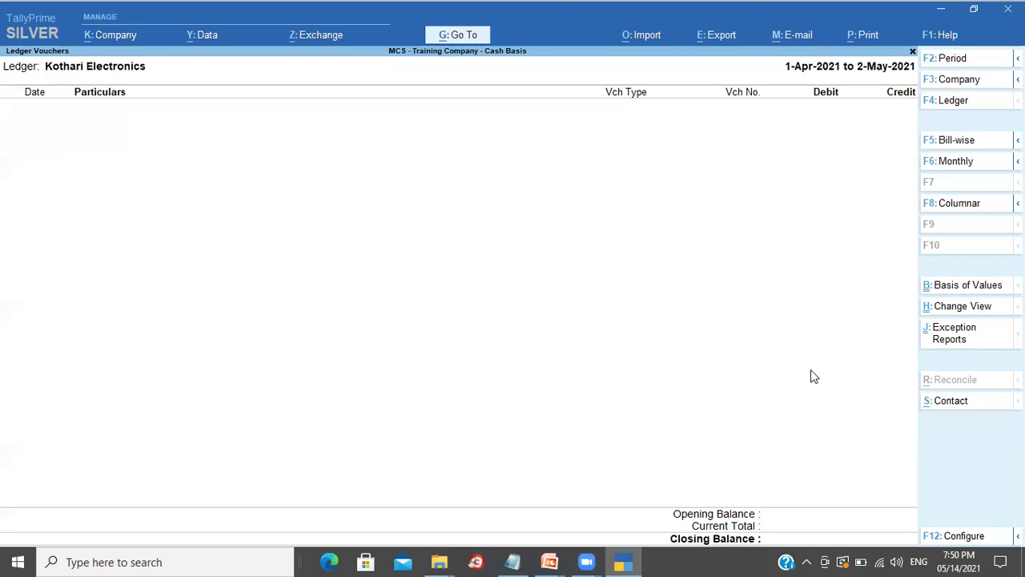
click(719, 277)
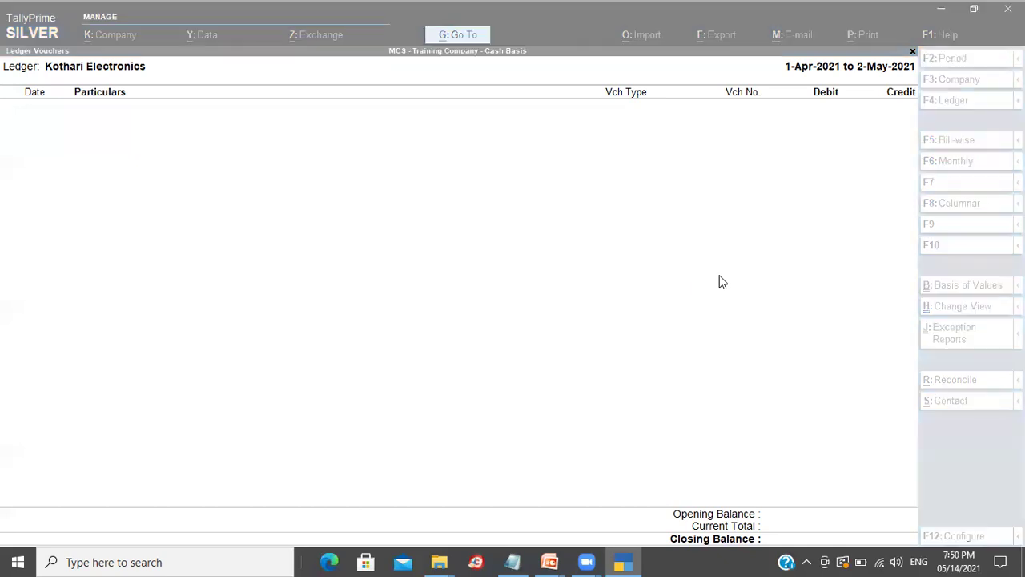
click(712, 15)
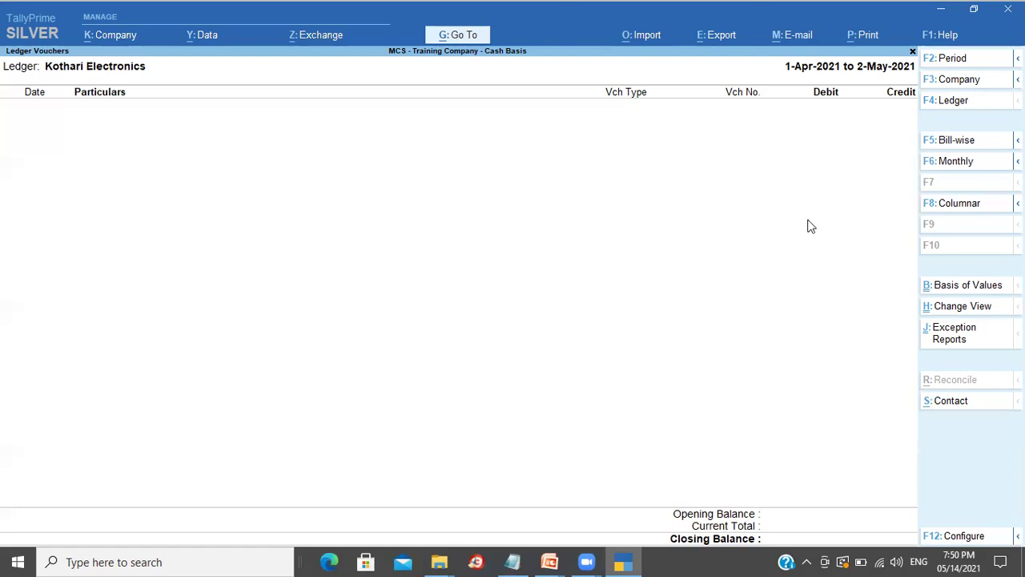
key(F2)
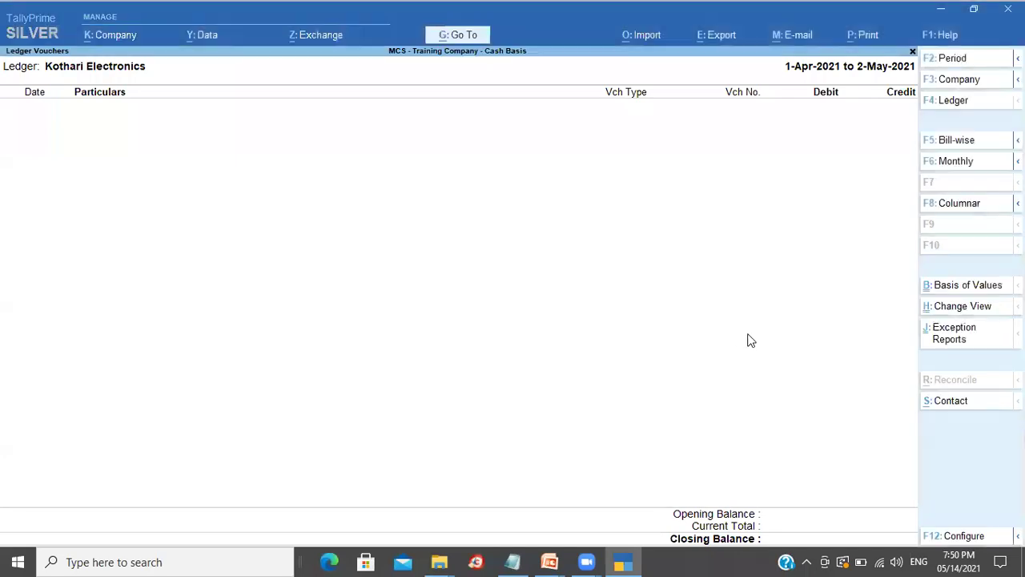
Close the Kothari Electronics ledger vouchers and return to the Gateway of Tally
key(Escape)
key(Escape)
key(Escape)
key(Escape)
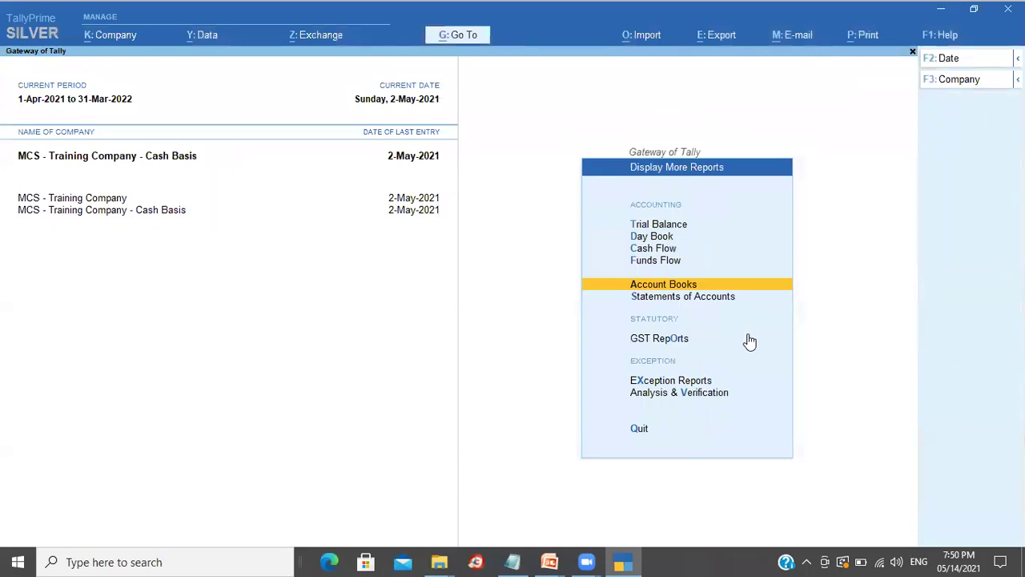
Shut MCS - Training Company - Cash Basis, keeping only MCS - Training Company loaded
key(alt)
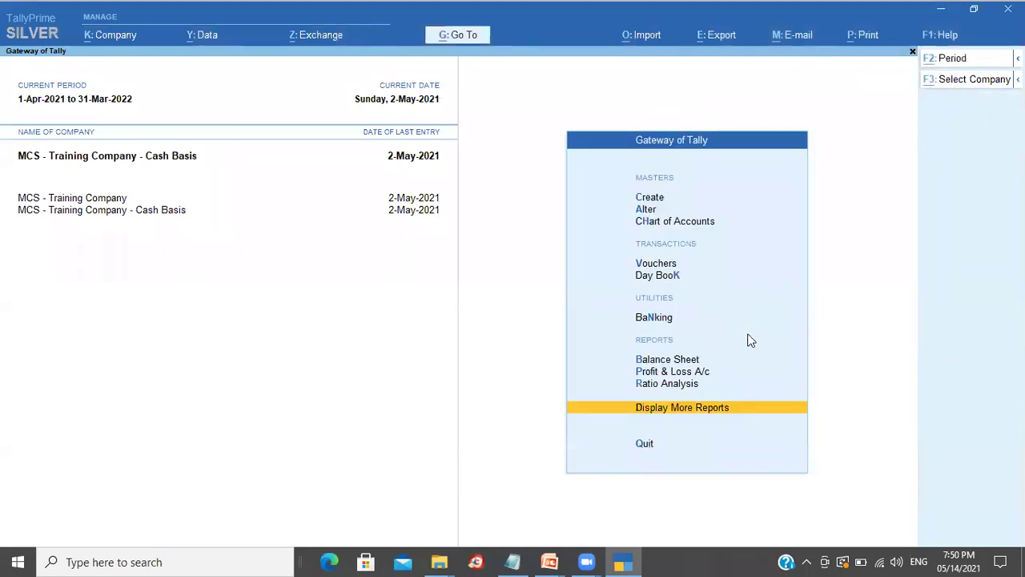
key(alt+F3)
key(n)
key(ctrl)
key(ctrl+F3)
key(Return)
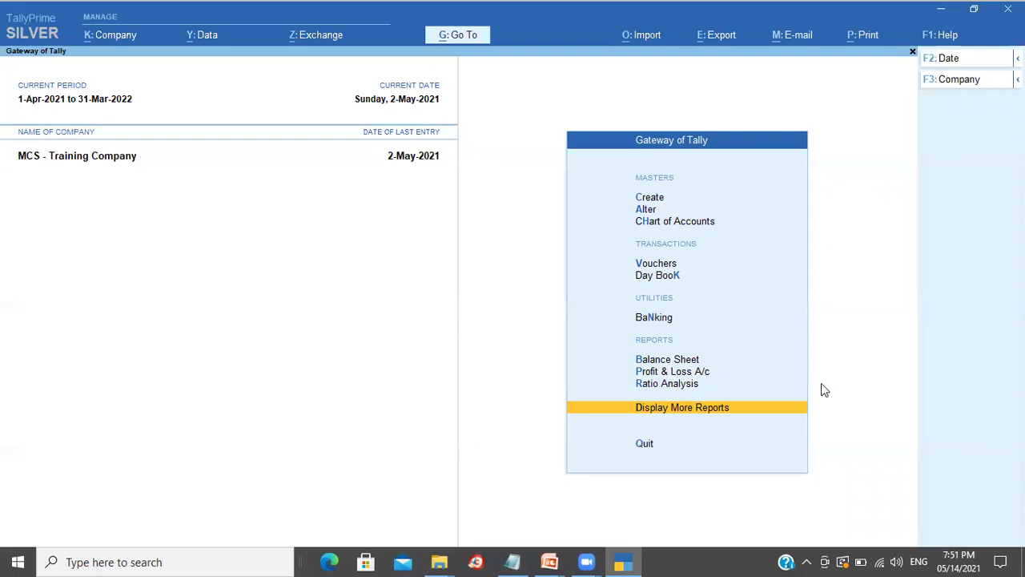
Shut MCS - Training Company and load MCS - Training Company - Cash Basis instead
key(ctrl+F3)
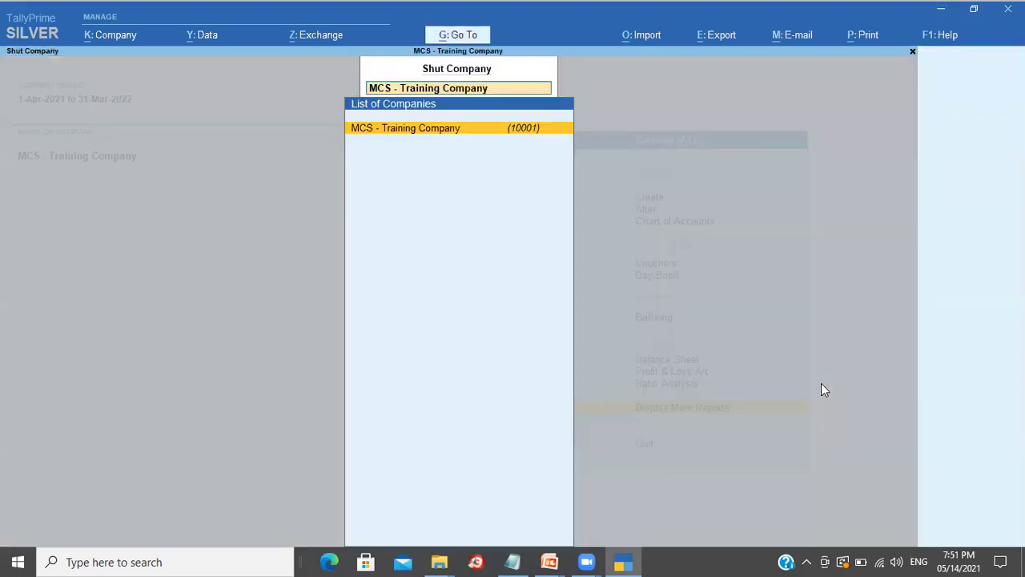
key(Return)
key(Down)
key(Return)
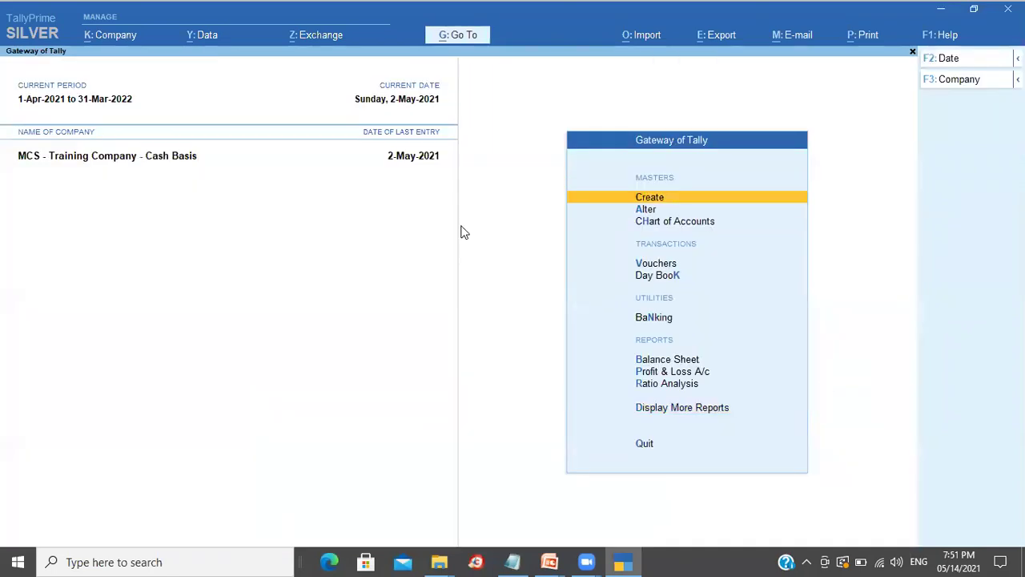
Alter the loaded Cash Basis company, changing its company name to "This Is A Test Company", and save it
click(116, 36)
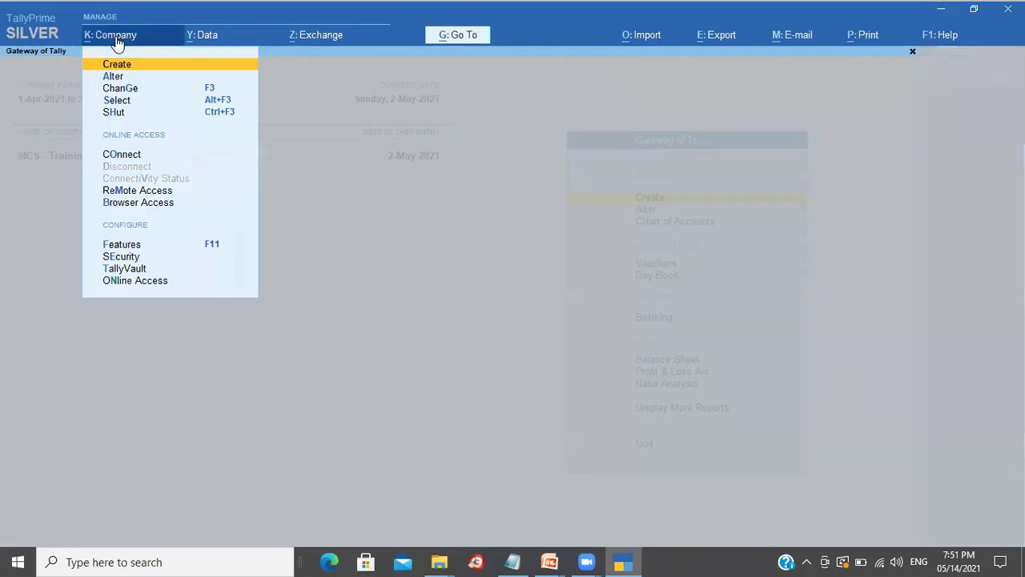
click(114, 77)
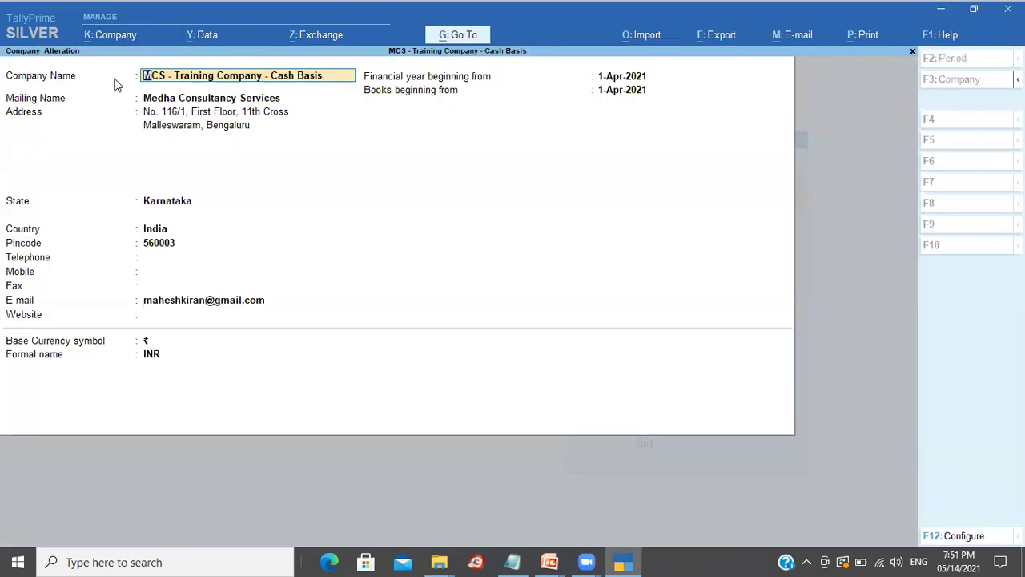
text(This Is A Tes)
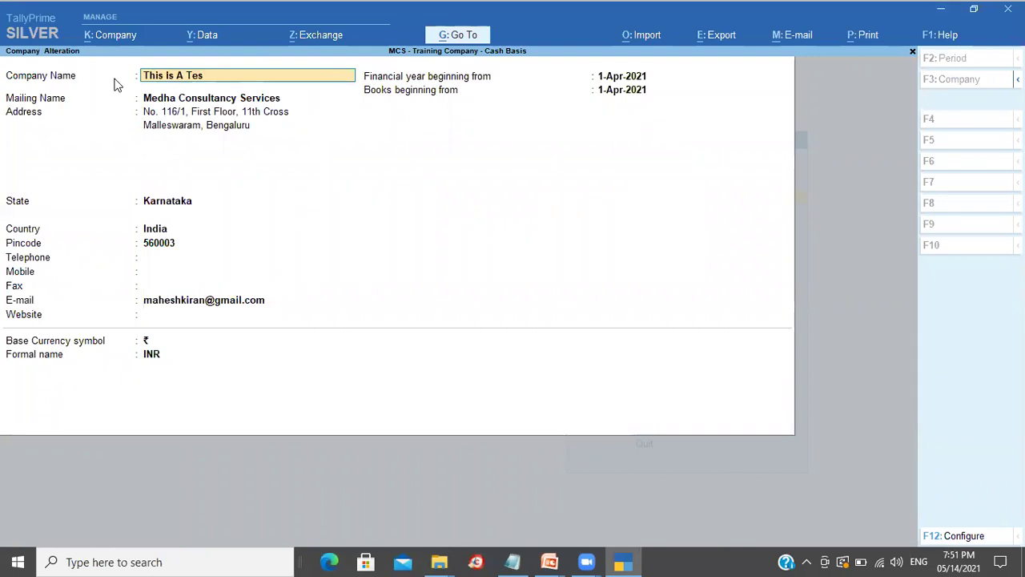
text(t Companyh)
key(BackSpace)
key(Return)
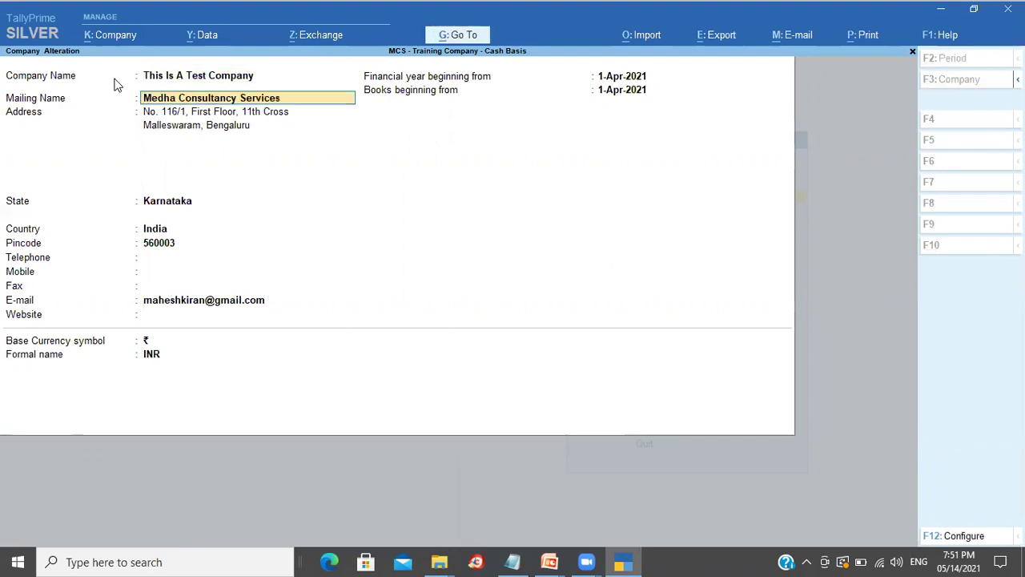
key(Return)
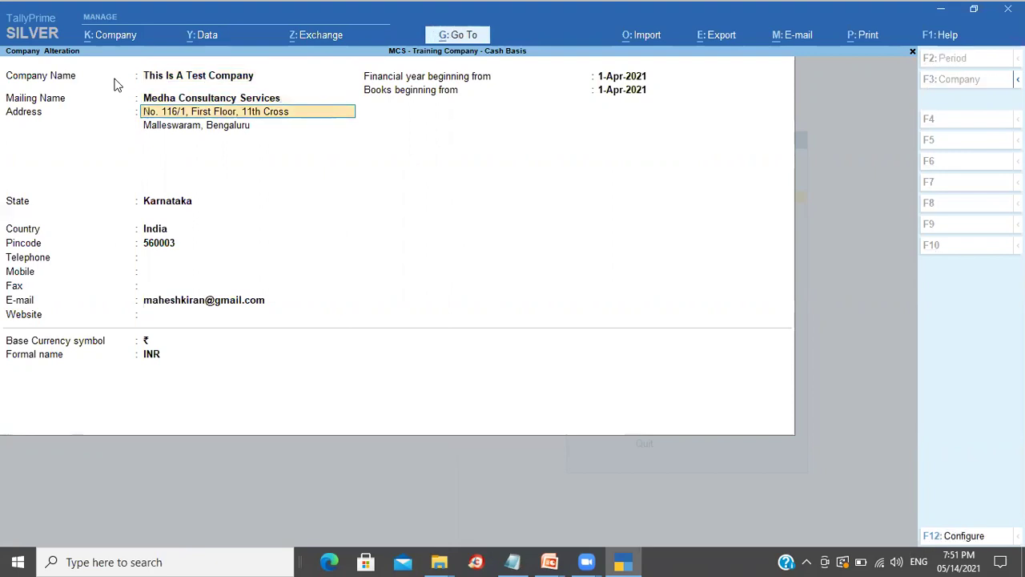
key(ctrl+a)
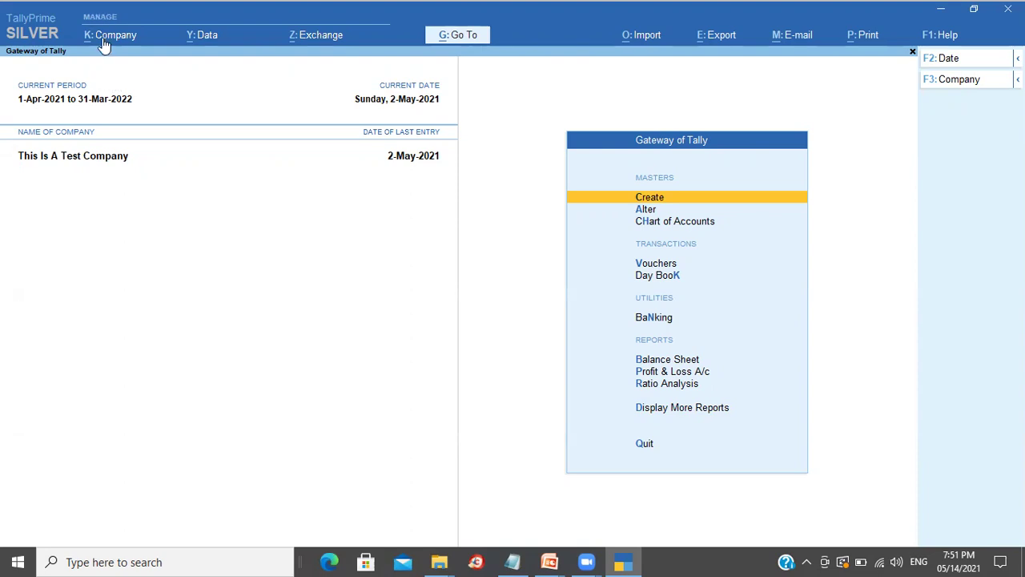
Rename the loaded company as "MCS - Training Cash Basis of Accounting" and save the alteration
click(104, 44)
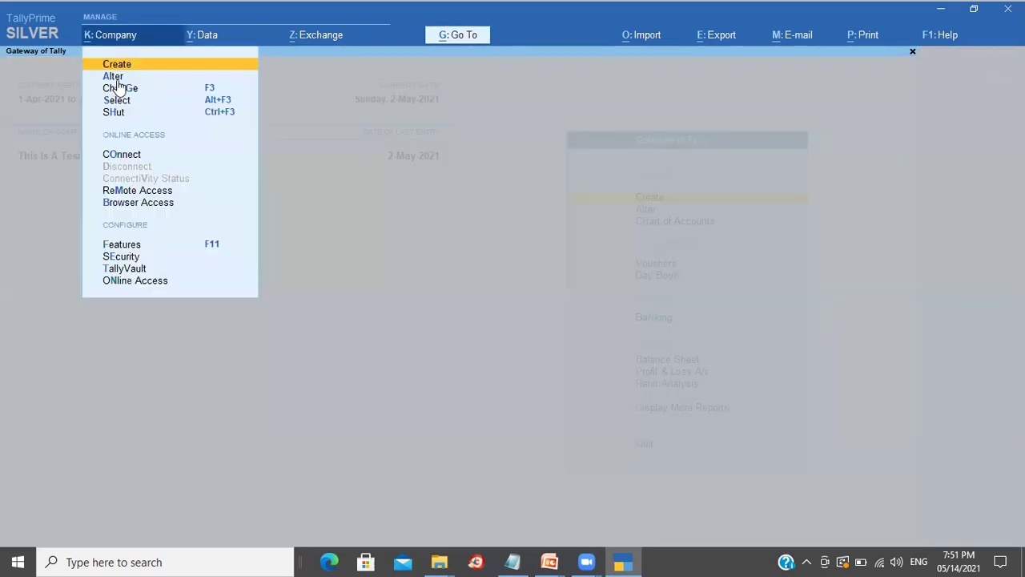
click(113, 77)
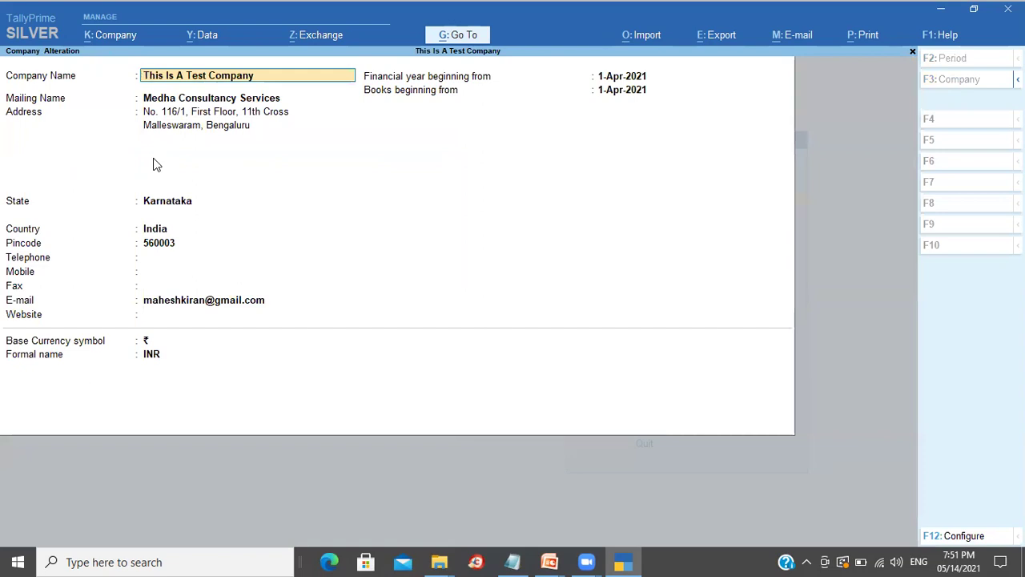
text(MCS)
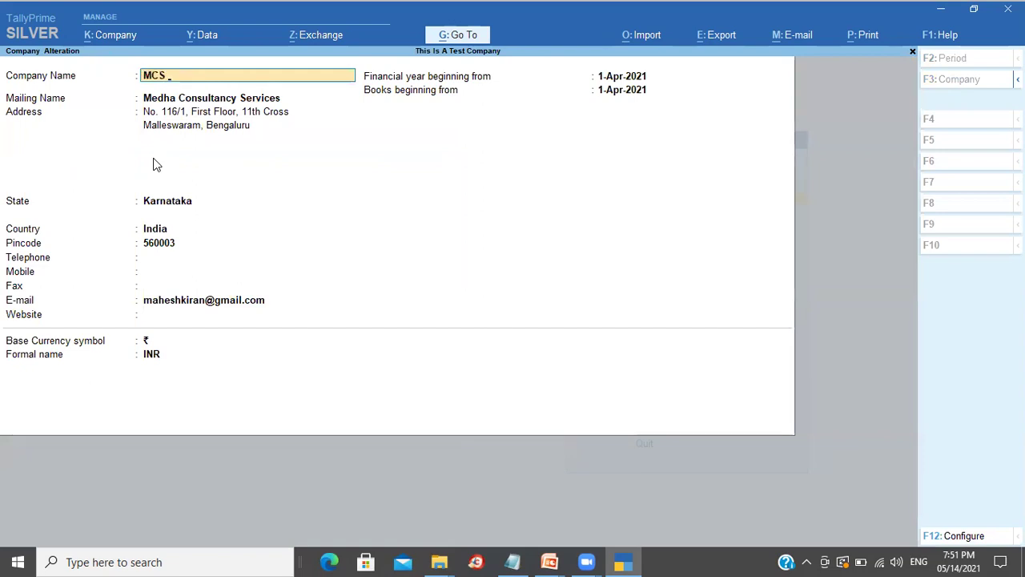
text( - Training Cash Basis of Accounting)
key(Return)
key(Return)
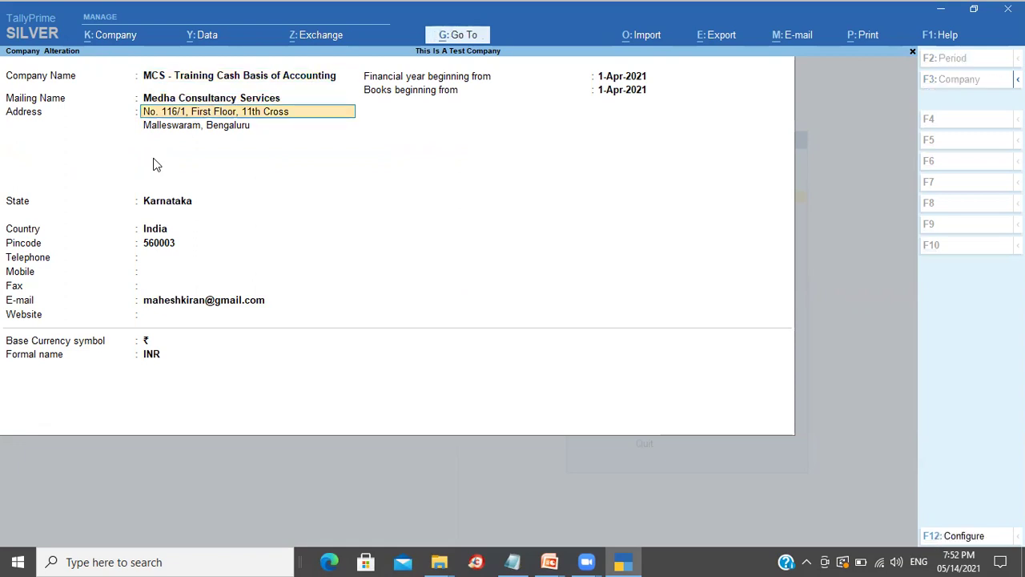
key(ctrl+a)
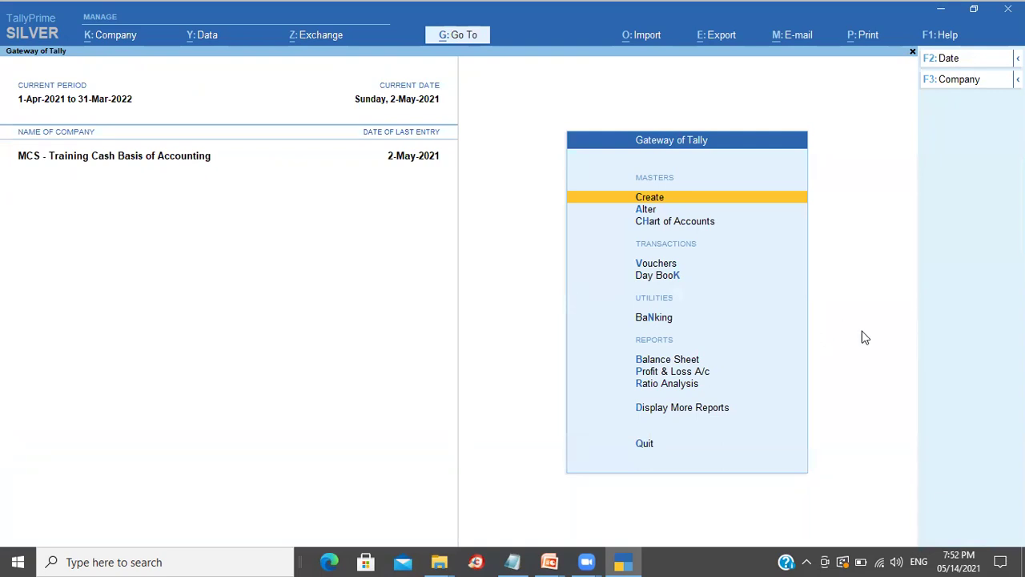
Shut the Cash Basis company and load MCS - Training Company from the company list
key(alt+F3)
key(Return)
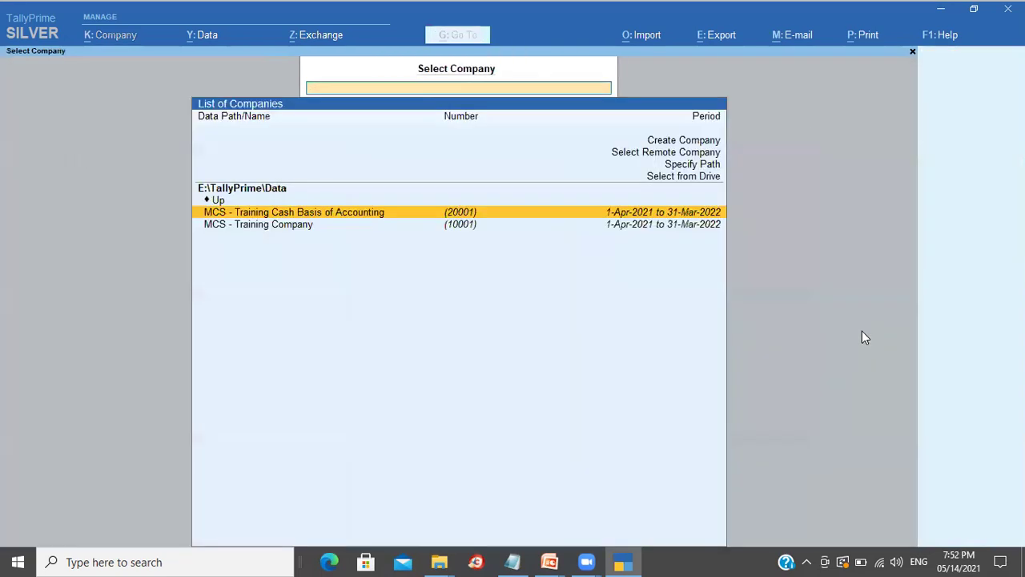
key(Down)
key(Up)
key(Down)
key(Up)
key(Down)
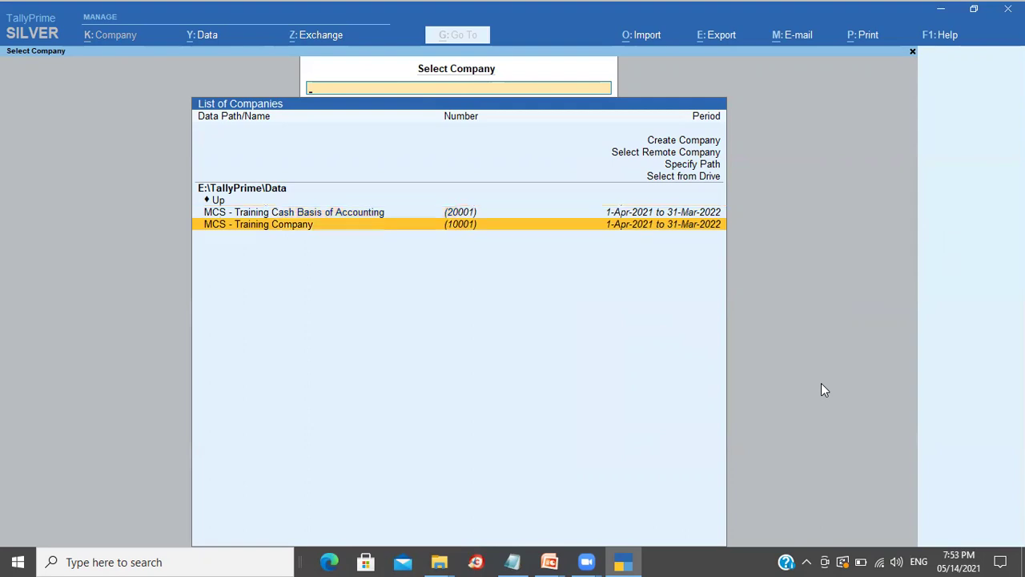
key(Return)
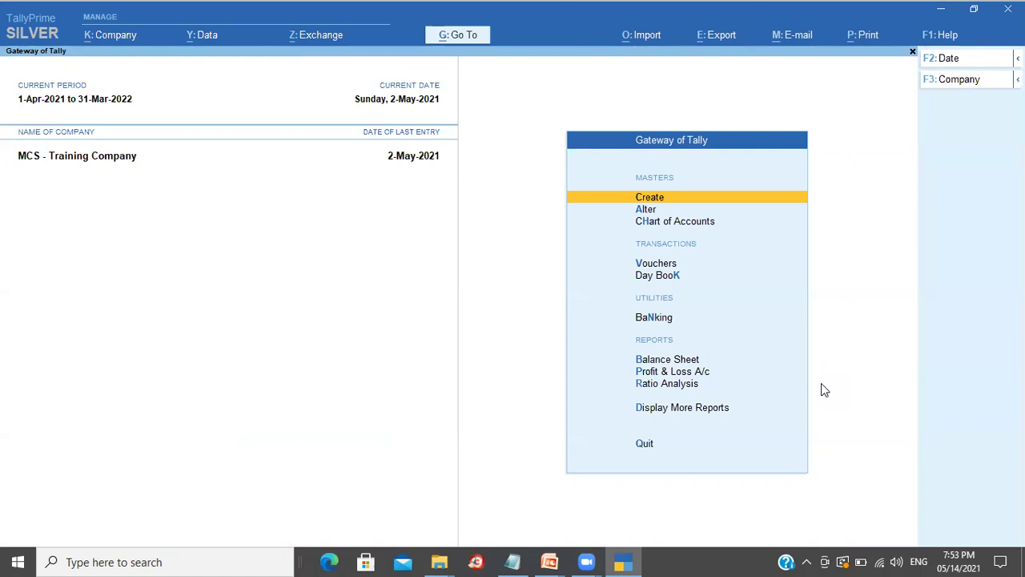
Create a group named Share Capital under Capital Account, keeping the default options, and leave group creation
key(Return)
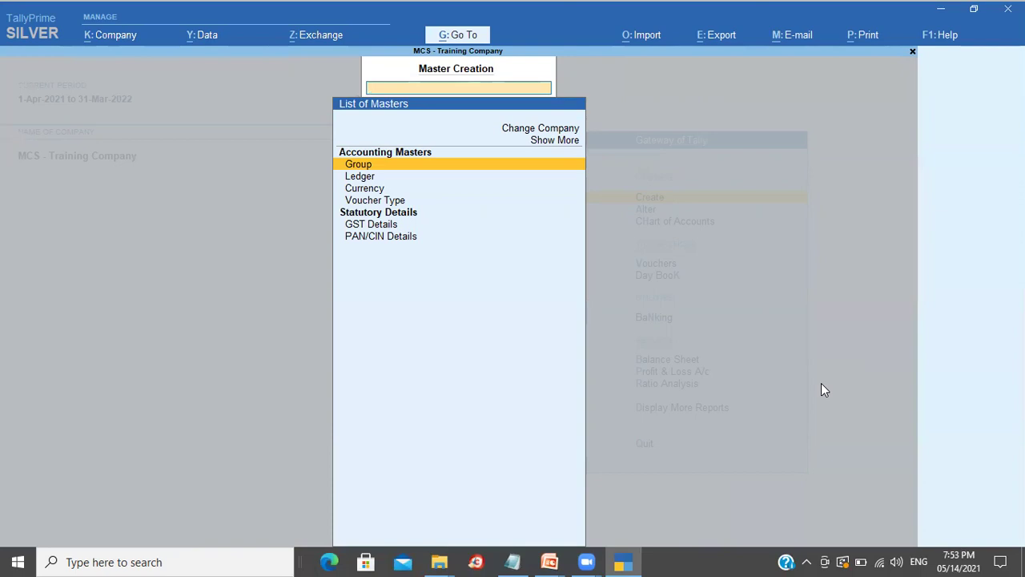
key(Return)
text(S)
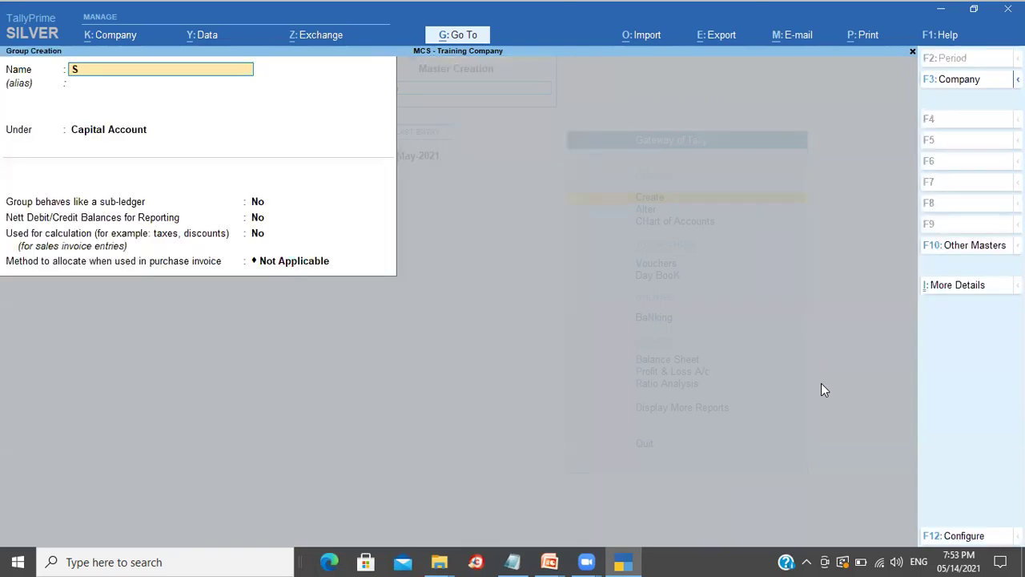
text(hare Capital)
key(Return)
key(Return)
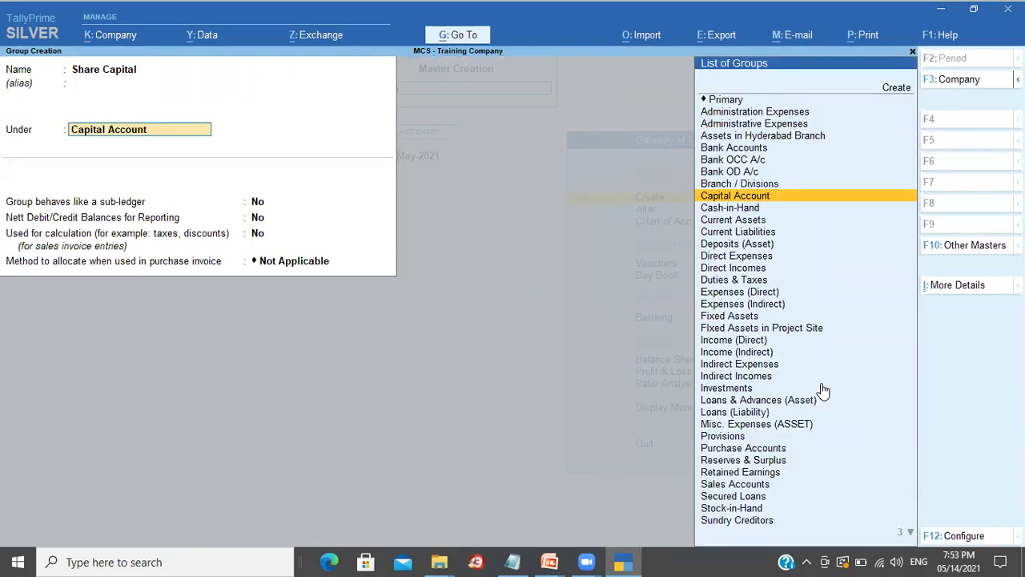
key(Return)
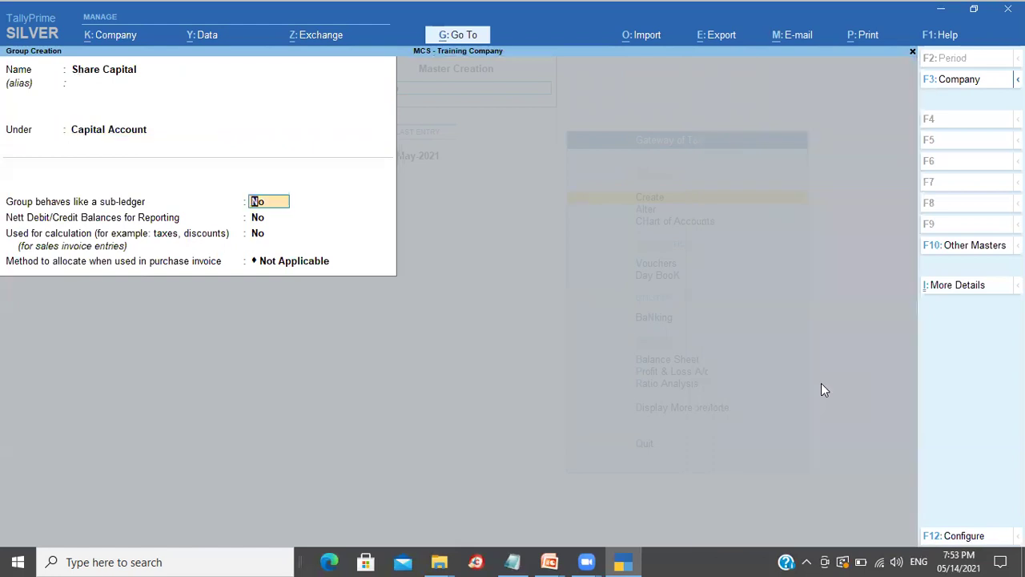
key(Return)
key(Return)
key(Return)
key(Return)
key(Return)
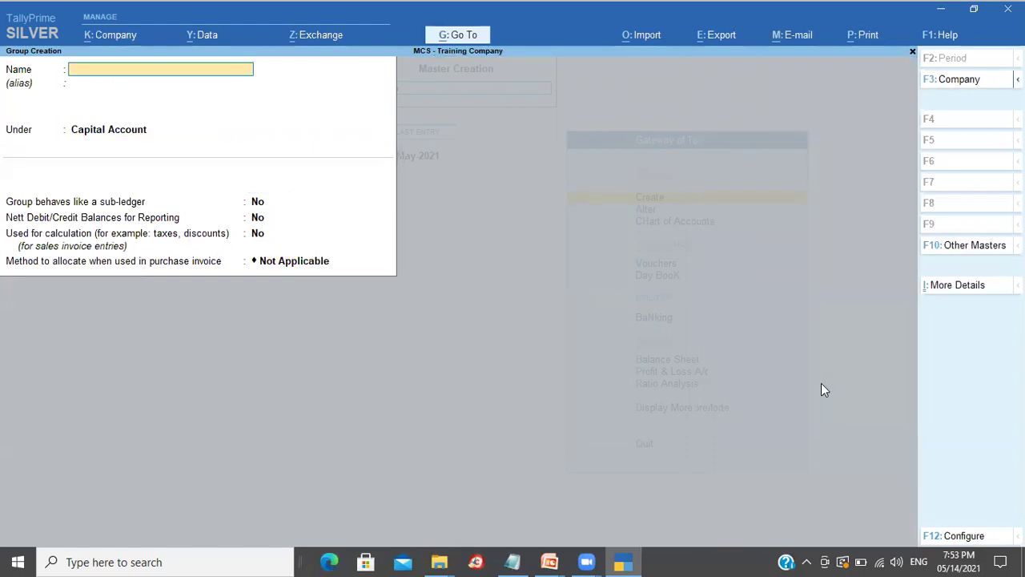
key(Escape)
key(Return)
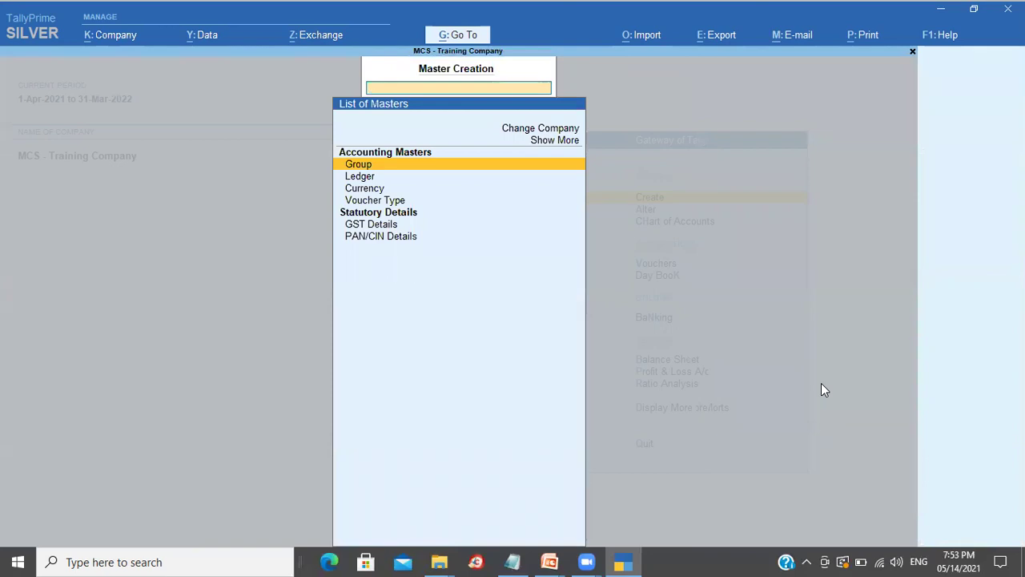
key(Down)
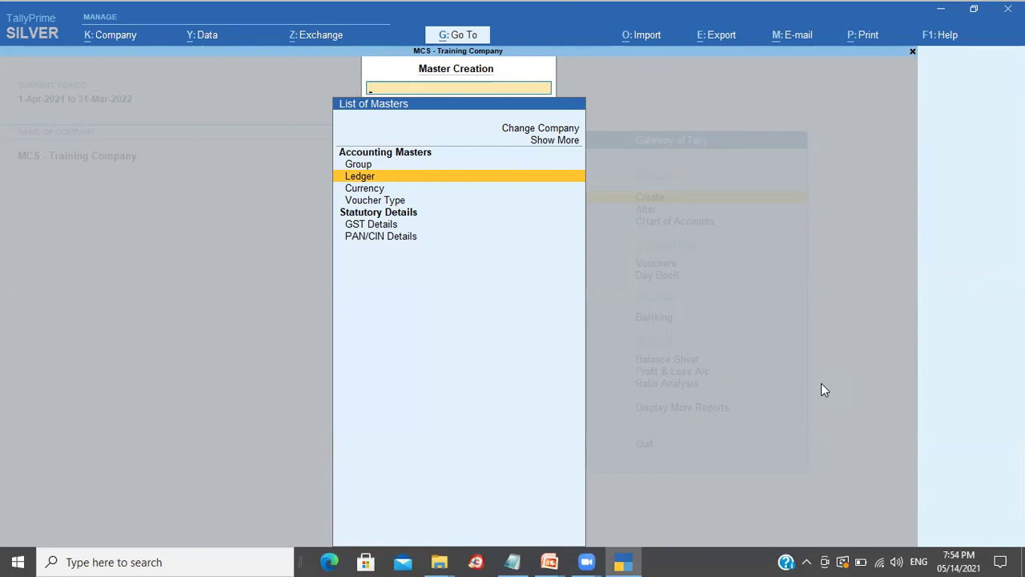
key(Return)
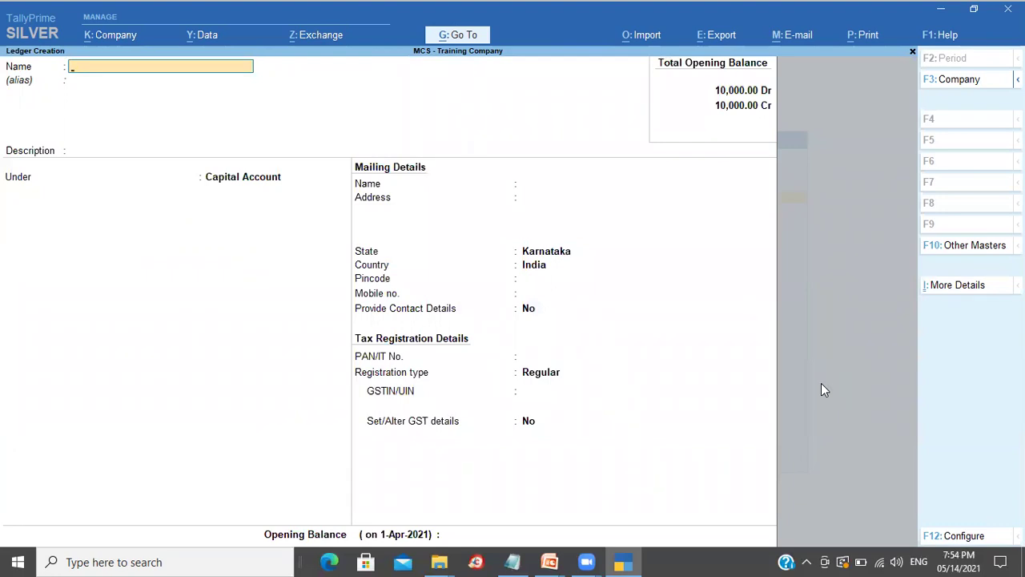
key(Escape)
key(y)
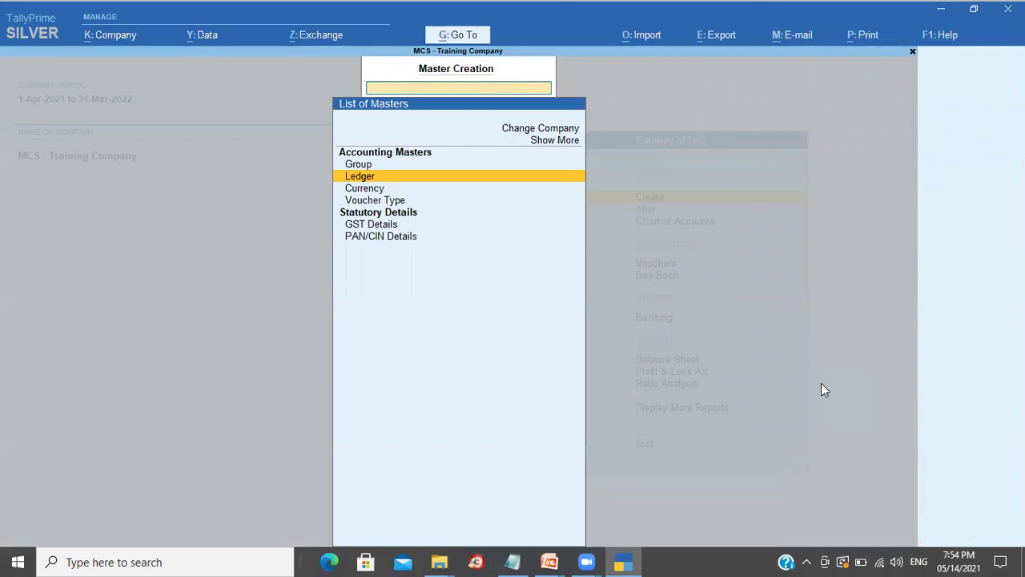
key(Escape)
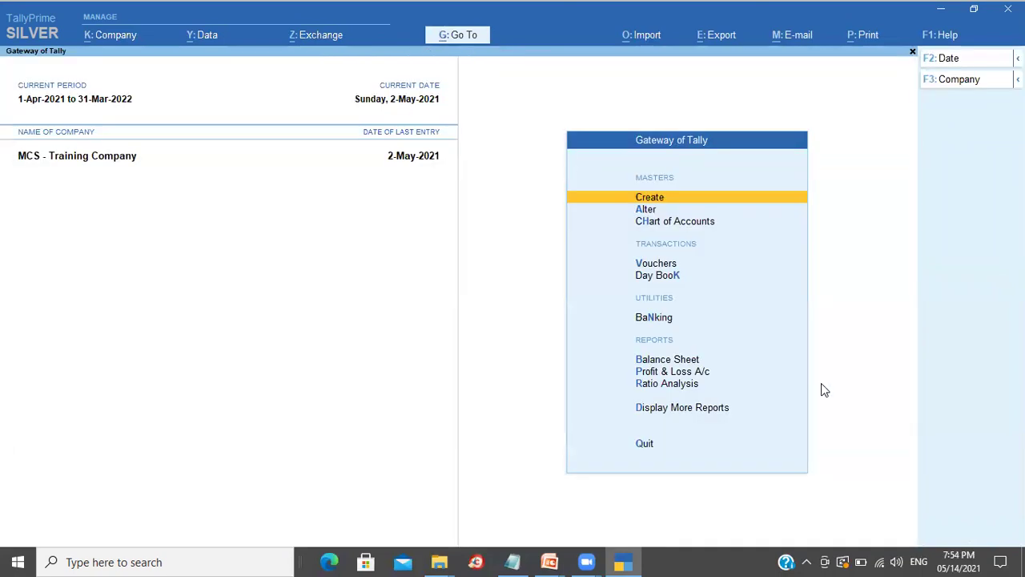
Start creating multiple ledgers under the Share Capital group from the Chart of Accounts ledger list
key(Down)
key(Down)
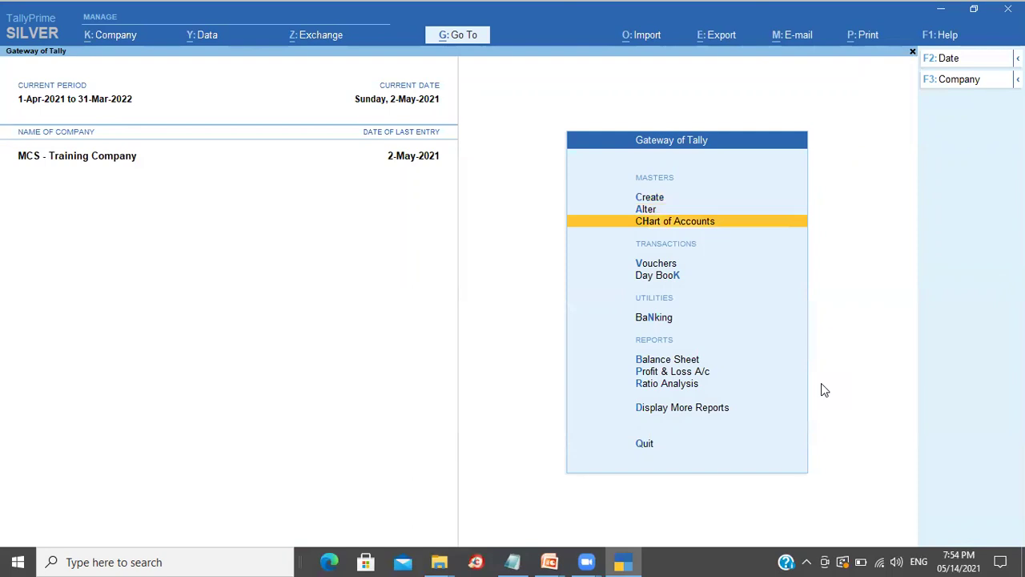
key(Return)
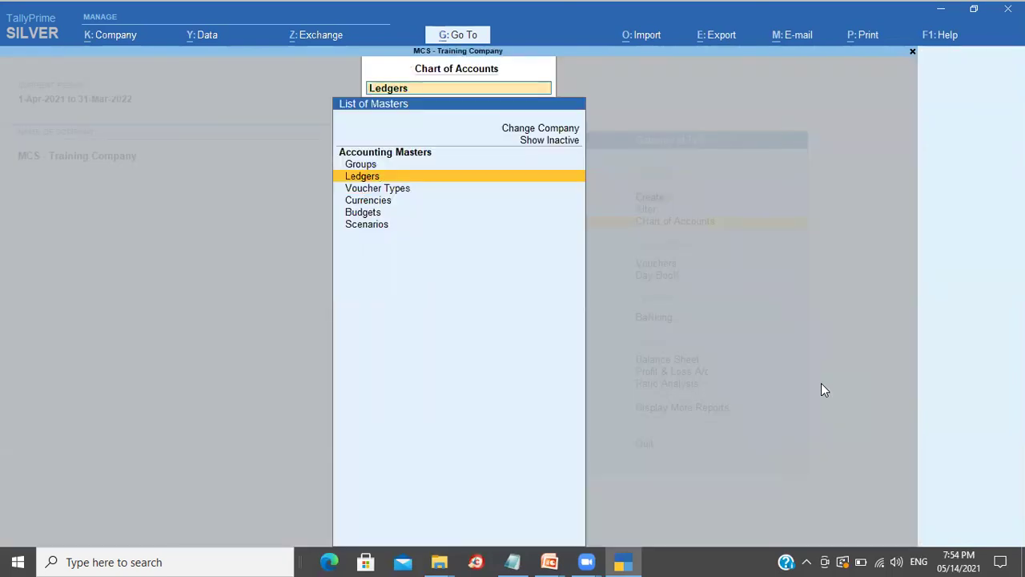
key(Return)
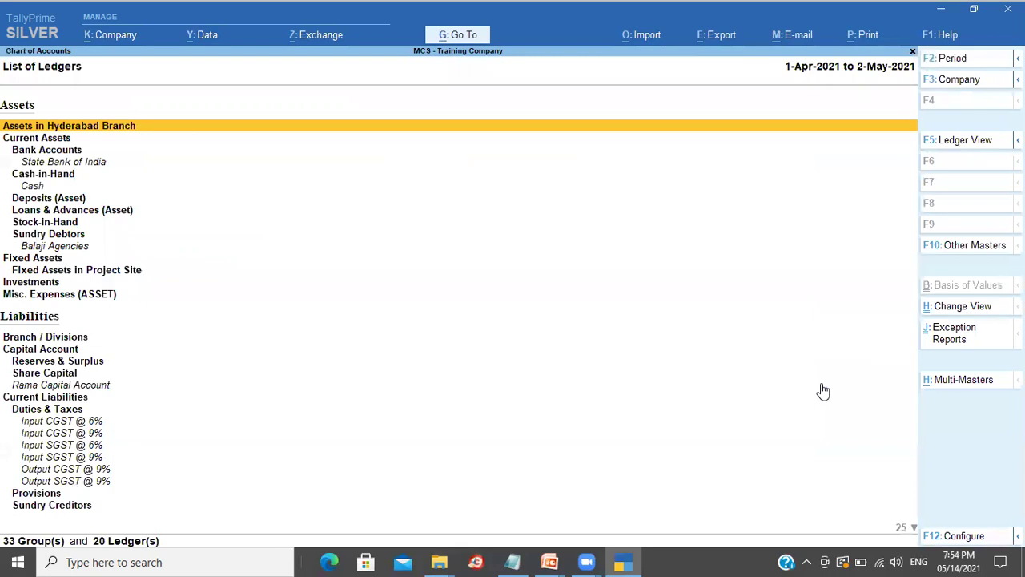
click(962, 380)
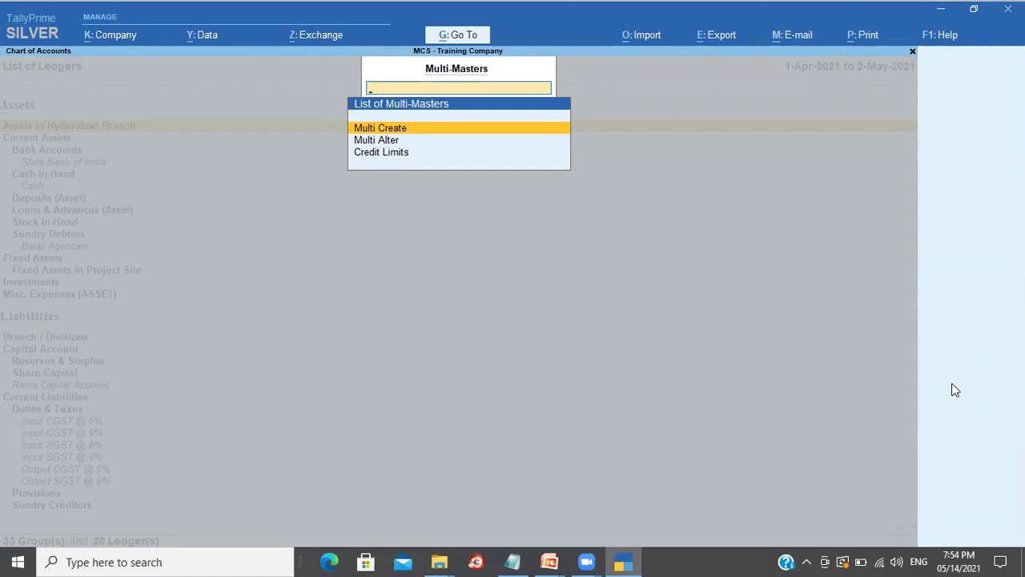
key(Return)
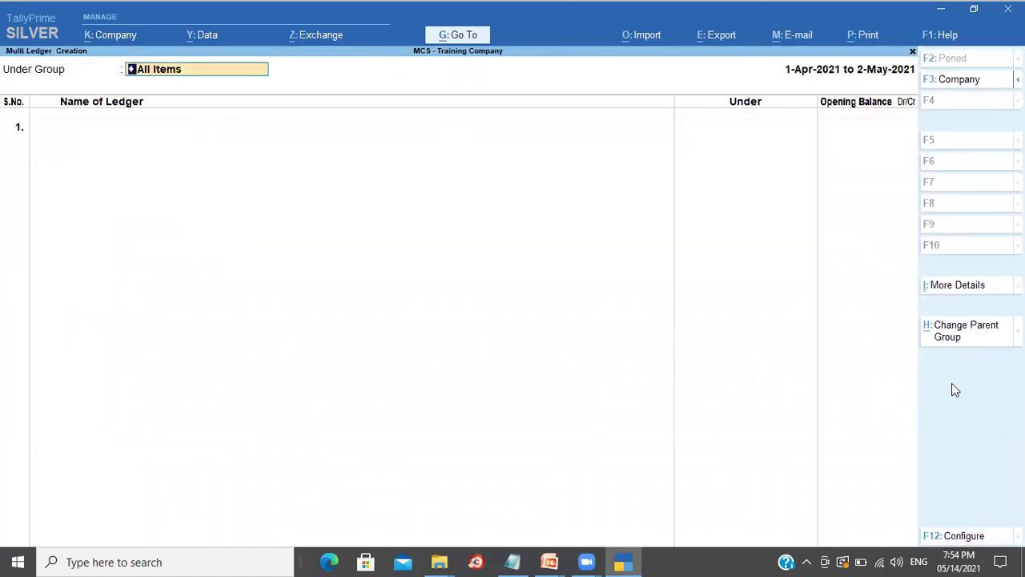
text(Share)
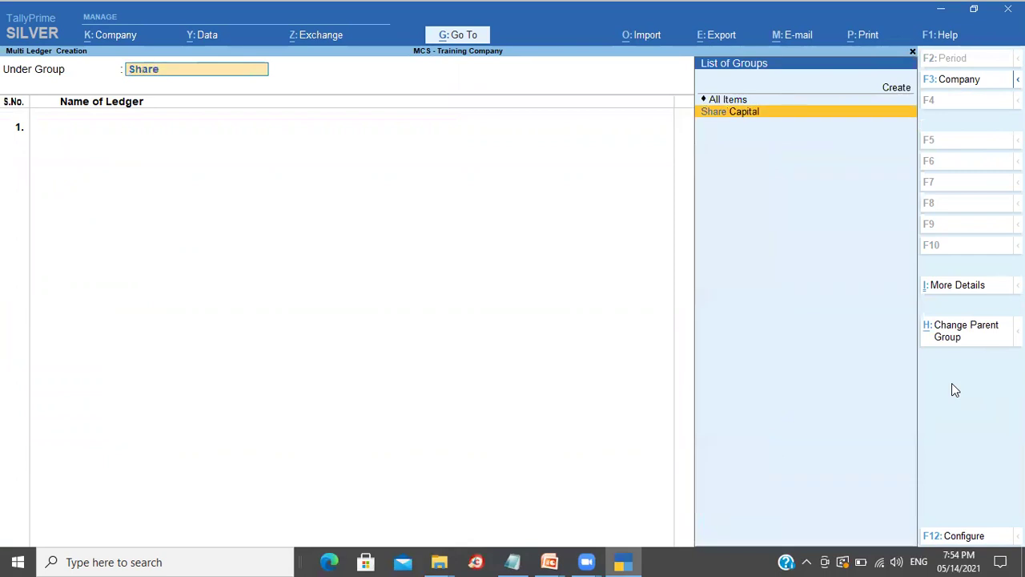
key(Return)
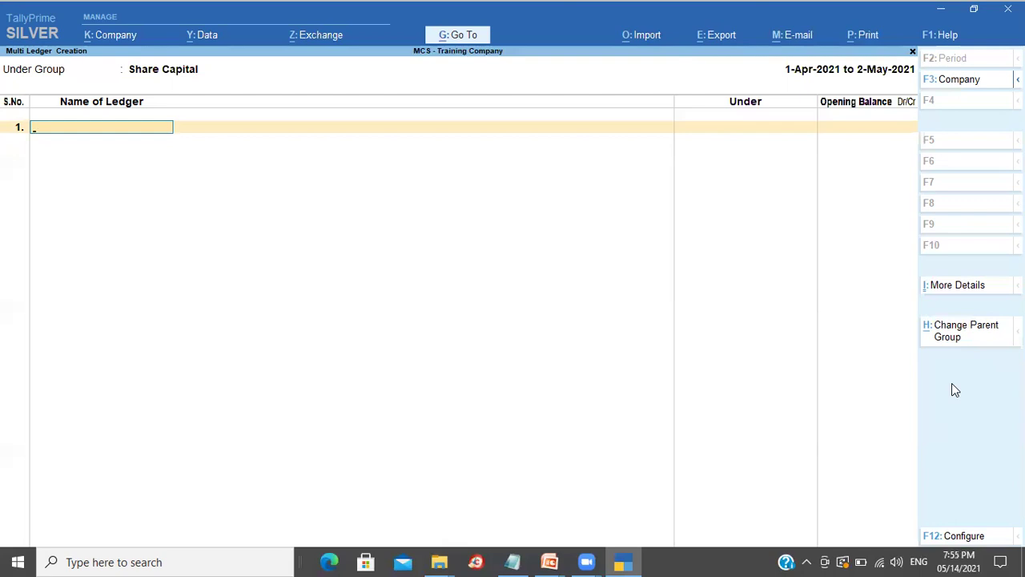
Add the first shareholder's share capital ledger with an opening balance of 10,000 Cr
text(Bijoy Share Capital)
key(Return)
text(10000)
key(Return)
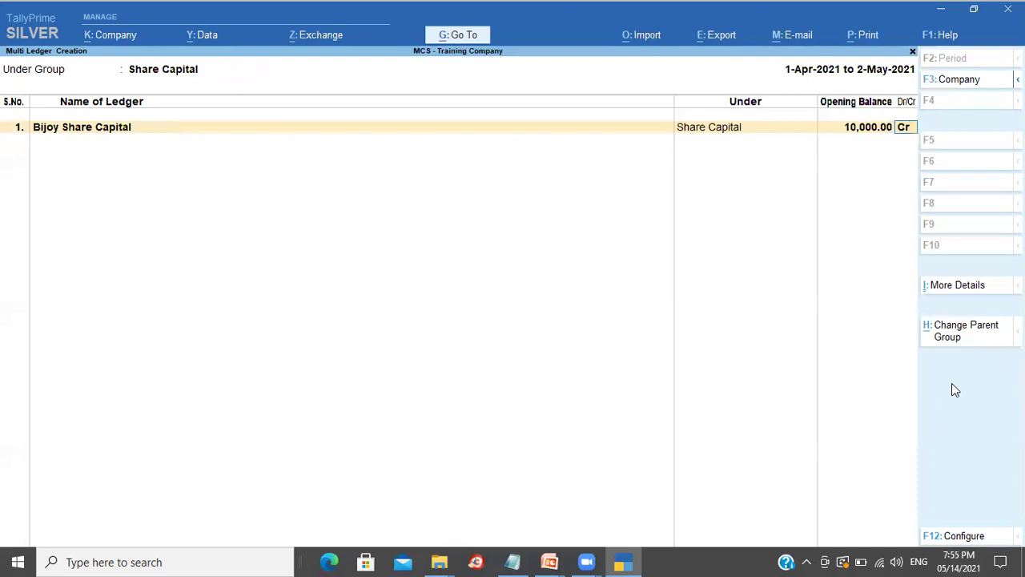
key(Return)
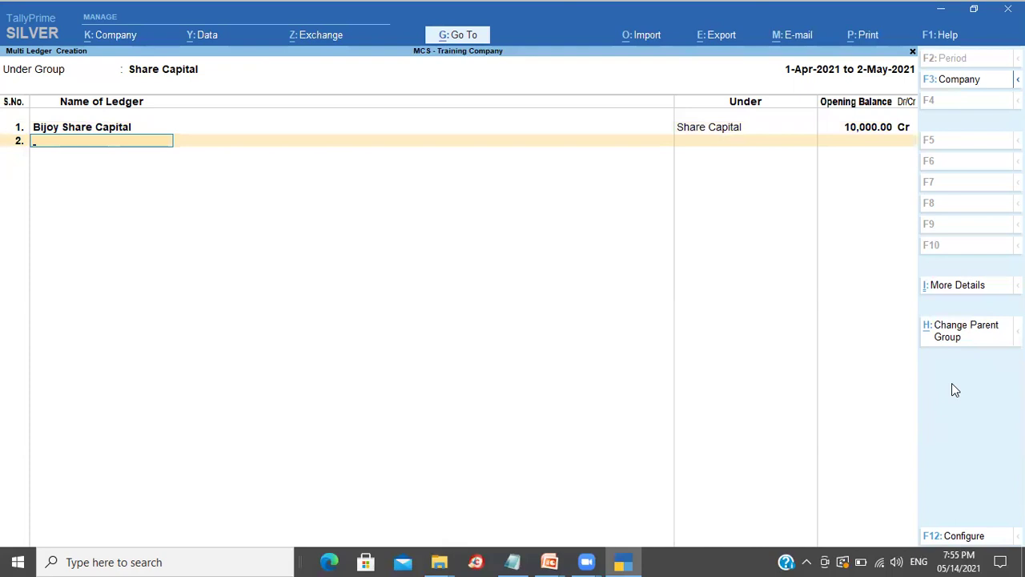
Add the second shareholder's ledger under Share Capital with an opening balance of 25,000 Cr
text(Ramar)
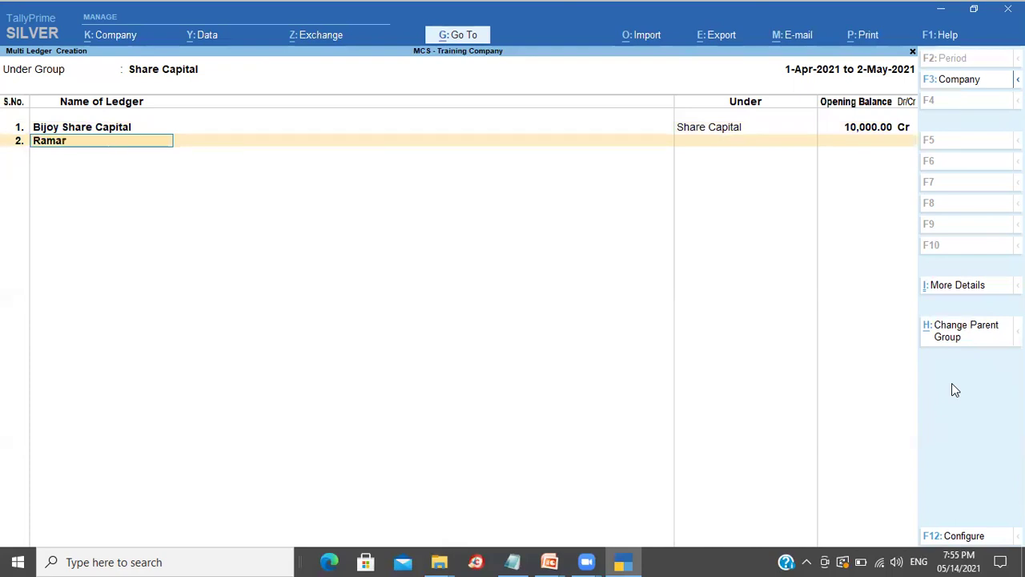
text(ao)
key(Return)
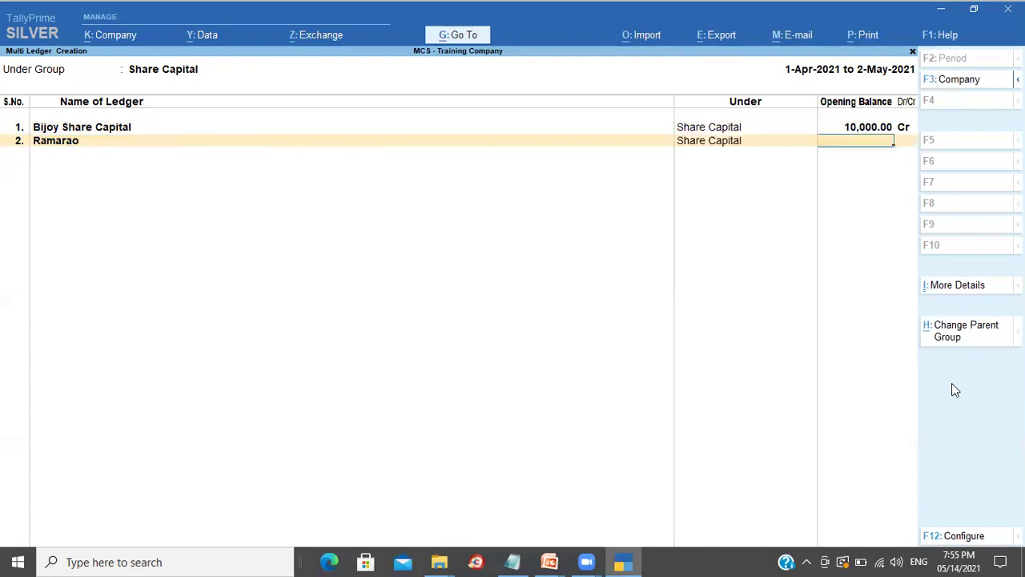
text(25000)
key(Return)
key(Return)
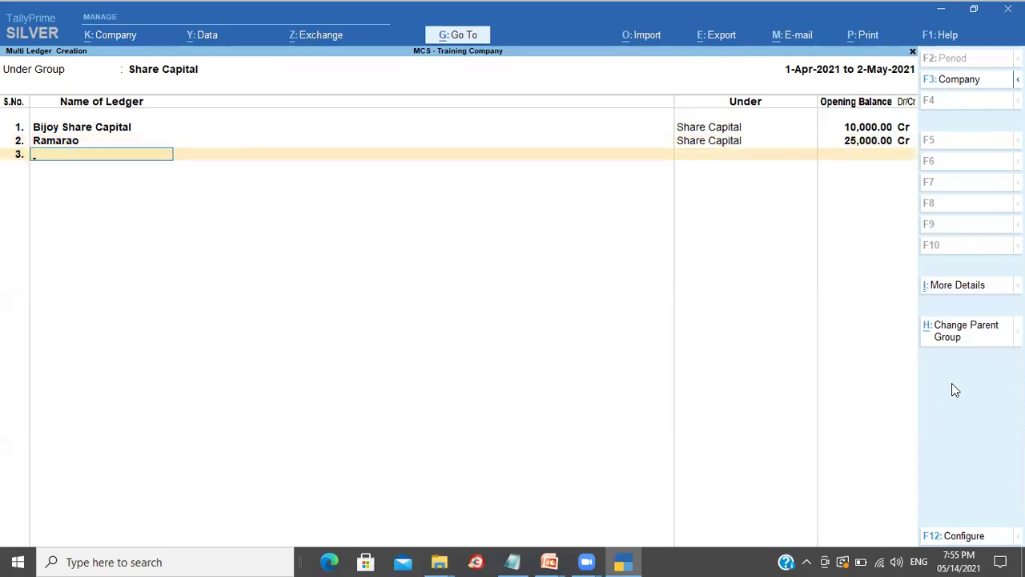
Add the third shareholder's ledger under Share Capital with an opening balance of 30,000 Cr
text(Krishnaraja)
key(Return)
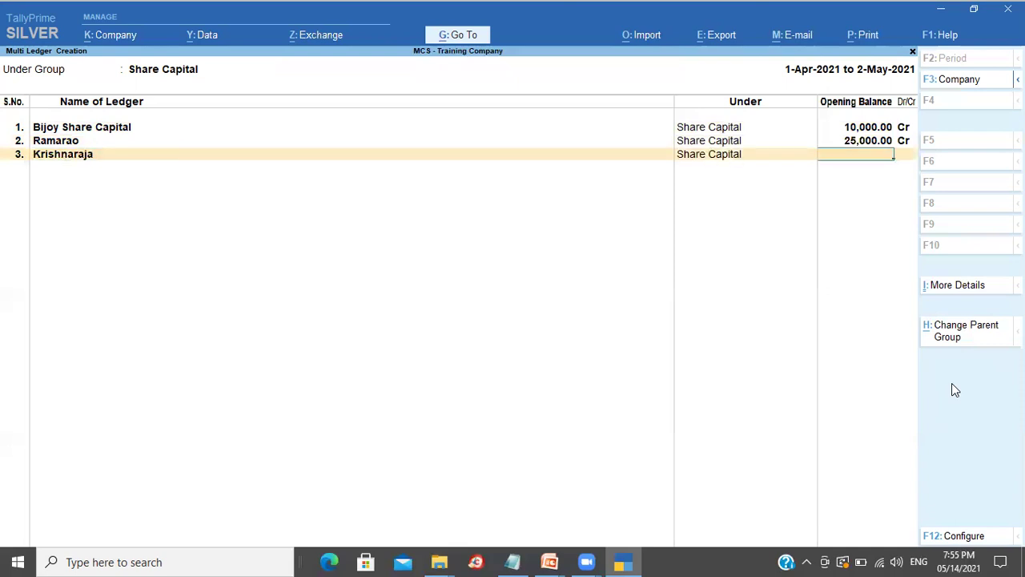
text(30000)
key(Return)
key(Return)
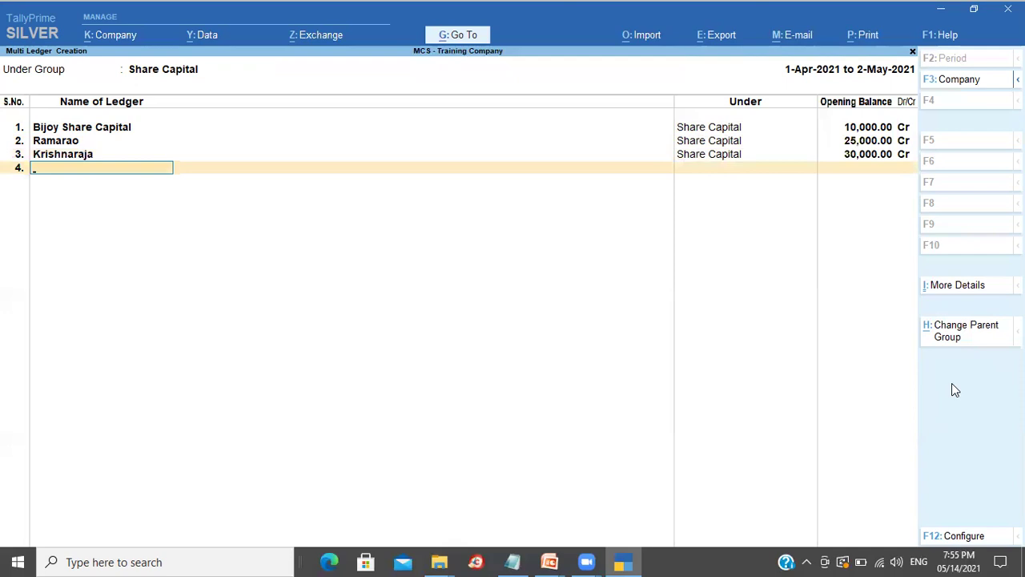
Add the fourth shareholder's ledger under Share Capital with an opening balance of 25,000 Cr
text(Narahari)
key(Return)
text(25000)
key(Return)
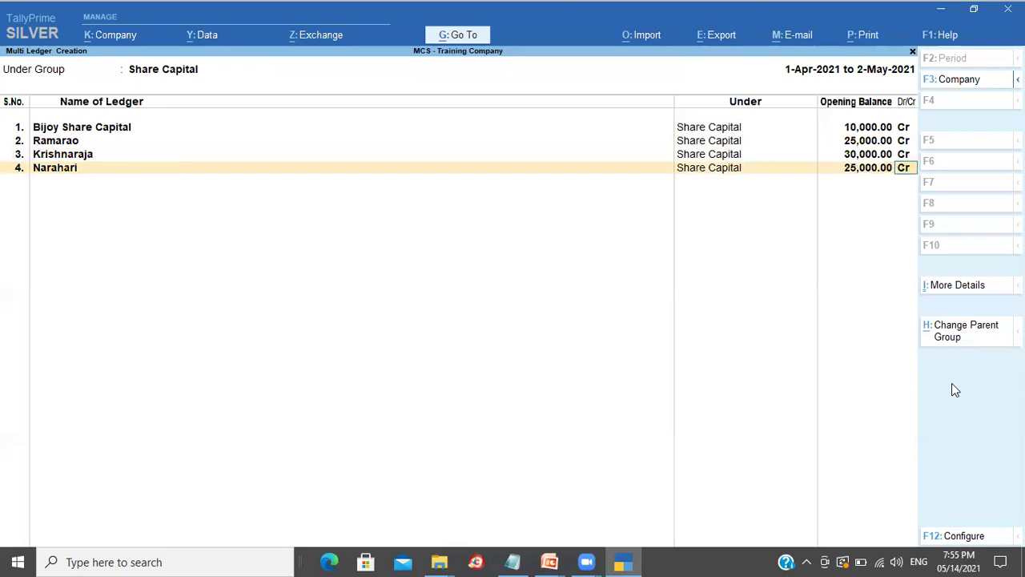
key(Return)
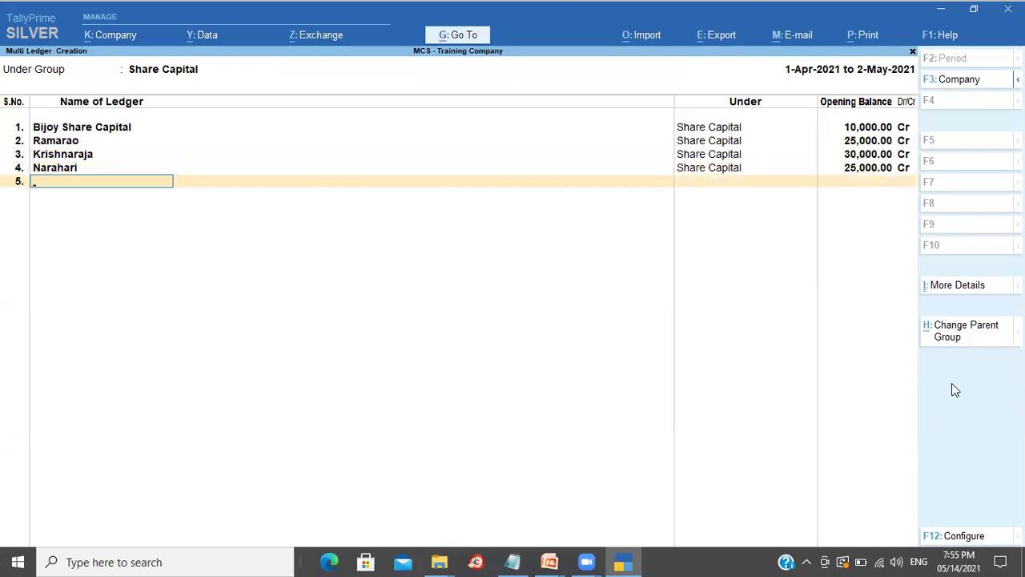
Add the fifth shareholder's ledger with an opening balance of 1,00,000 Cr and save all the new ledgers
text(Suma Rao)
key(Return)
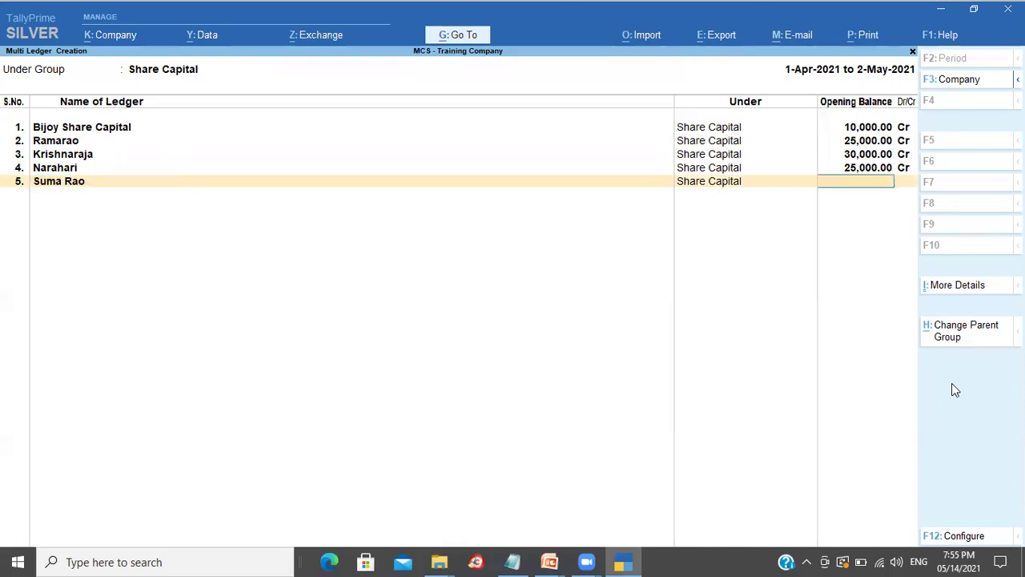
text(100000)
key(Return)
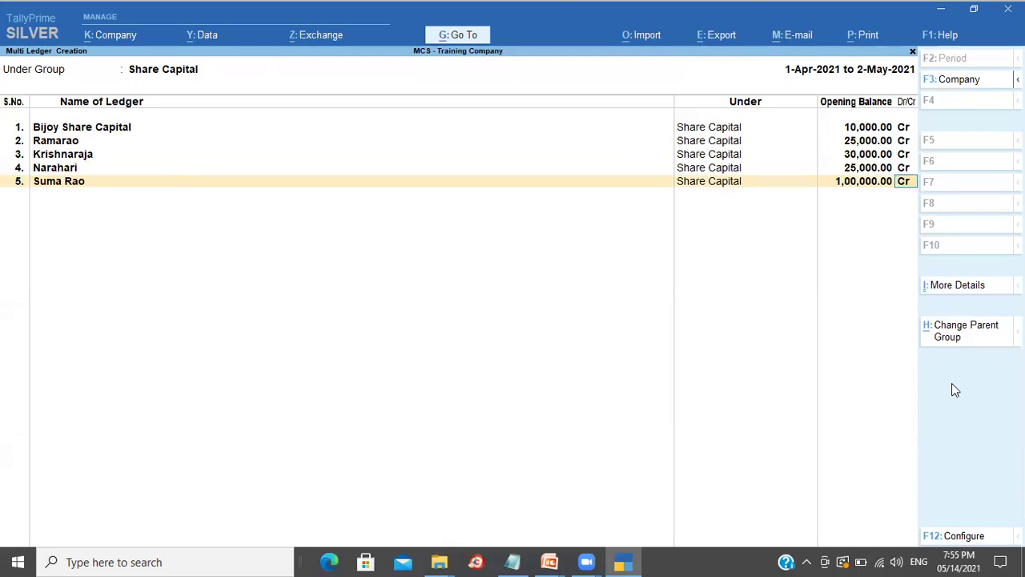
key(Return)
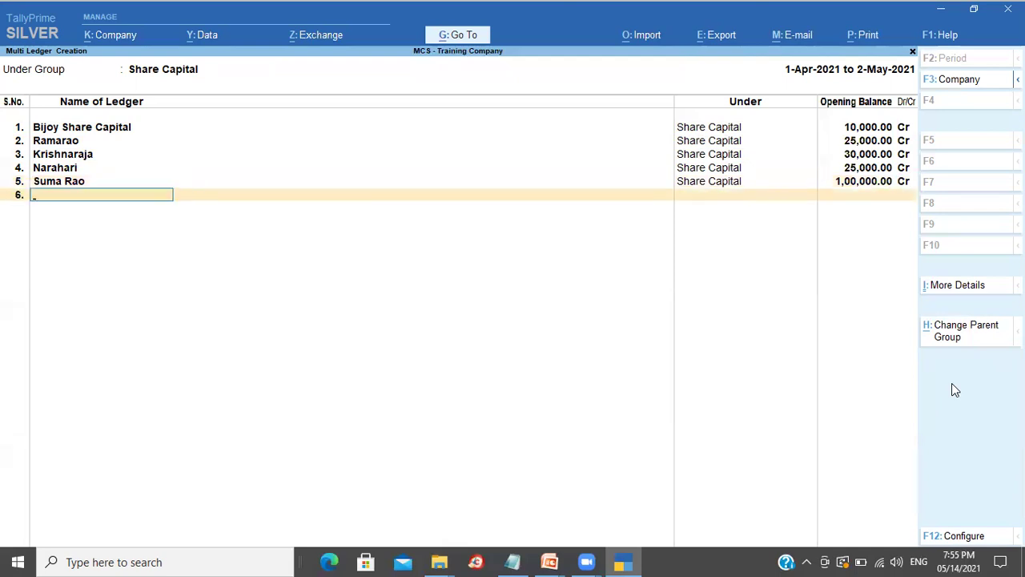
key(Return)
key(Return)
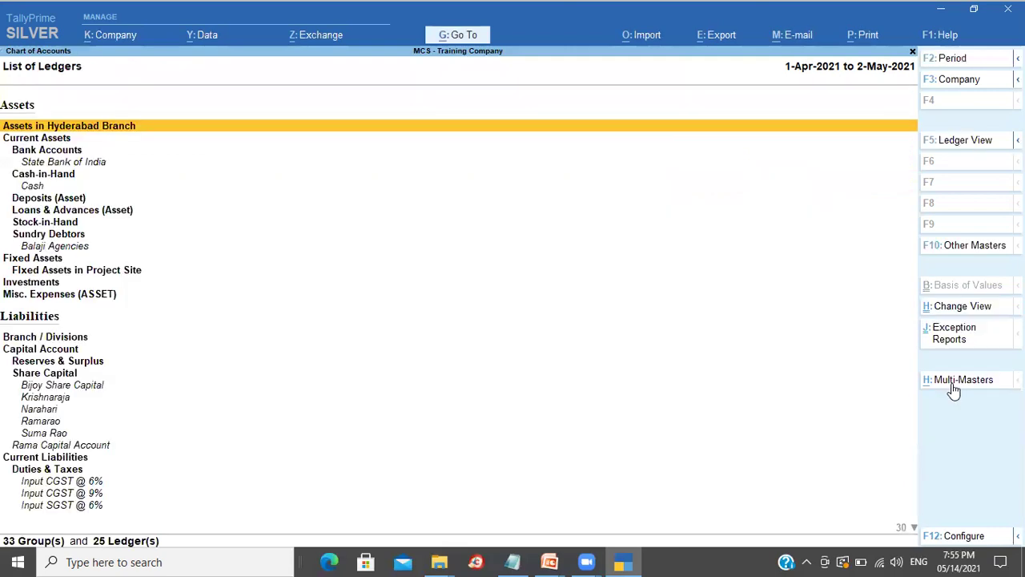
Review the shareholder ledgers listed under Share Capital in the Chart of Accounts
key(Down)
key(Down)
key(Down)
key(Down)
key(Down)
key(Down)
key(Down)
key(Down)
key(Down)
key(Down)
key(Down)
key(Down)
key(Down)
key(Down)
key(Down)
key(Down)
key(Down)
key(Down)
key(Down)
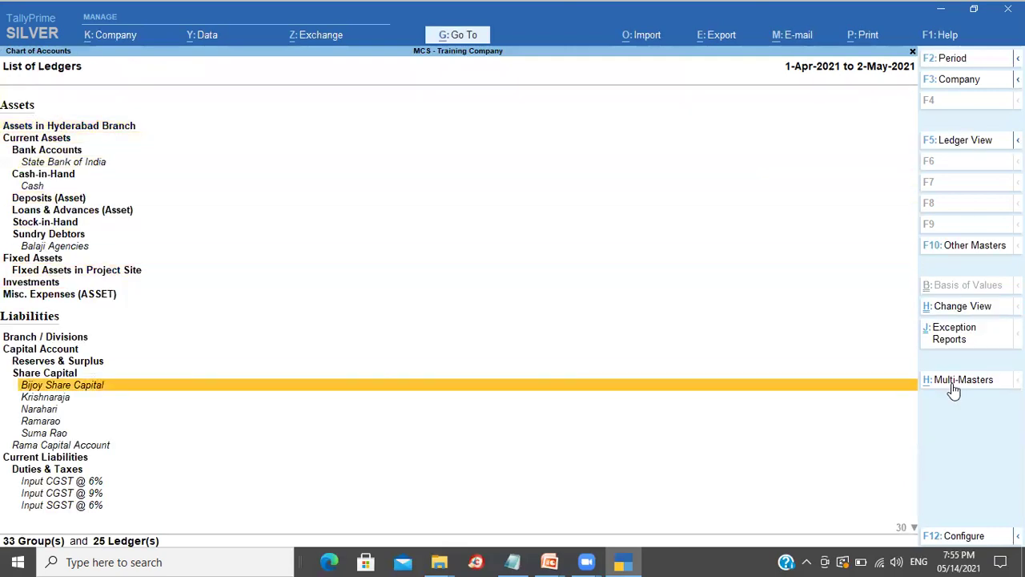
key(Up)
key(Down)
key(Down)
key(Down)
key(Down)
key(Down)
key(Down)
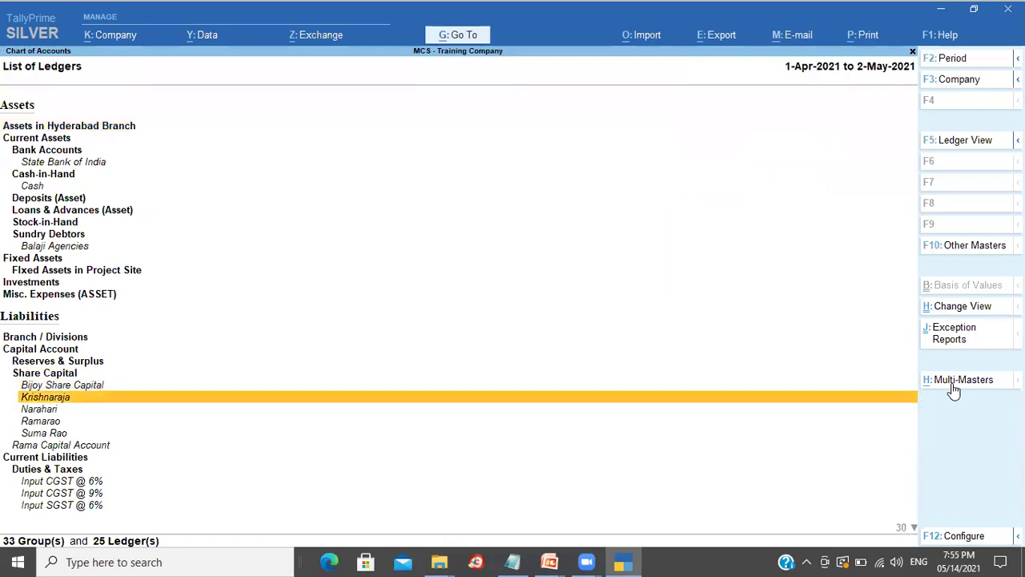
key(Up)
key(Up)
key(Up)
key(Up)
key(Up)
Leave the Chart of Accounts, open the Balance Sheet and expand it to show the groups under Capital Account
key(Escape)
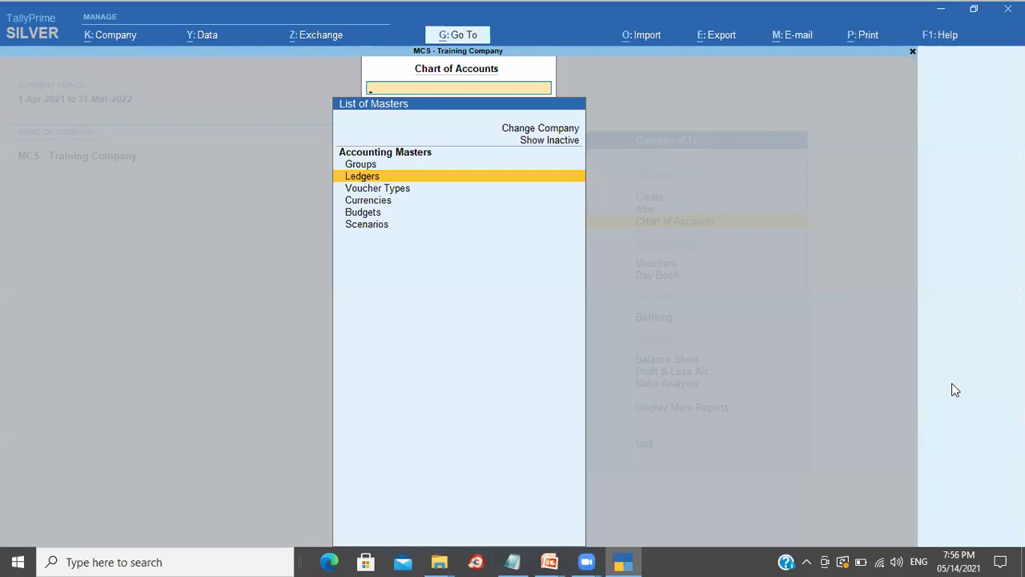
key(Escape)
key(Escape)
key(Escape)
key(Down)
key(Down)
key(Down)
key(Down)
key(Down)
key(Down)
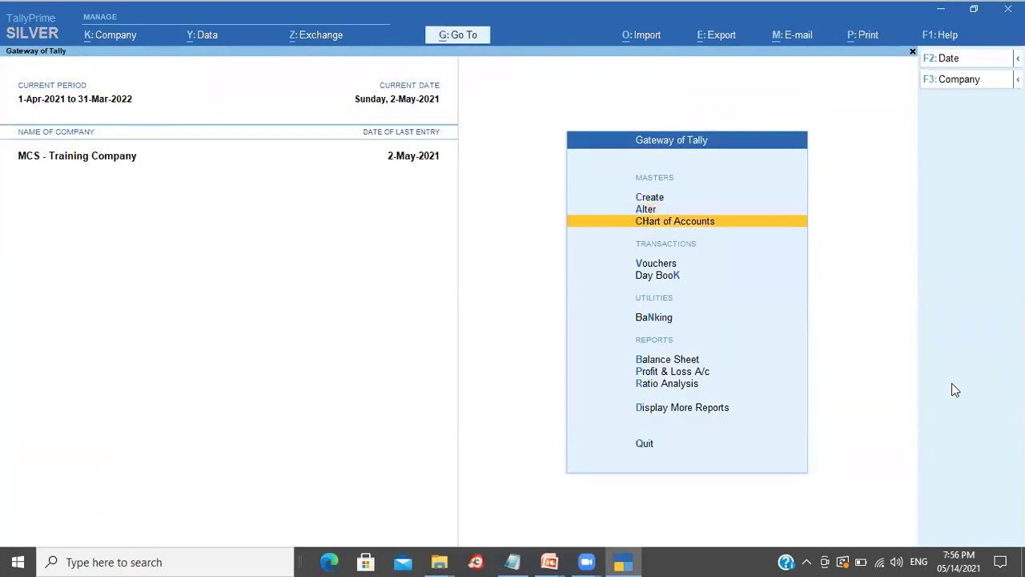
key(Return)
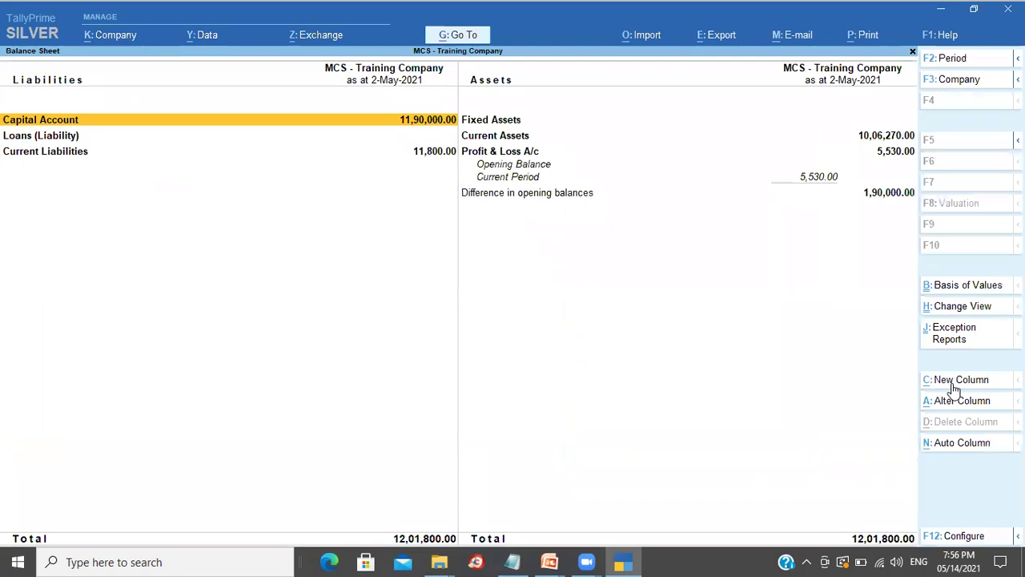
key(alt+f5)
key(Down)
key(Down)
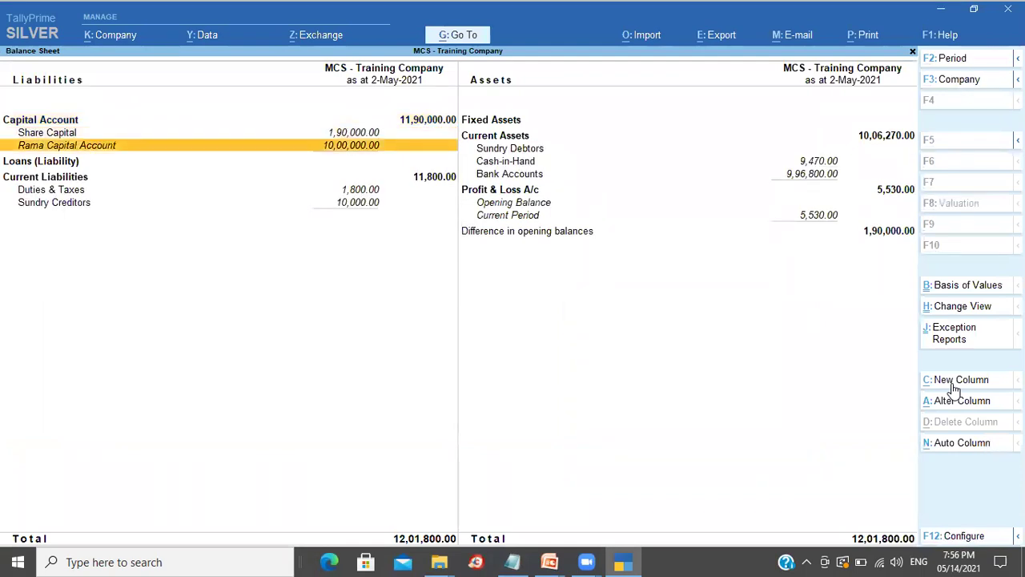
key(Up)
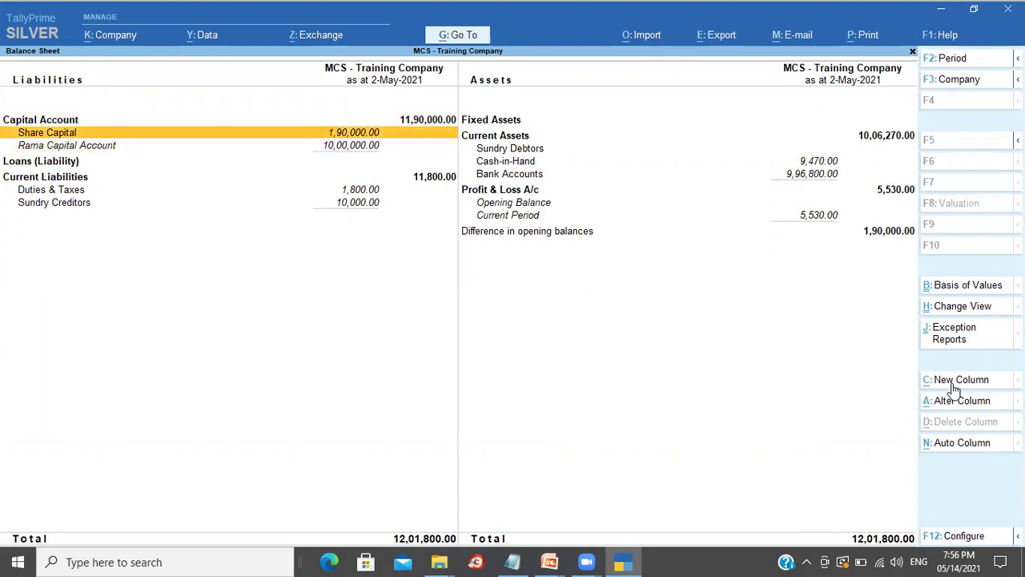
Drill down into Share Capital to examine each shareholder's closing balance, and return to the Balance Sheet
key(Return)
key(Down)
key(Down)
key(Down)
key(Down)
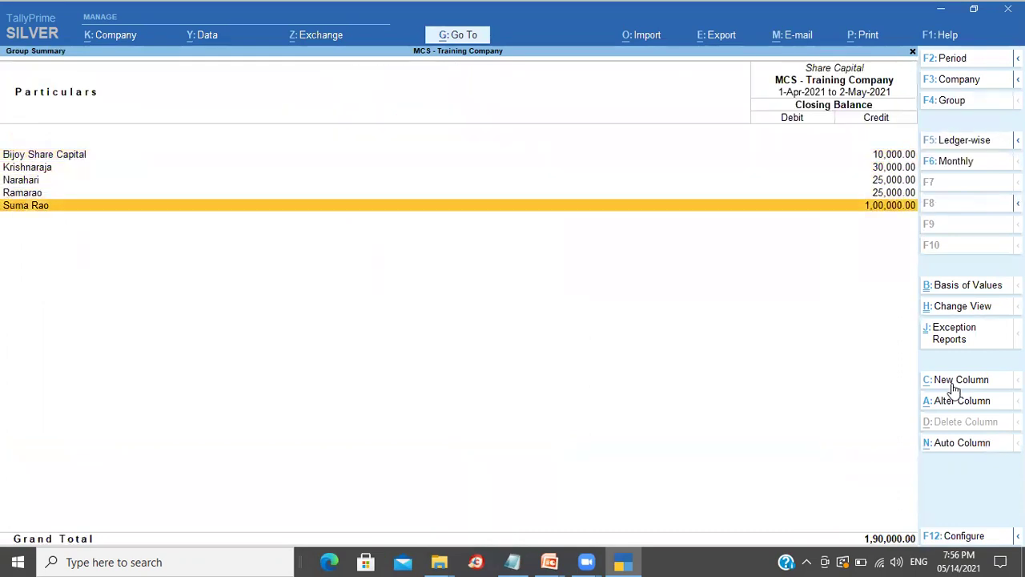
key(Up)
key(Up)
key(Up)
key(Up)
key(Down)
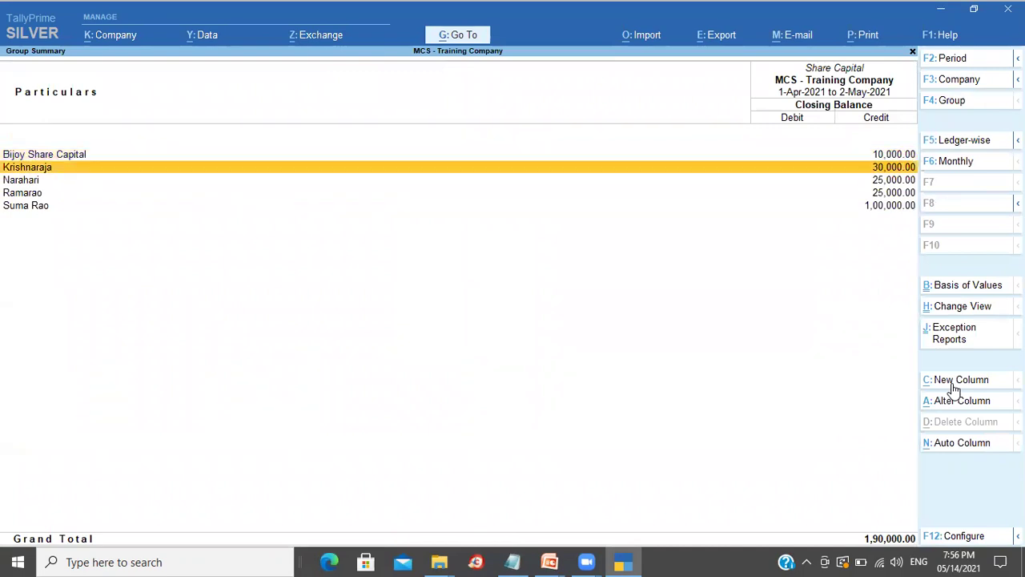
key(Down)
key(Down)
key(Down)
key(Up)
key(Up)
key(Up)
key(Up)
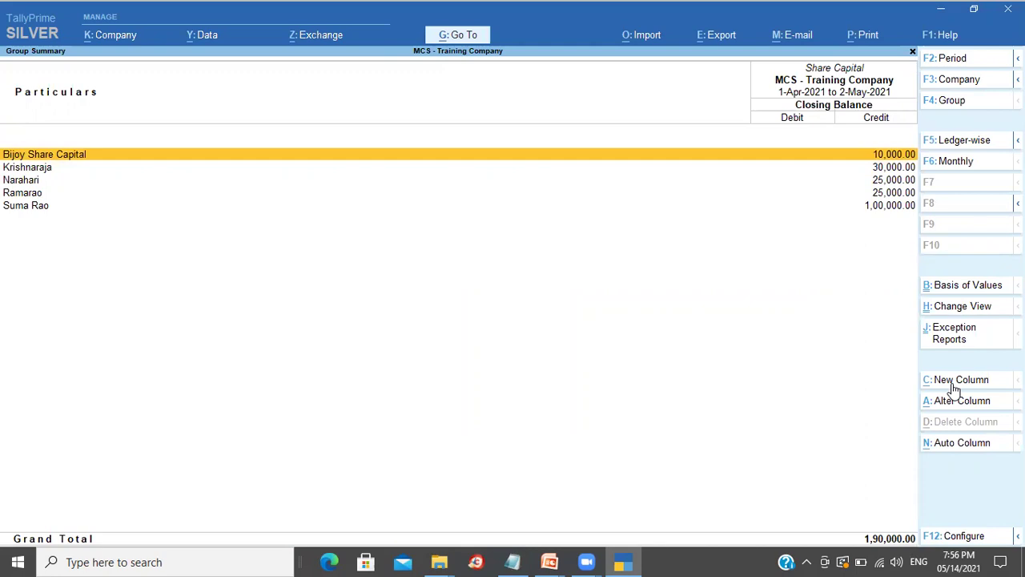
key(Escape)
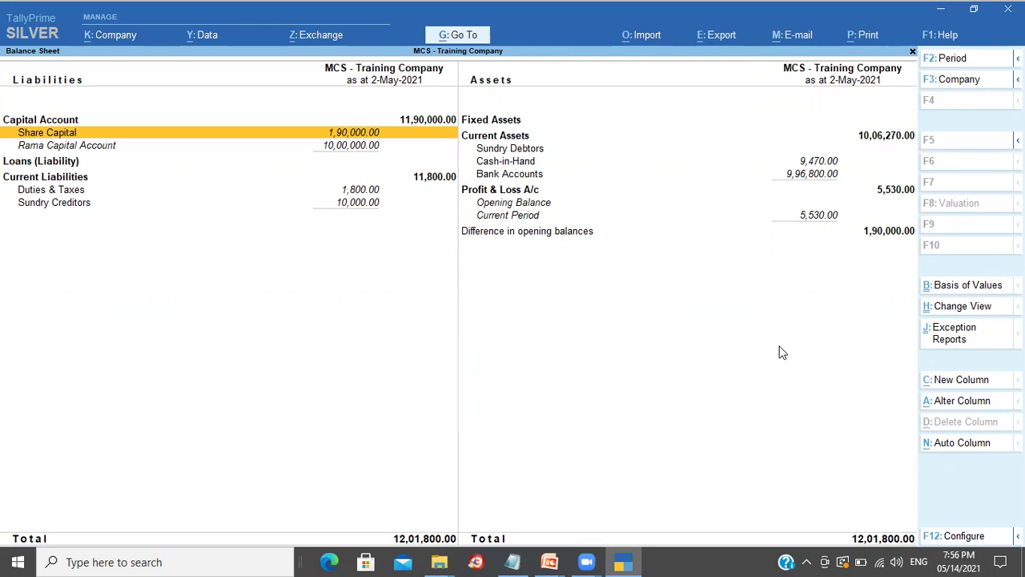
click(720, 325)
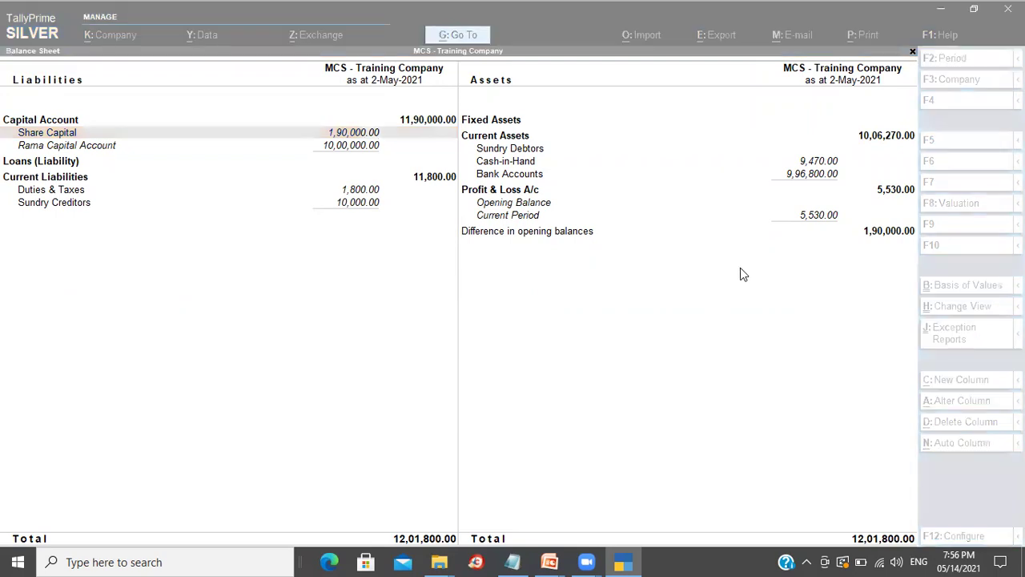
click(595, 16)
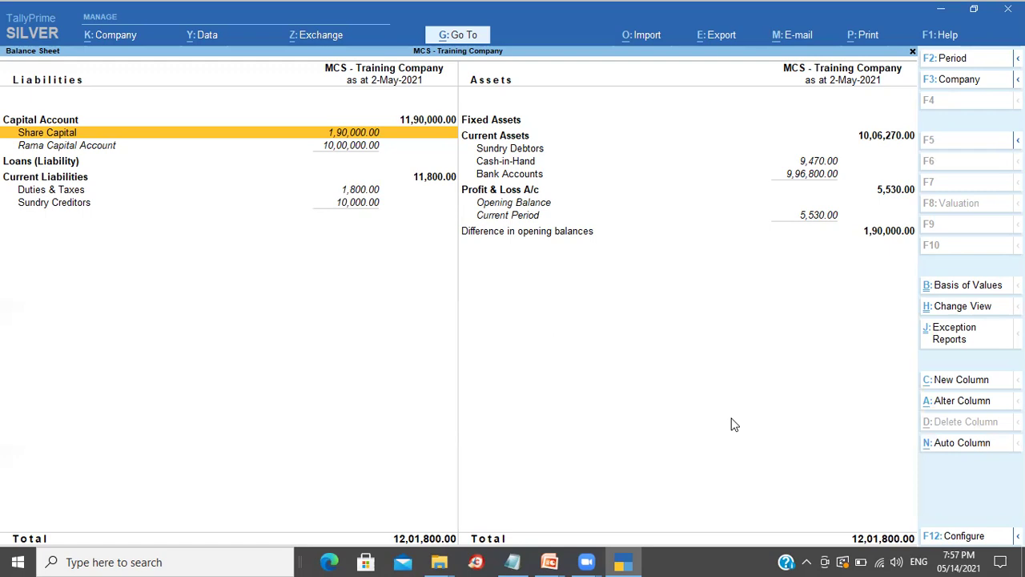
Switch to the PowerPoint slide show and advance to the Any Questions slide
key(alt+Tab)
key(alt+Tab)
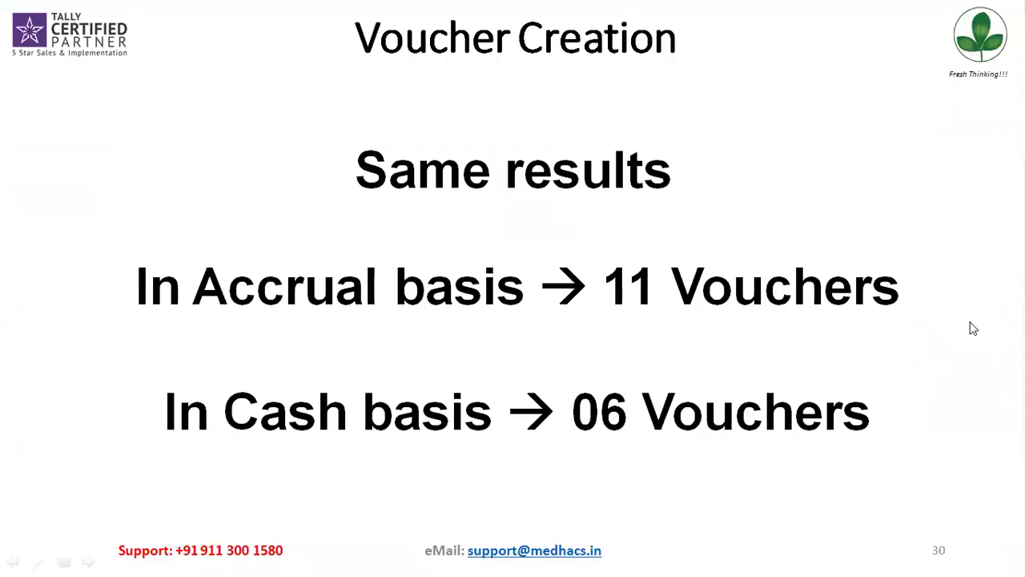
click(956, 362)
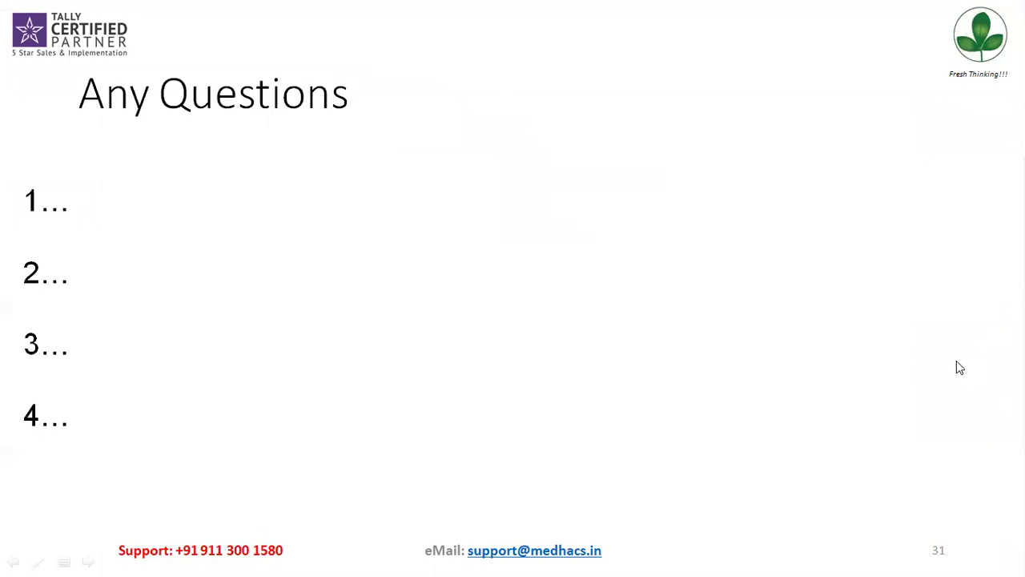